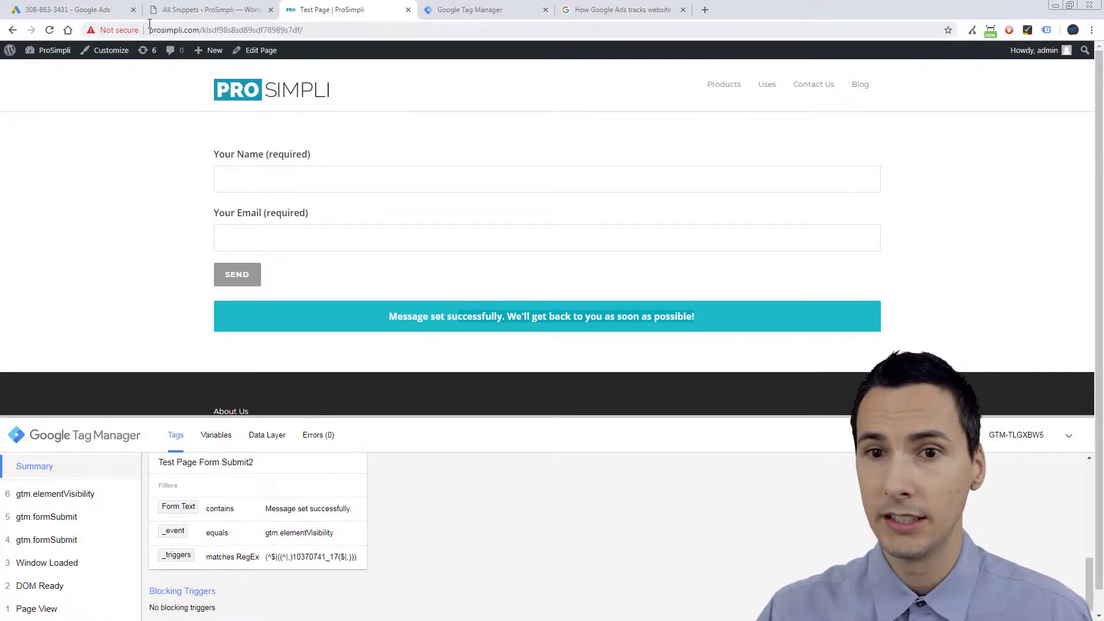
# Return to Google Ads to view the new conversion action's Conversion ID and Conversion label.
pyautogui.click(68, 10)
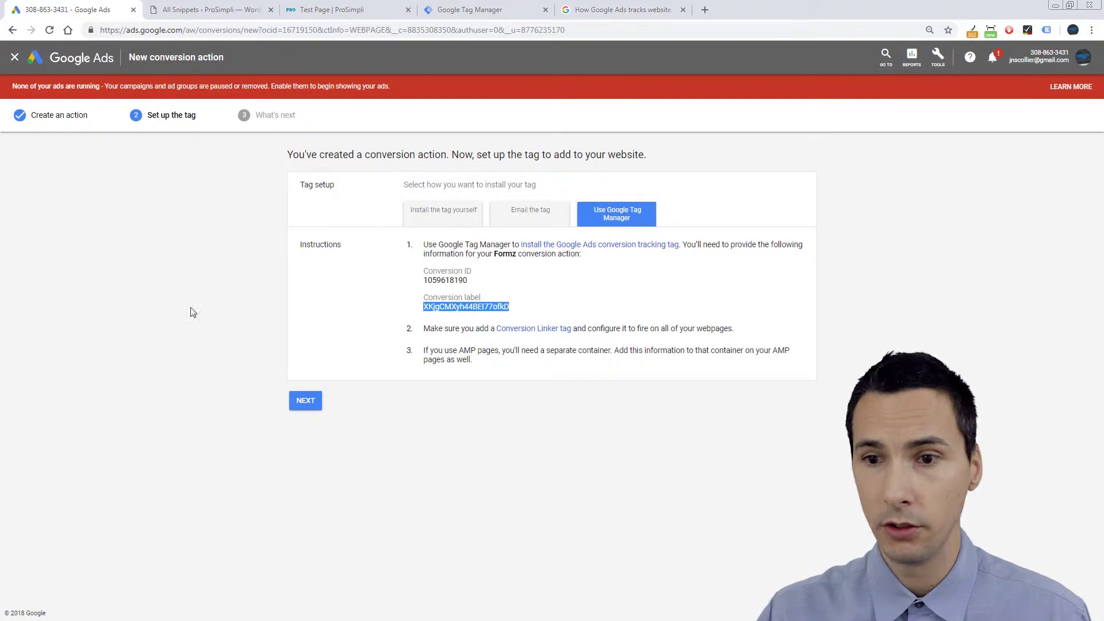
pyautogui.doubleClick(466, 279)
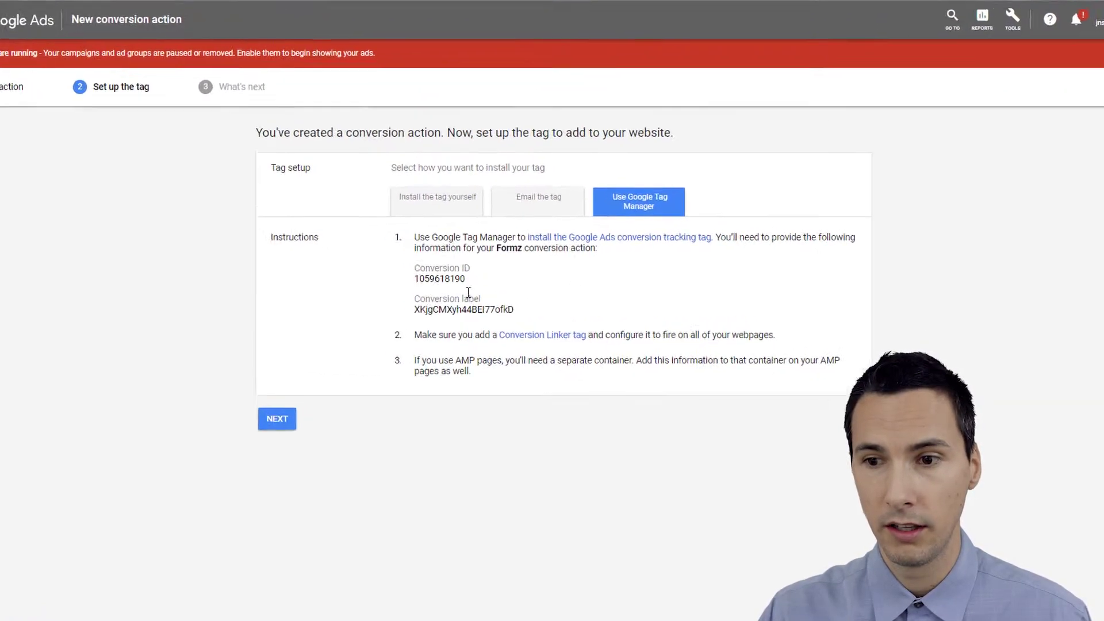
pyautogui.click(481, 312)
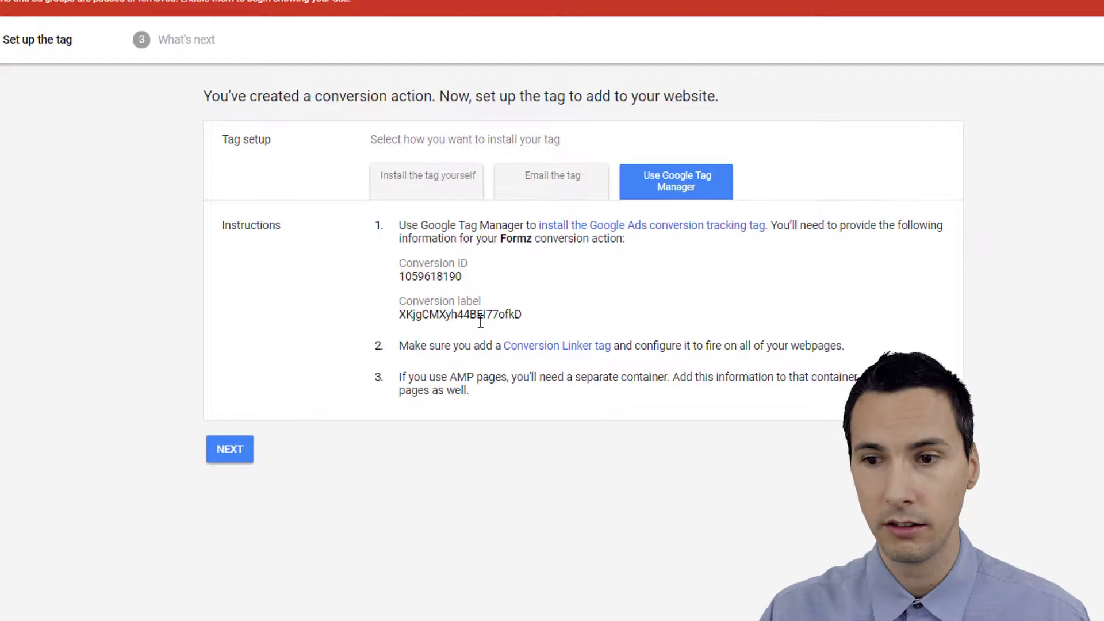
pyautogui.click(481, 319)
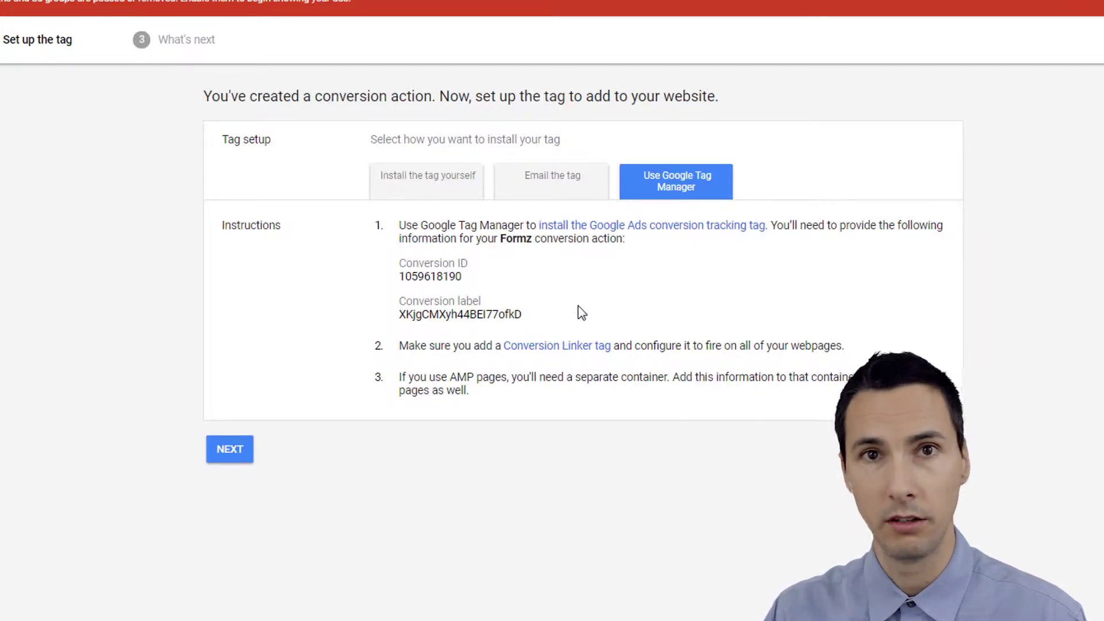
# Open the conversion linking help article and read down to 'Ways to track conversions'.
pyautogui.click(574, 354)
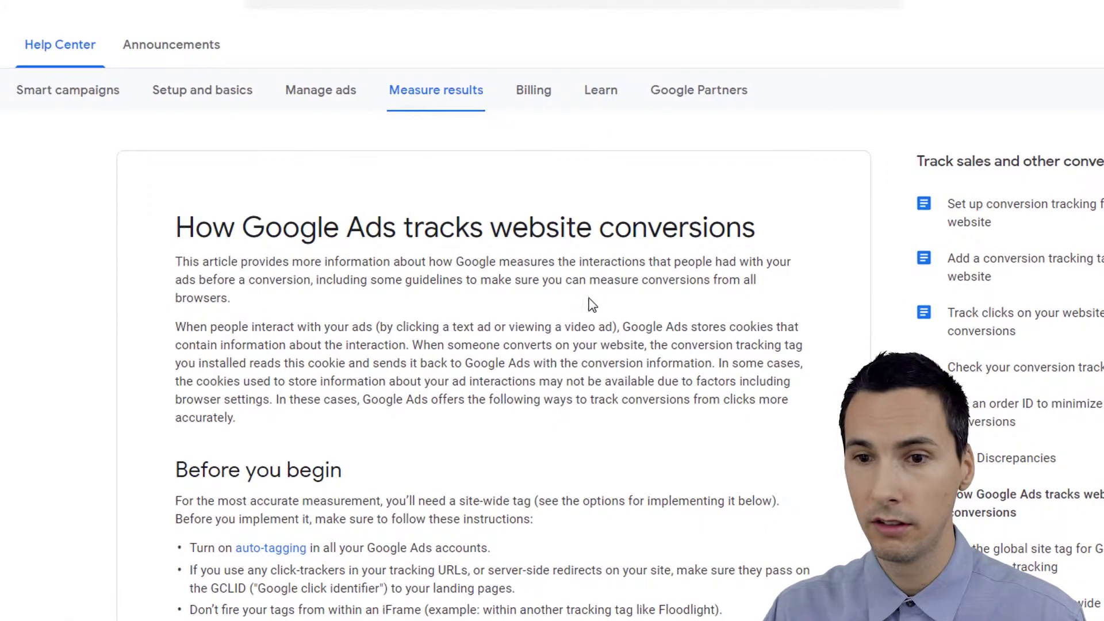
pyautogui.scroll(-12, 592, 305)
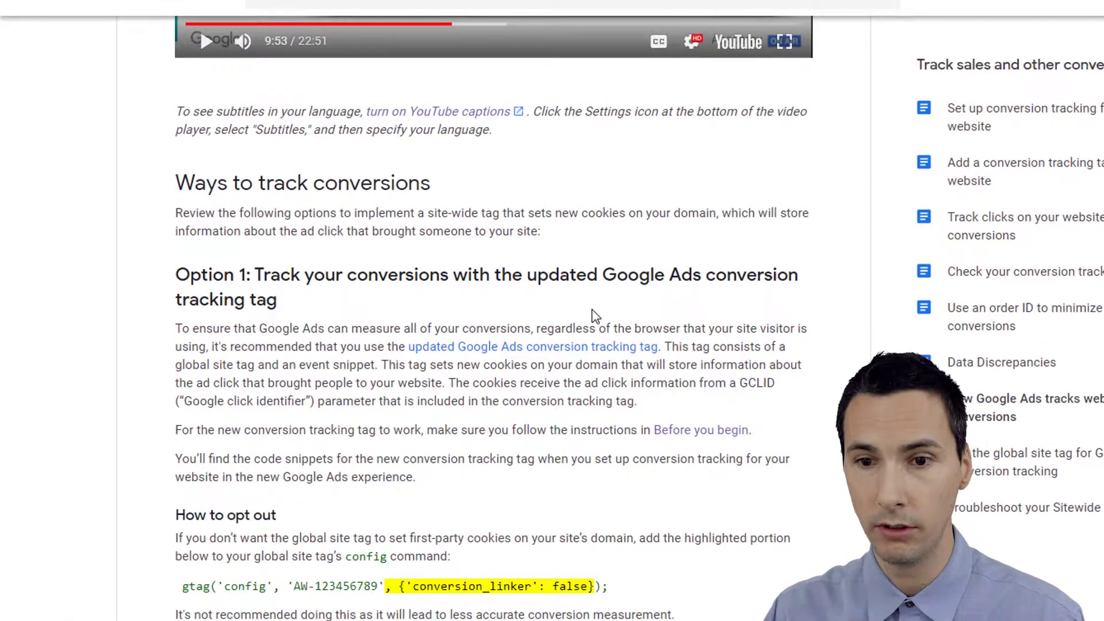
pyautogui.scroll(-4, 595, 315)
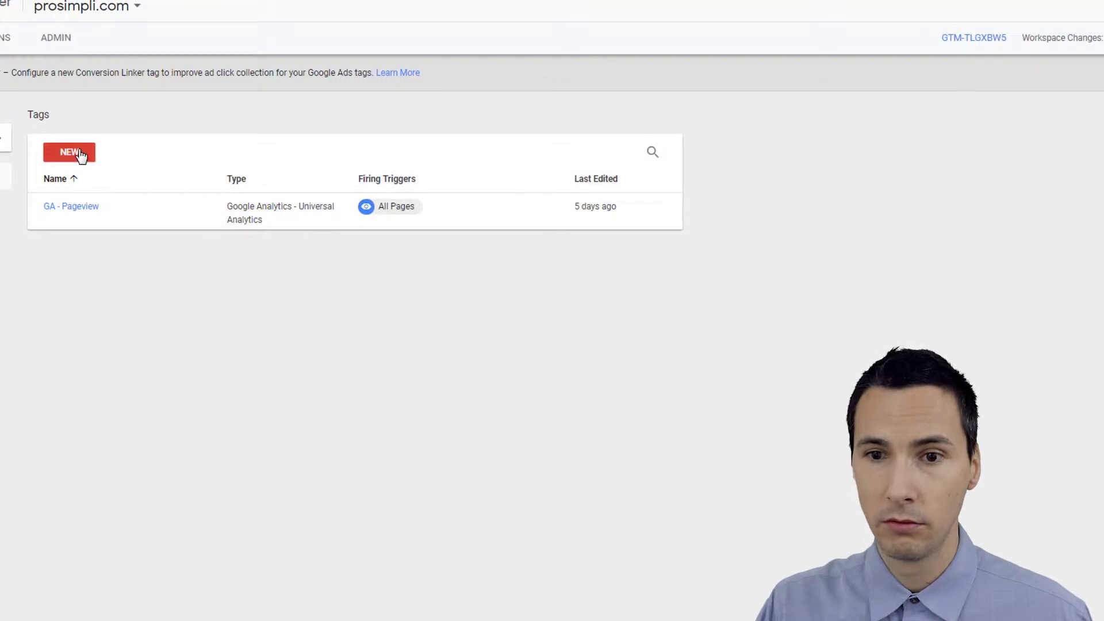
# Create a Google Ads Conversion Tracking tag with the copied Conversion ID and Conversion Label.
pyautogui.click(79, 152)
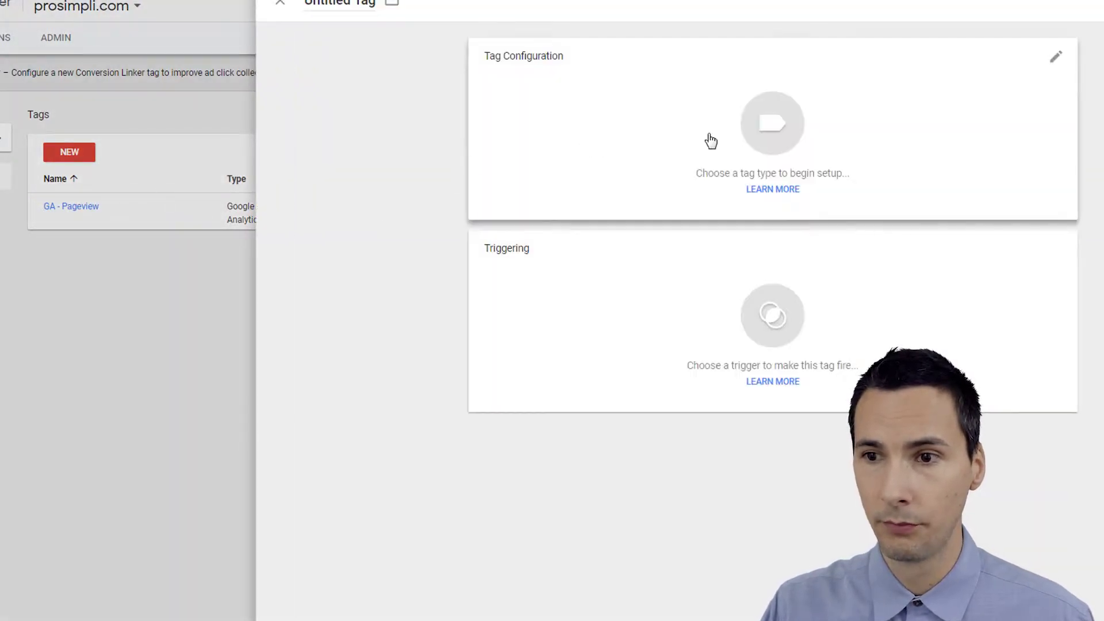
pyautogui.click(710, 140)
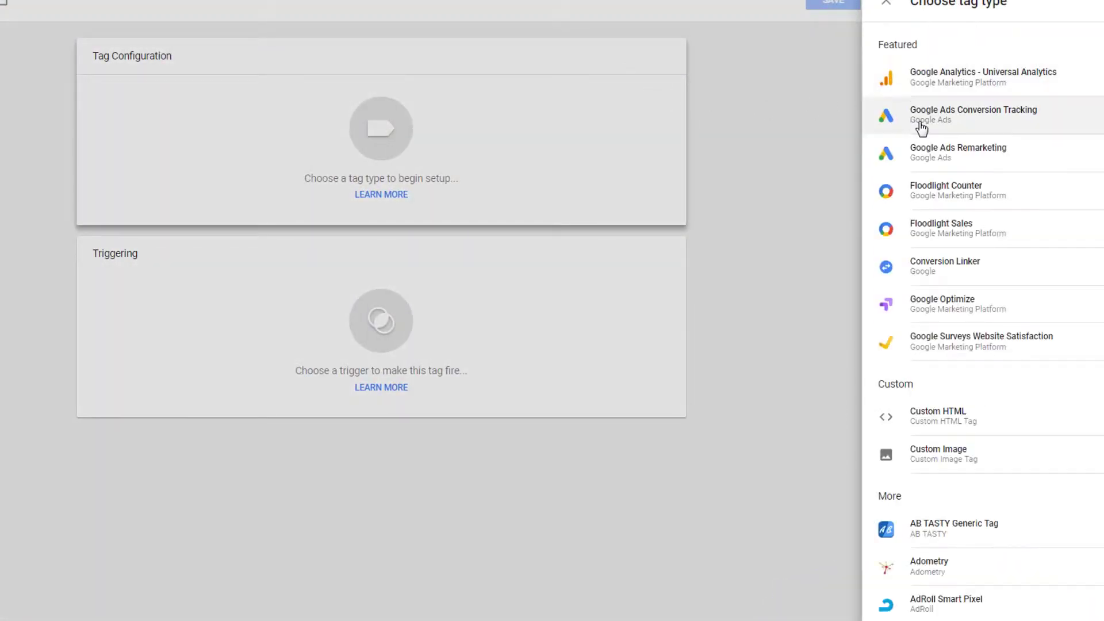
pyautogui.click(951, 123)
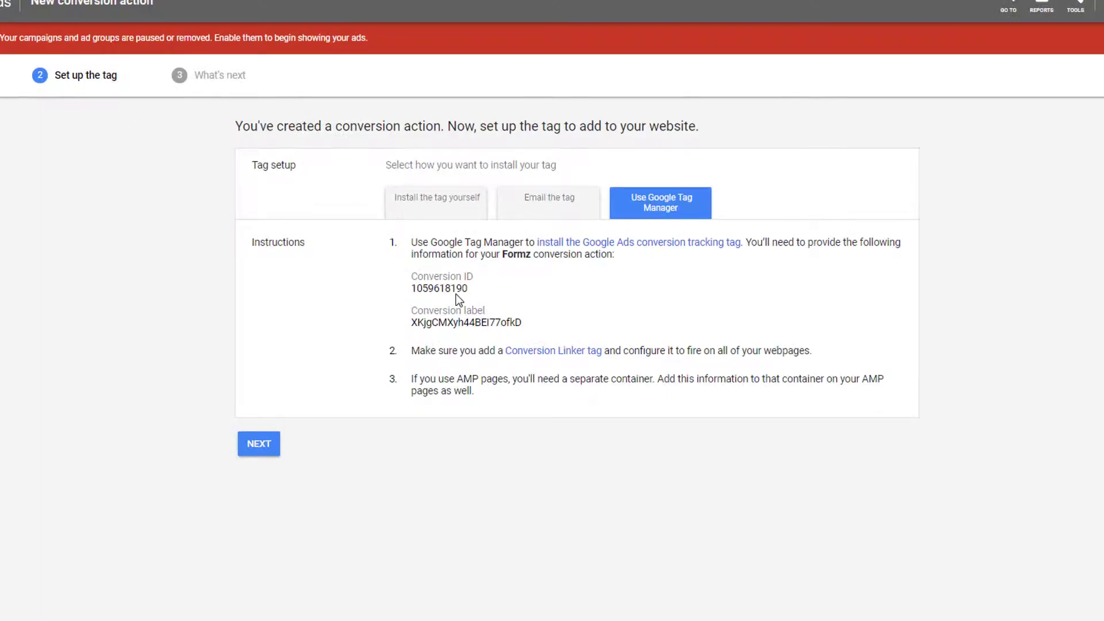
pyautogui.doubleClick(457, 291)
pyautogui.hotkey('ctrl', 'c')
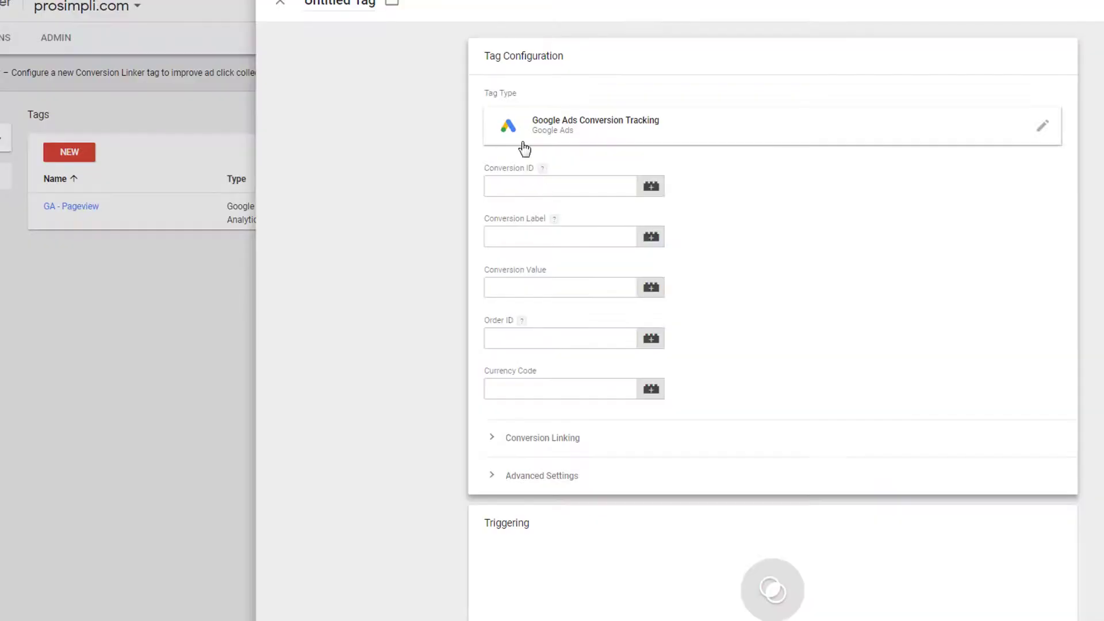
pyautogui.click(552, 185)
pyautogui.hotkey('ctrl', 'v')
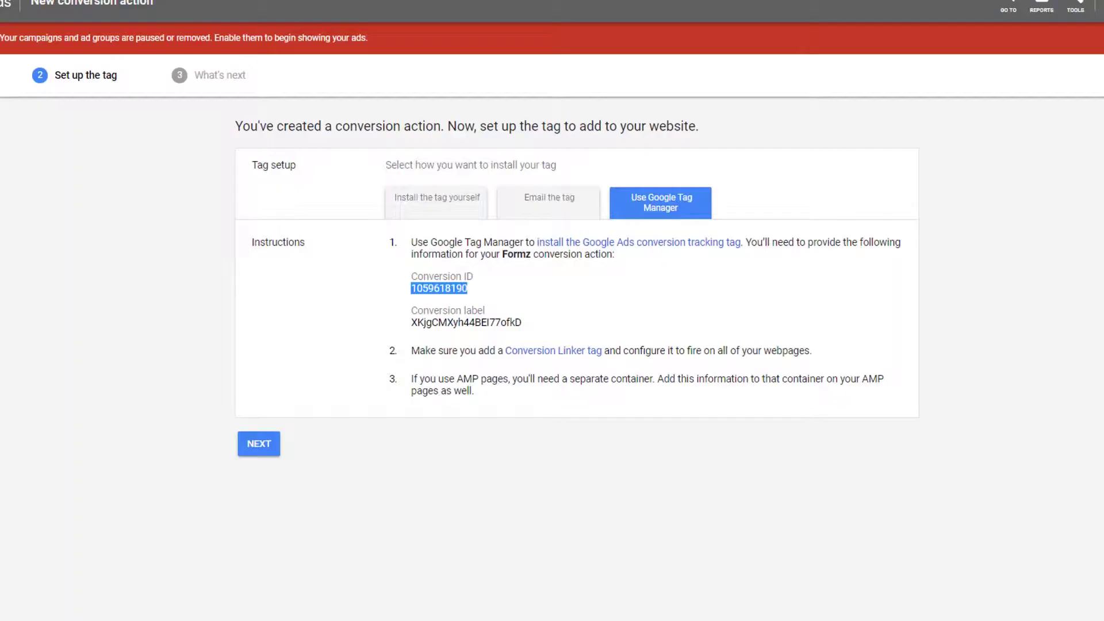
pyautogui.doubleClick(494, 320)
pyautogui.hotkey('ctrl', 'c')
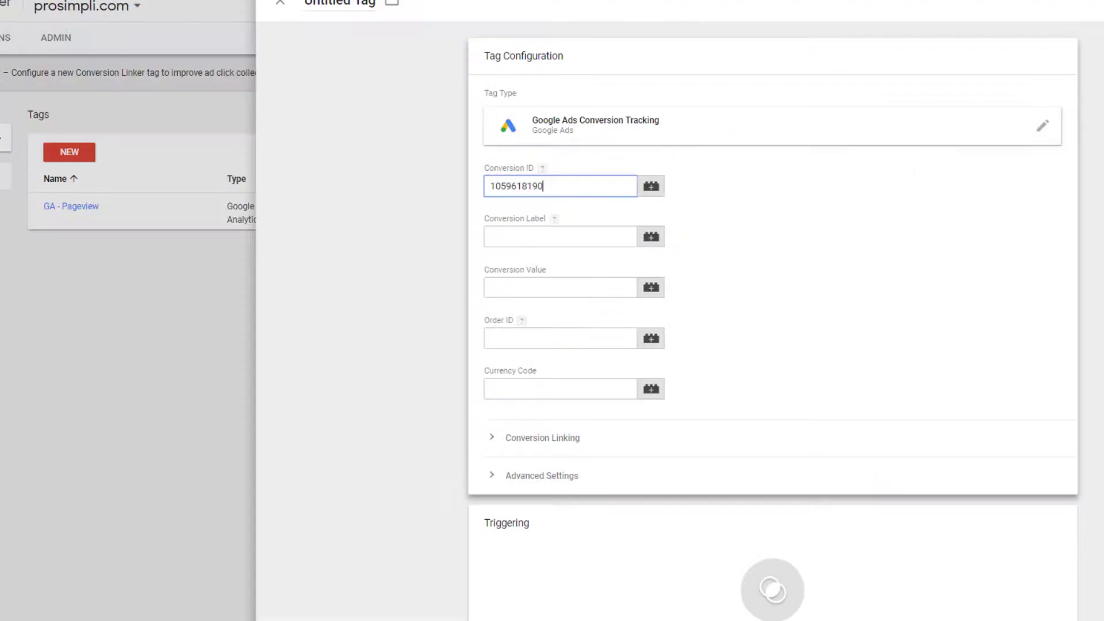
pyautogui.click(531, 238)
pyautogui.hotkey('ctrl', 'v')
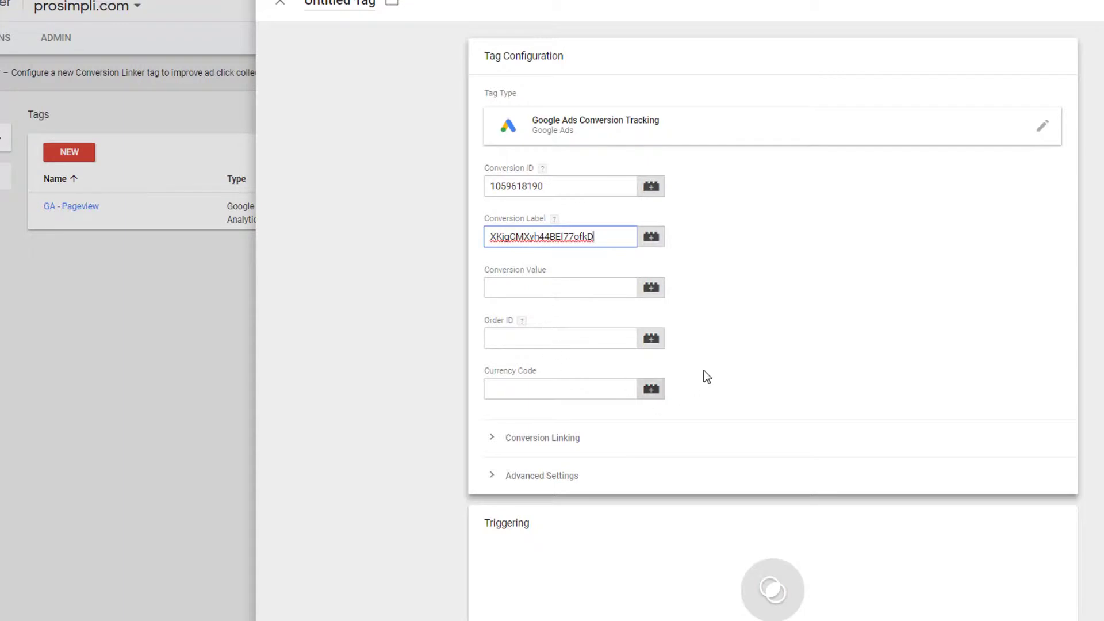
# Name the tag 'Goog Conv' and bring up its trigger choices.
pyautogui.click(350, 7)
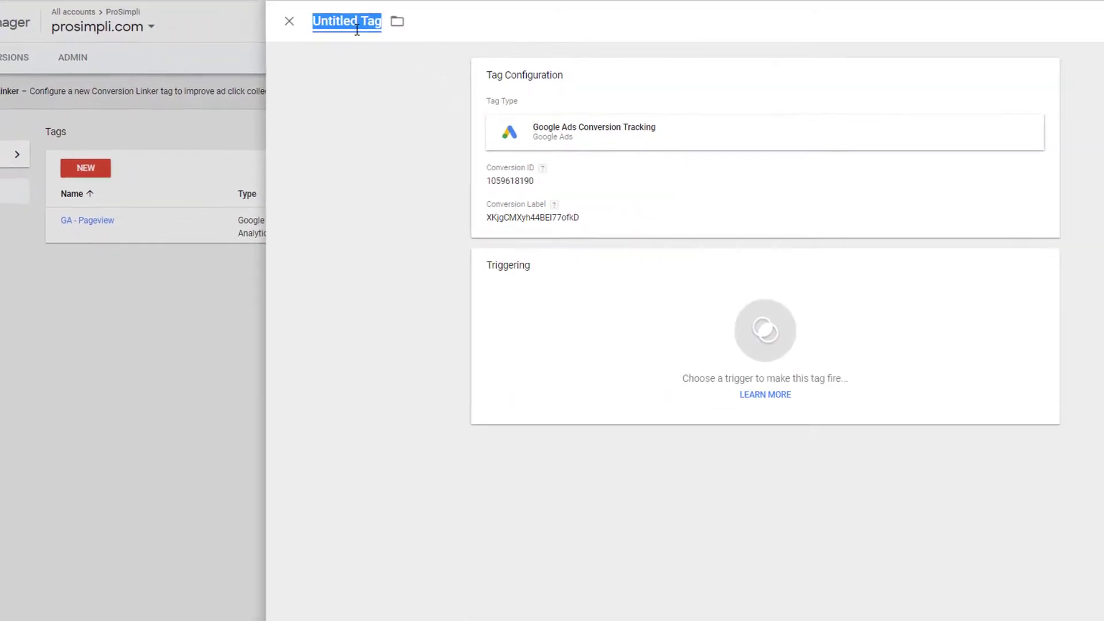
pyautogui.write('Goog Conv')
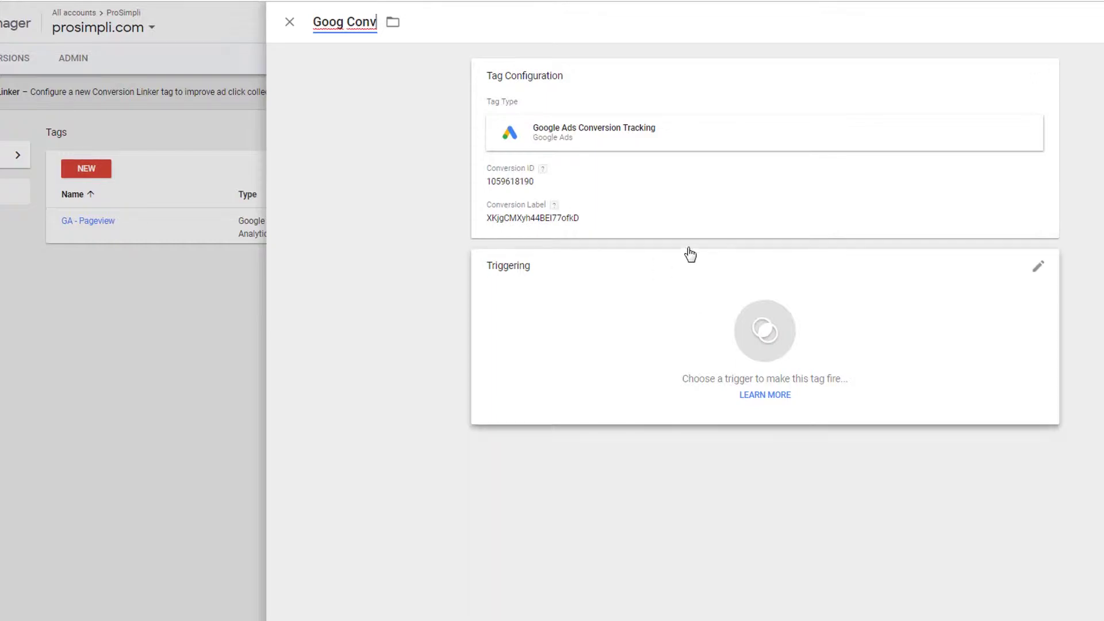
pyautogui.click(781, 321)
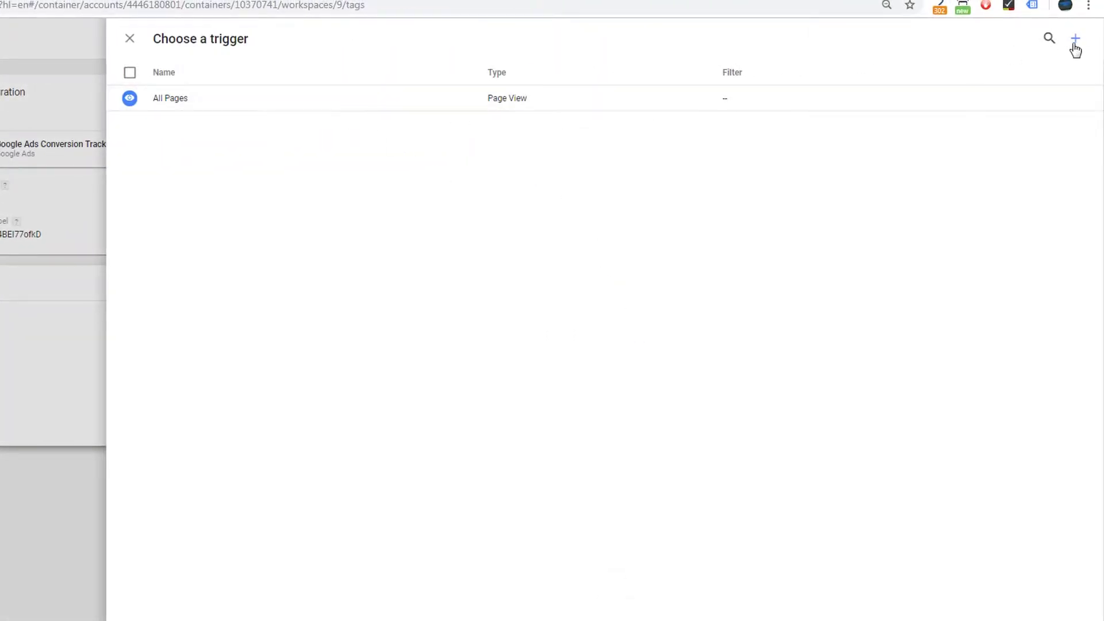
# Start a new trigger of type Form Submission.
pyautogui.click(1074, 40)
pyautogui.click(635, 176)
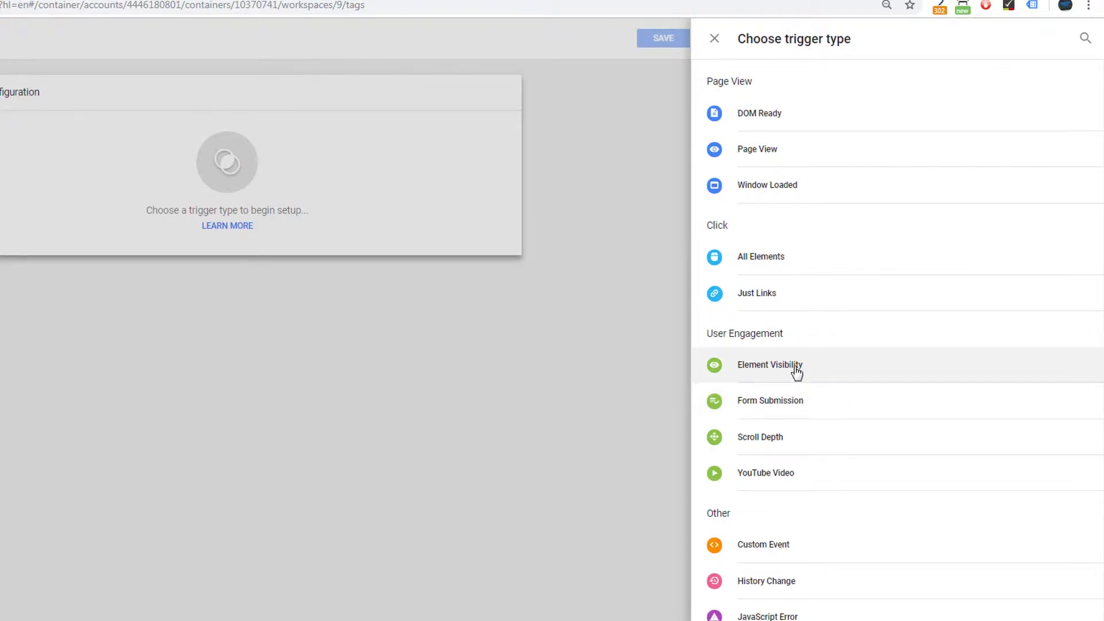
pyautogui.click(797, 406)
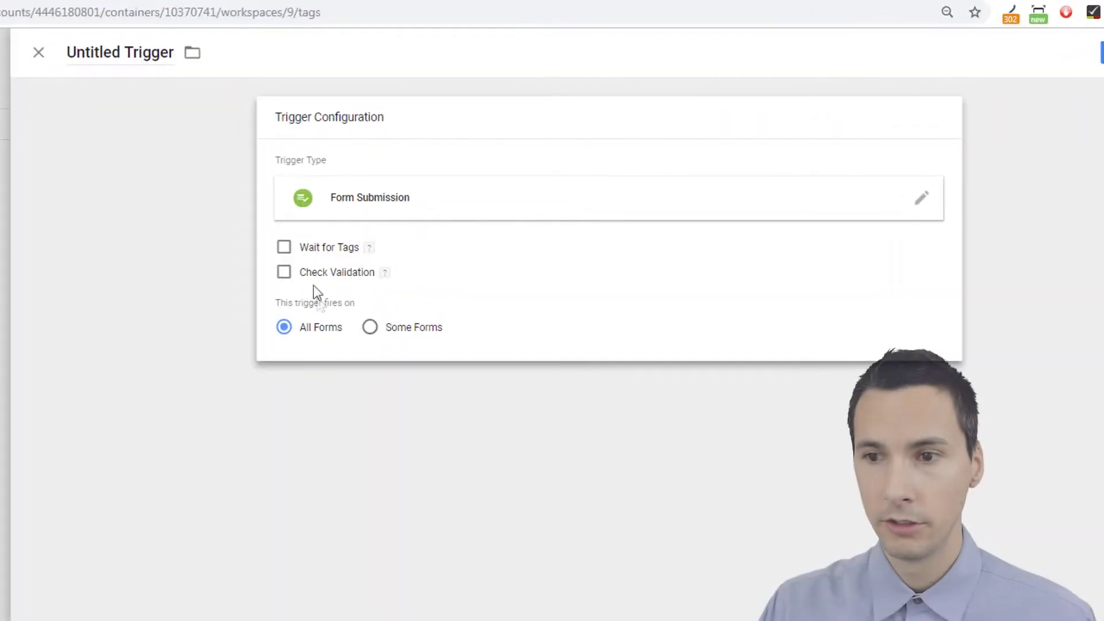
# Leave Wait for Tags and Check Validation off and limit the trigger to Some Forms.
pyautogui.click(284, 249)
pyautogui.moveTo(353, 288); pyautogui.dragTo(256, 285)
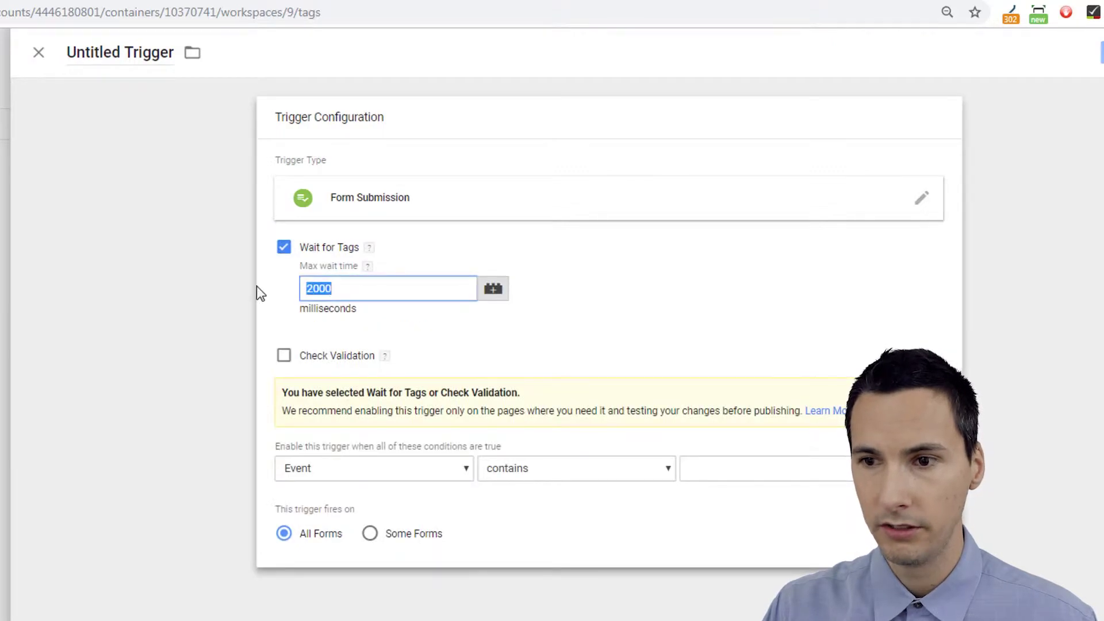
pyautogui.click(343, 289)
pyautogui.moveTo(343, 288); pyautogui.dragTo(286, 277)
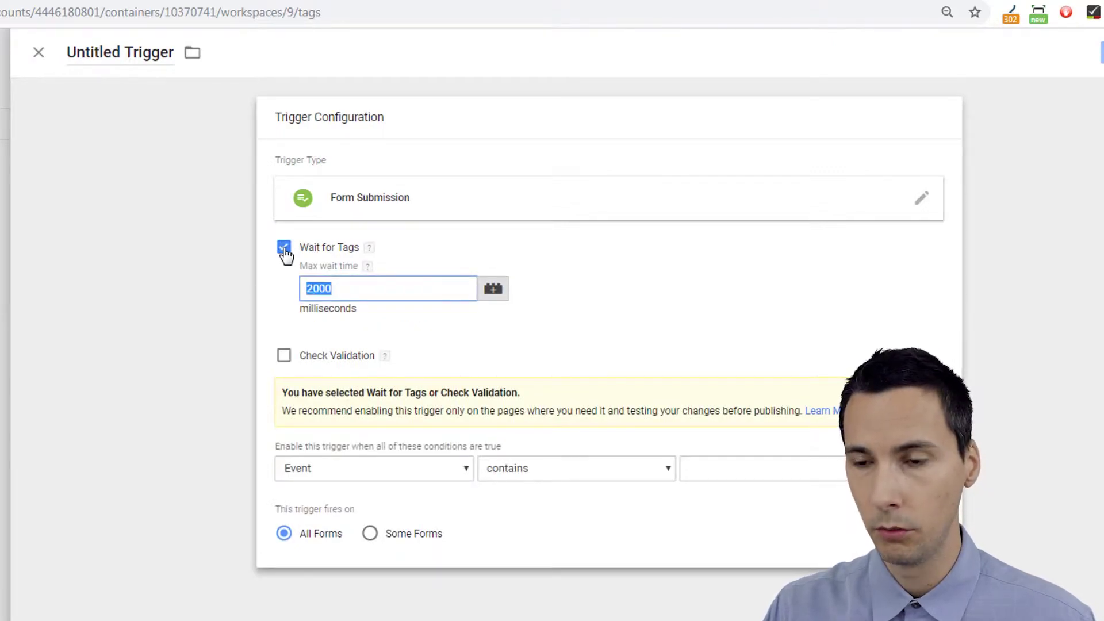
pyautogui.click(285, 248)
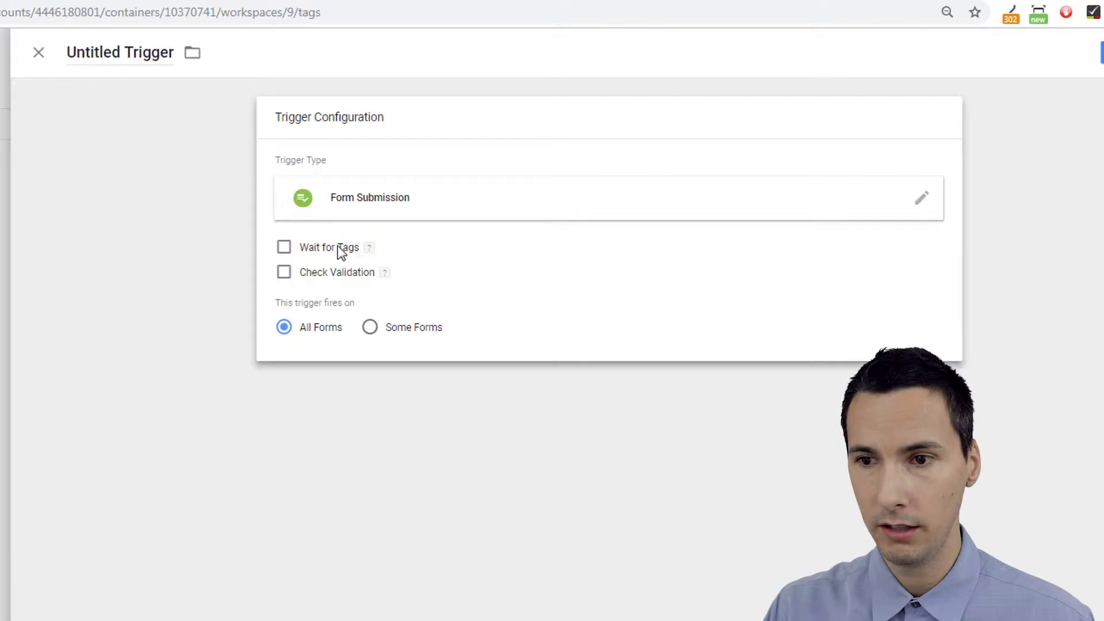
pyautogui.moveTo(367, 248)
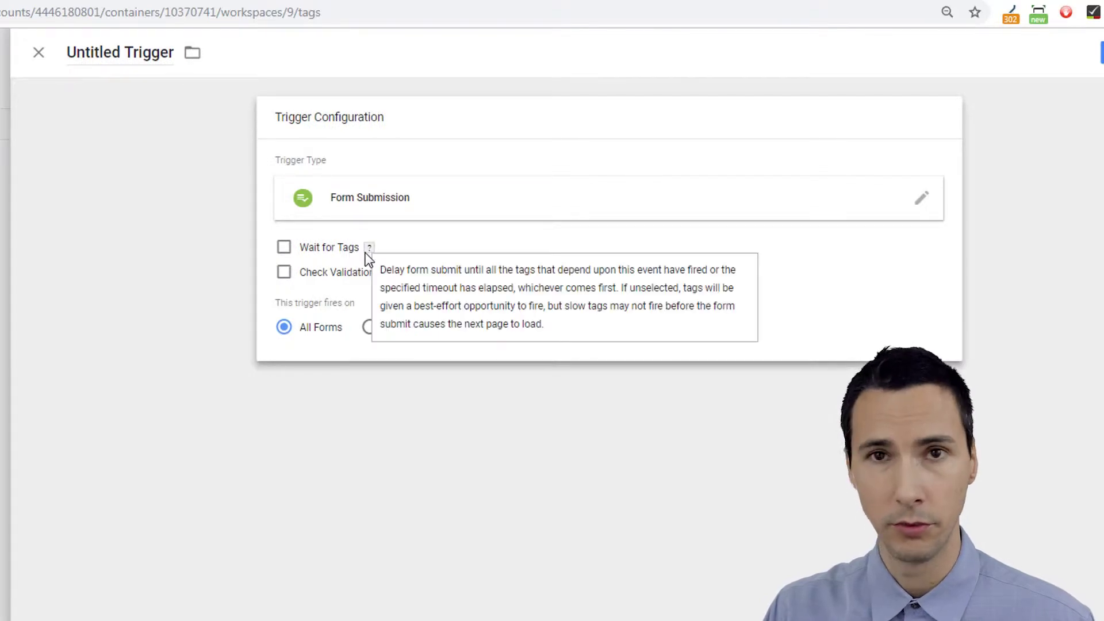
pyautogui.click(287, 275)
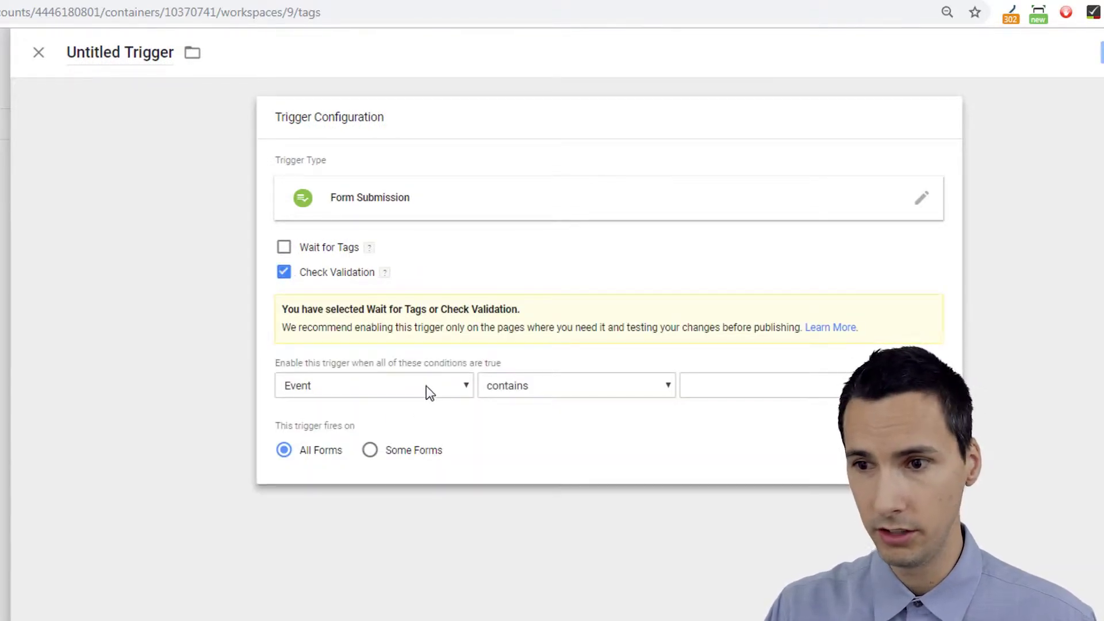
pyautogui.click(293, 272)
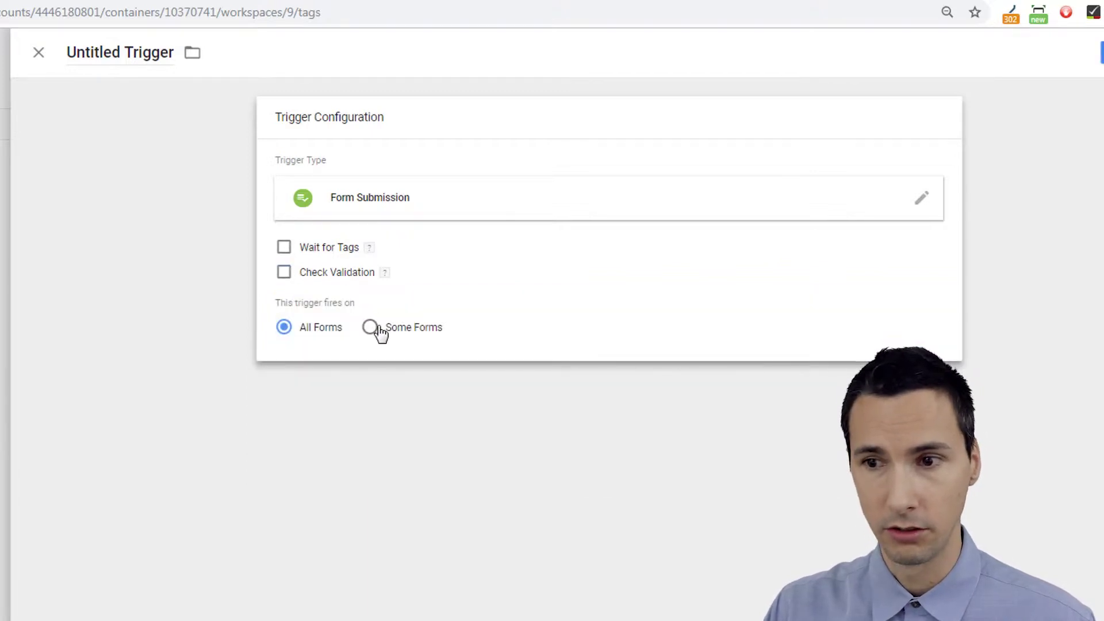
pyautogui.click(378, 330)
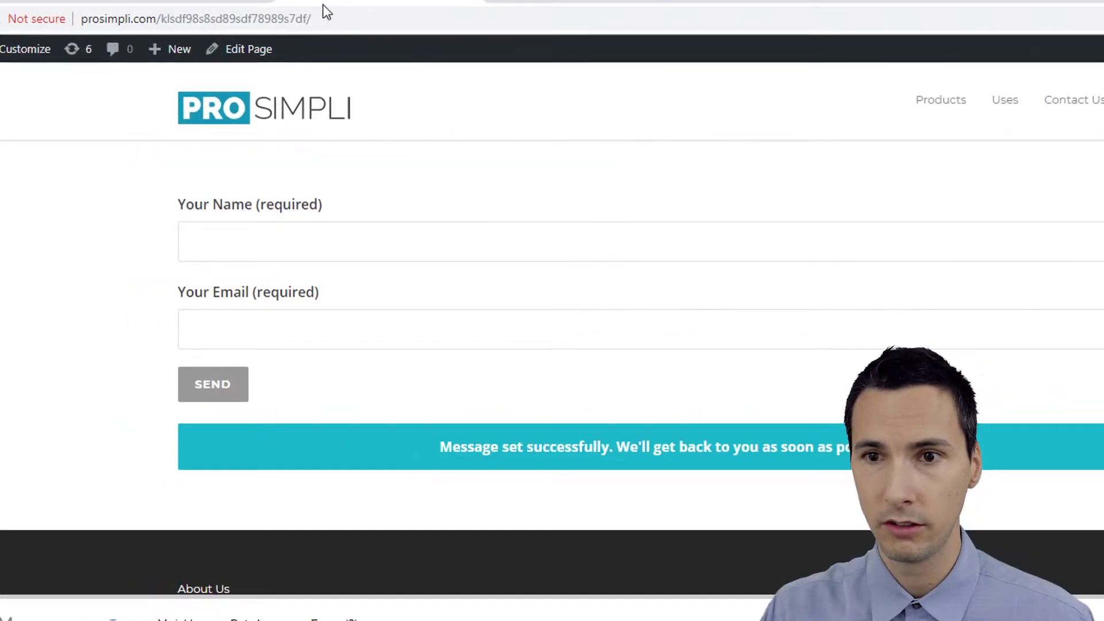
# Run window.location.pathname in the DevTools Console and select the returned /klsdf98s8sd89sdf78989s7df/ path.
pyautogui.click(301, 19)
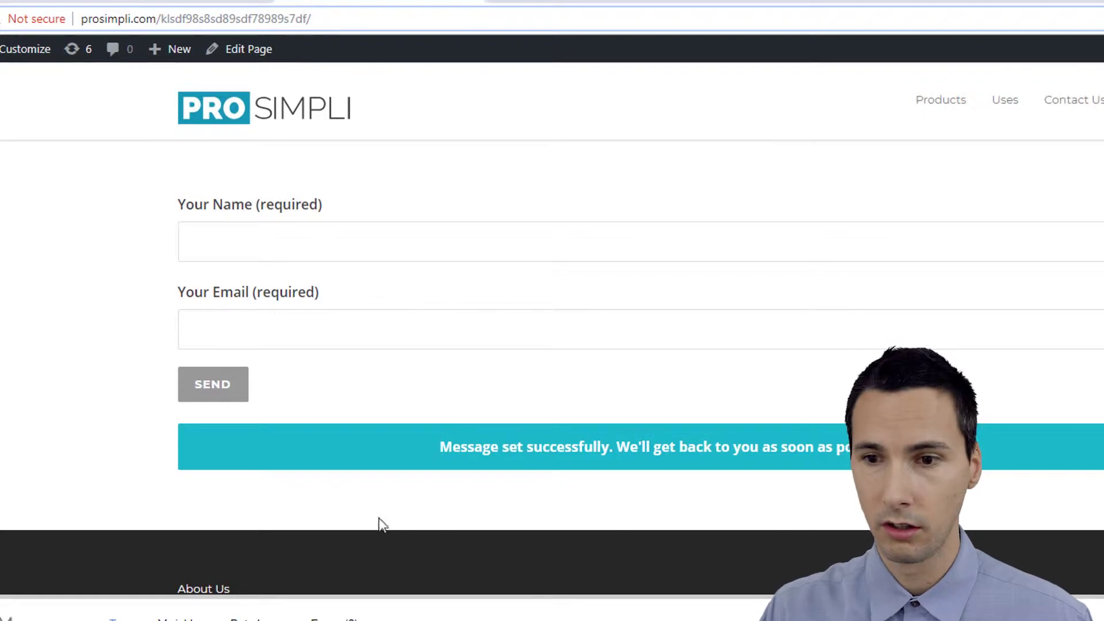
pyautogui.click(689, 518)
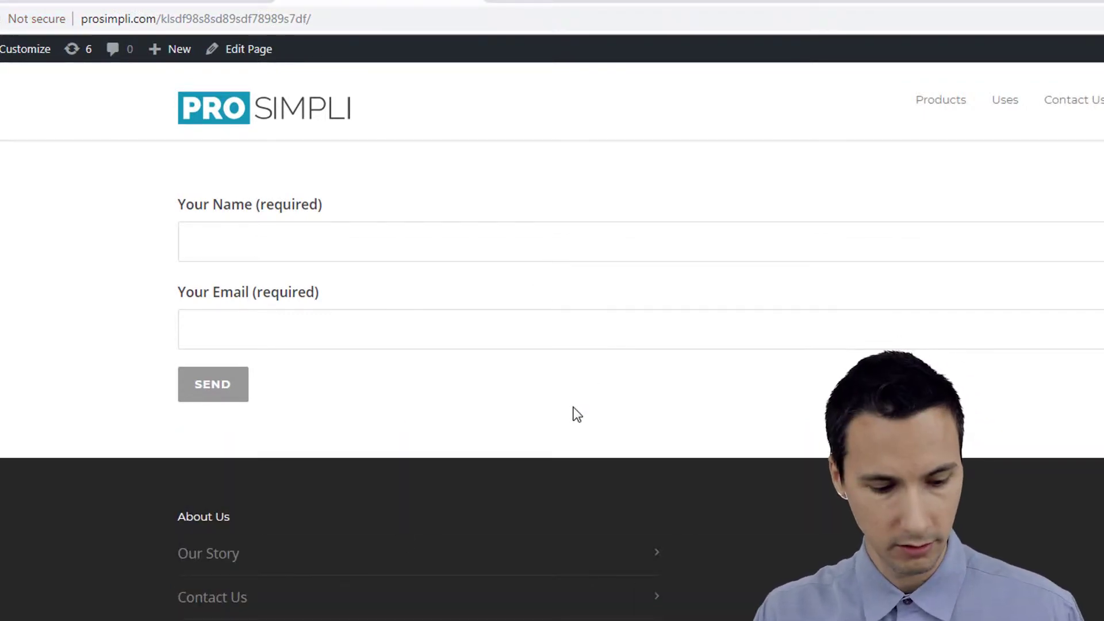
pyautogui.hotkey('ctrl', 'shift', 'i')
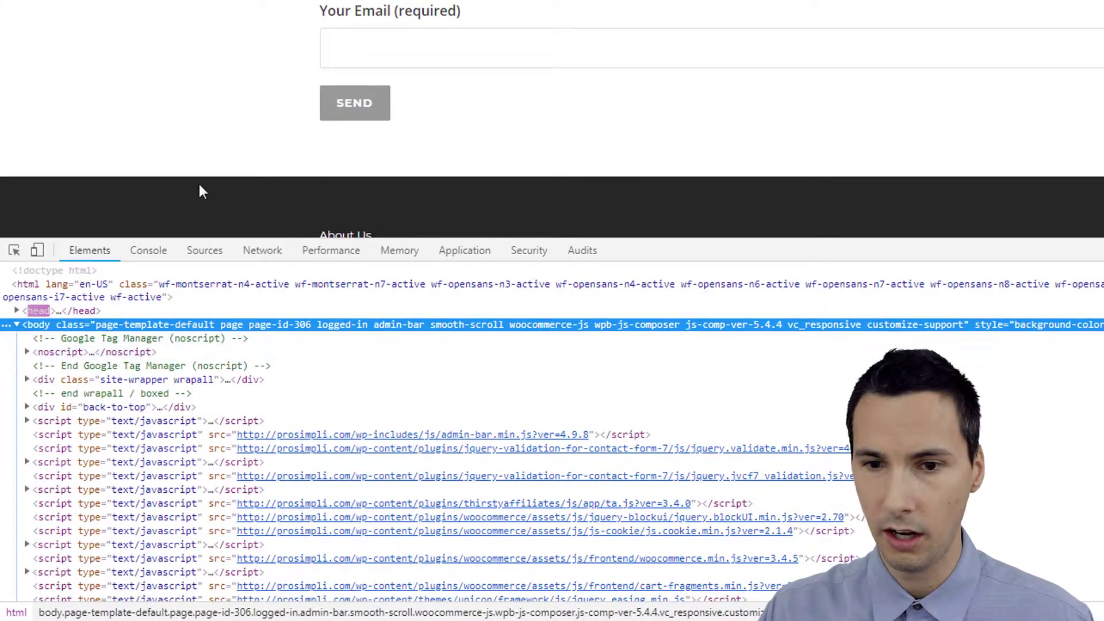
pyautogui.click(148, 251)
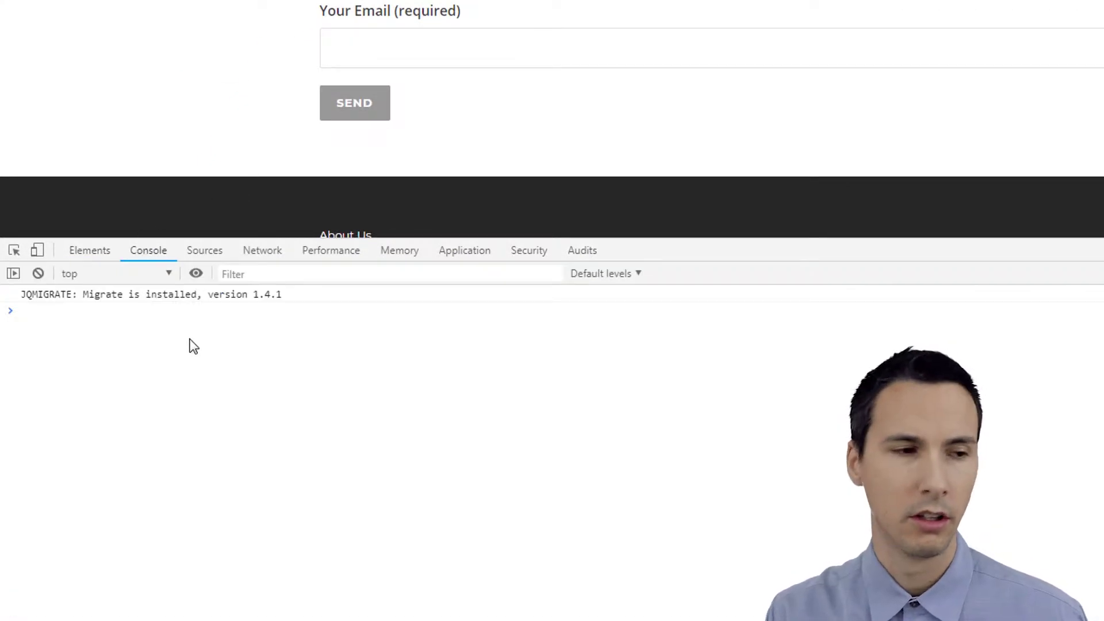
pyautogui.write('w')
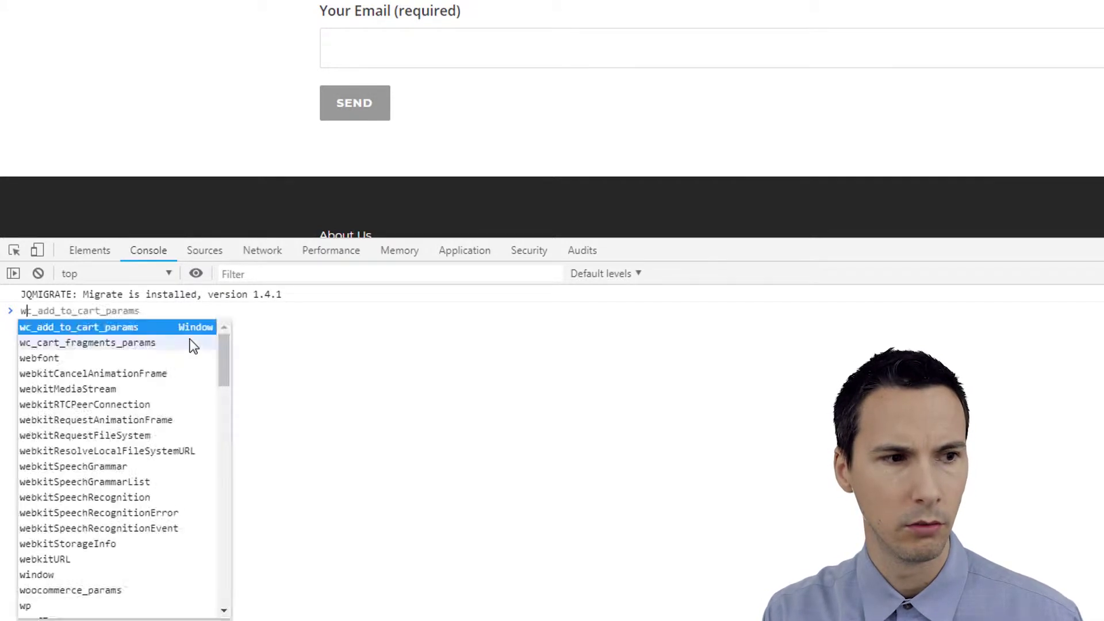
pyautogui.write('indow.loc')
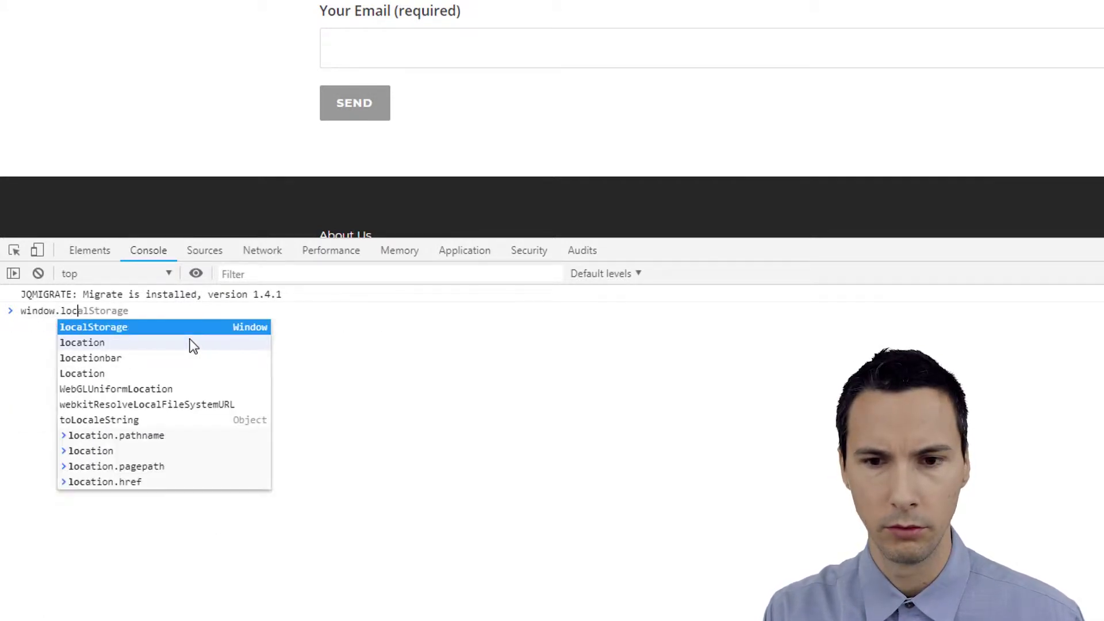
pyautogui.write('ation.p')
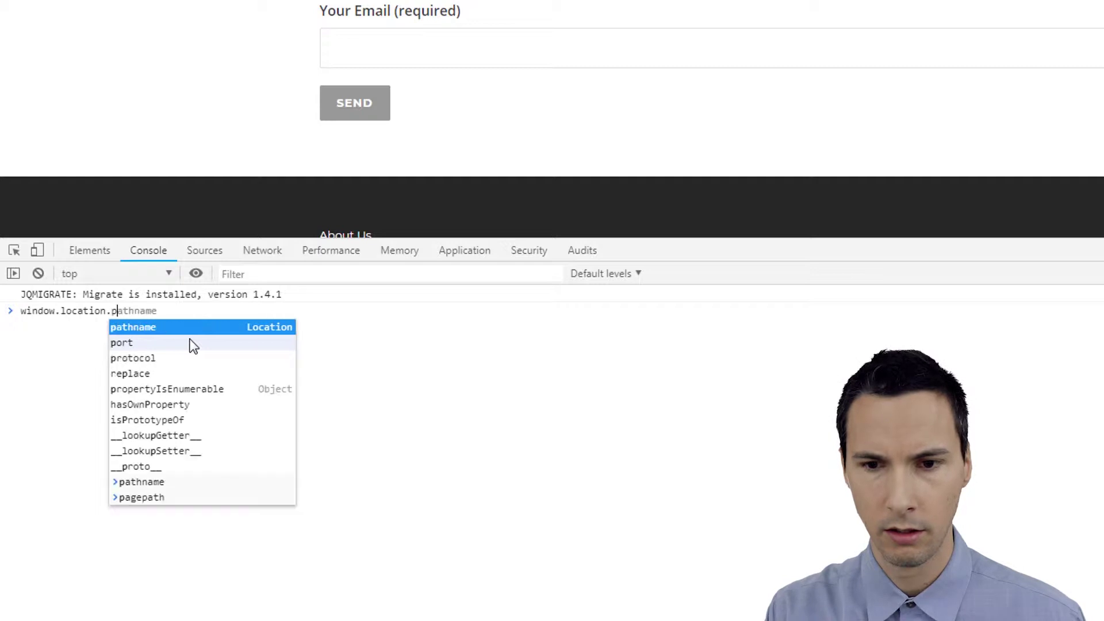
pyautogui.write('athname')
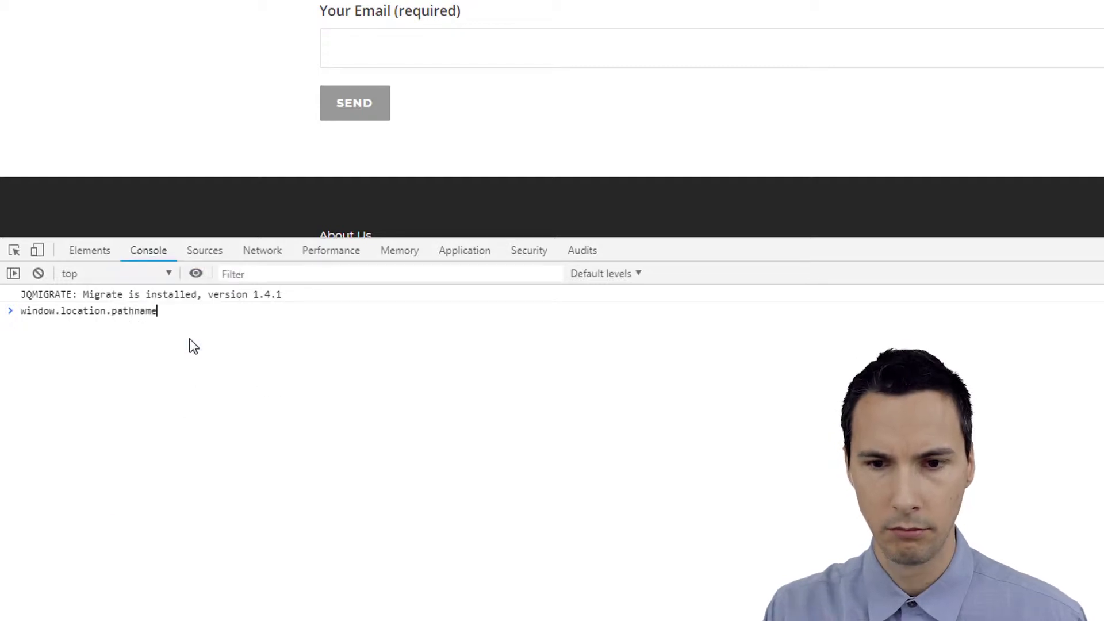
pyautogui.press('Return')
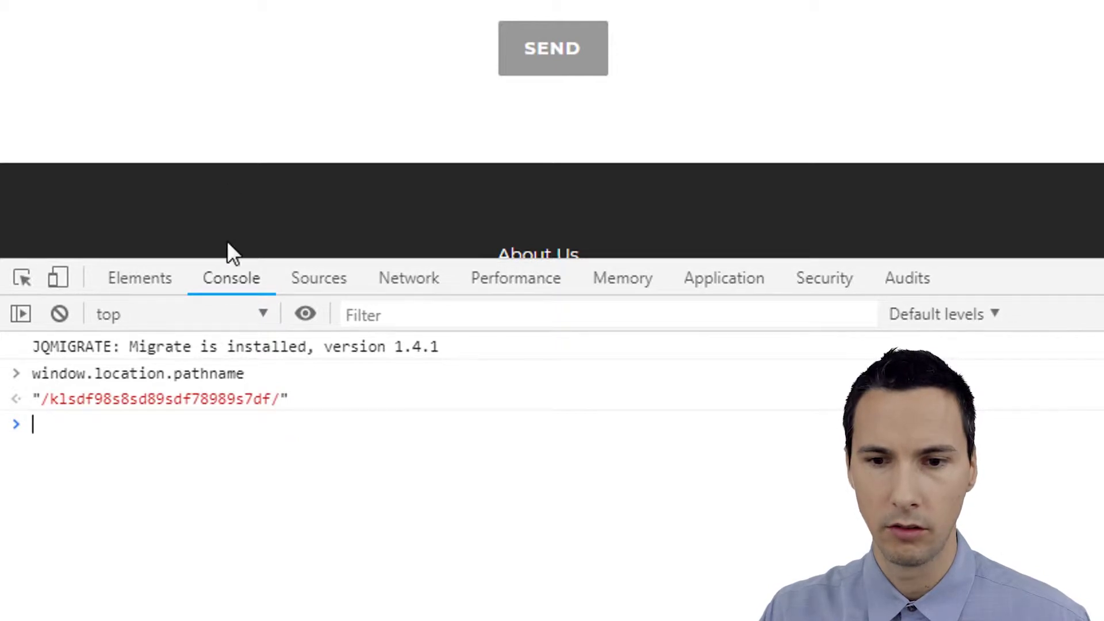
pyautogui.moveTo(274, 398); pyautogui.dragTo(49, 401)
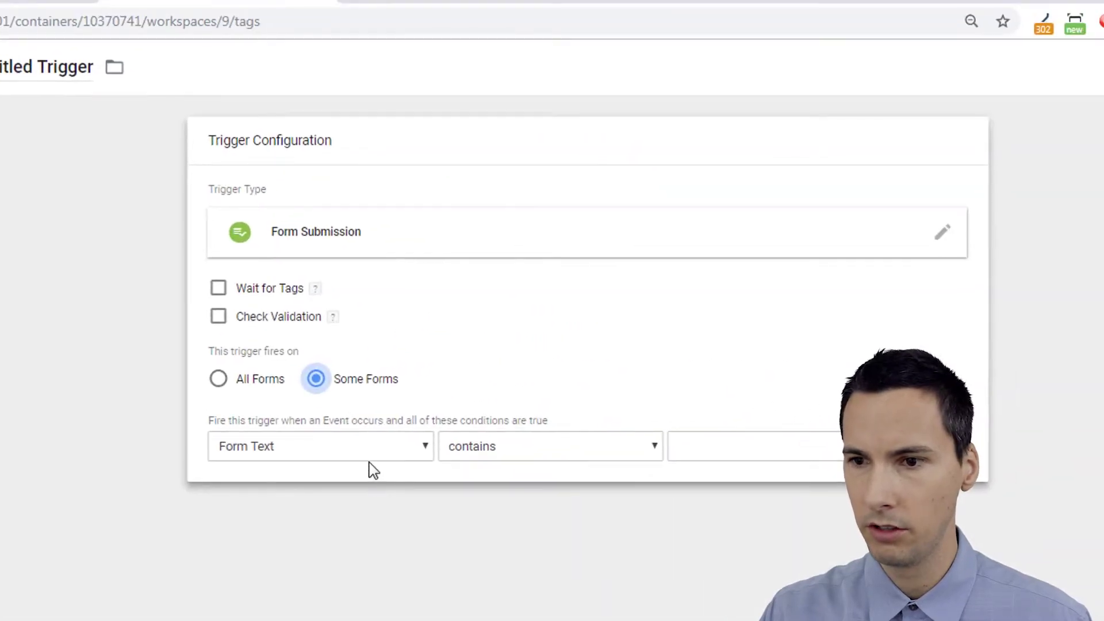
# Set the trigger condition to Page Path contains the pasted /klsdf98s8sd89sdf78989s7df path.
pyautogui.click(739, 308)
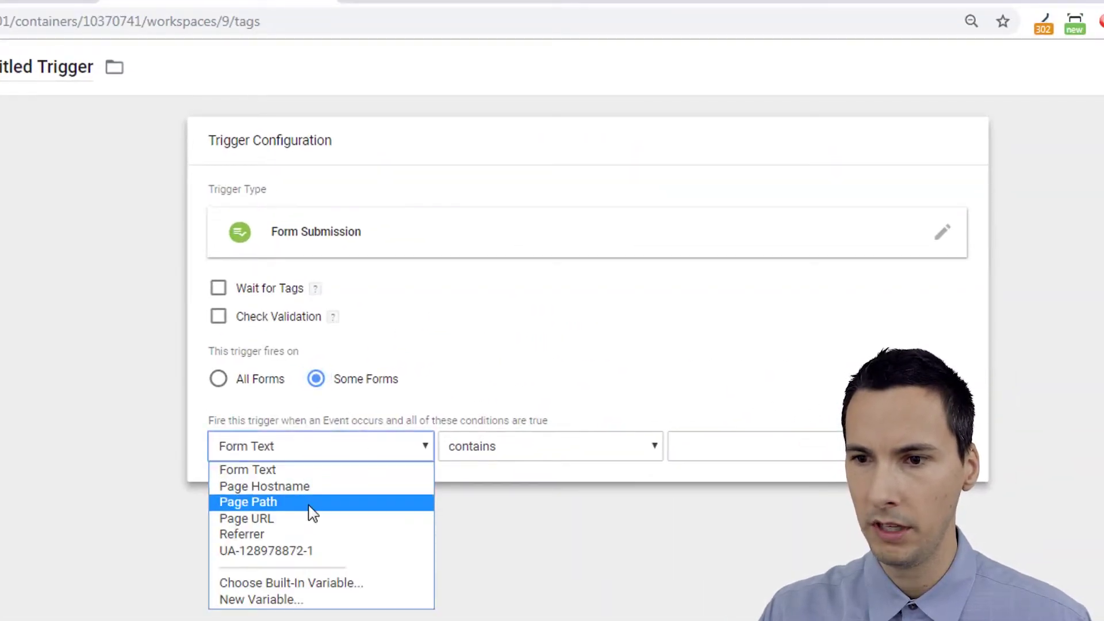
pyautogui.click(327, 500)
pyautogui.click(488, 456)
pyautogui.click(488, 456)
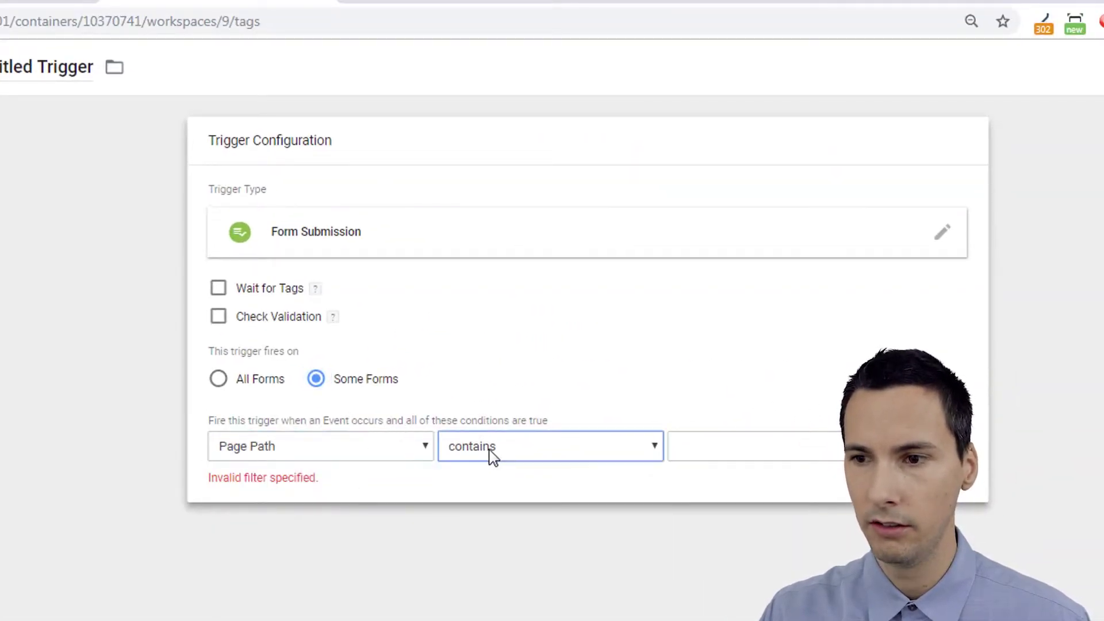
pyautogui.click(704, 447)
pyautogui.write('/klsdf98s8sd89sdf78989s7df')
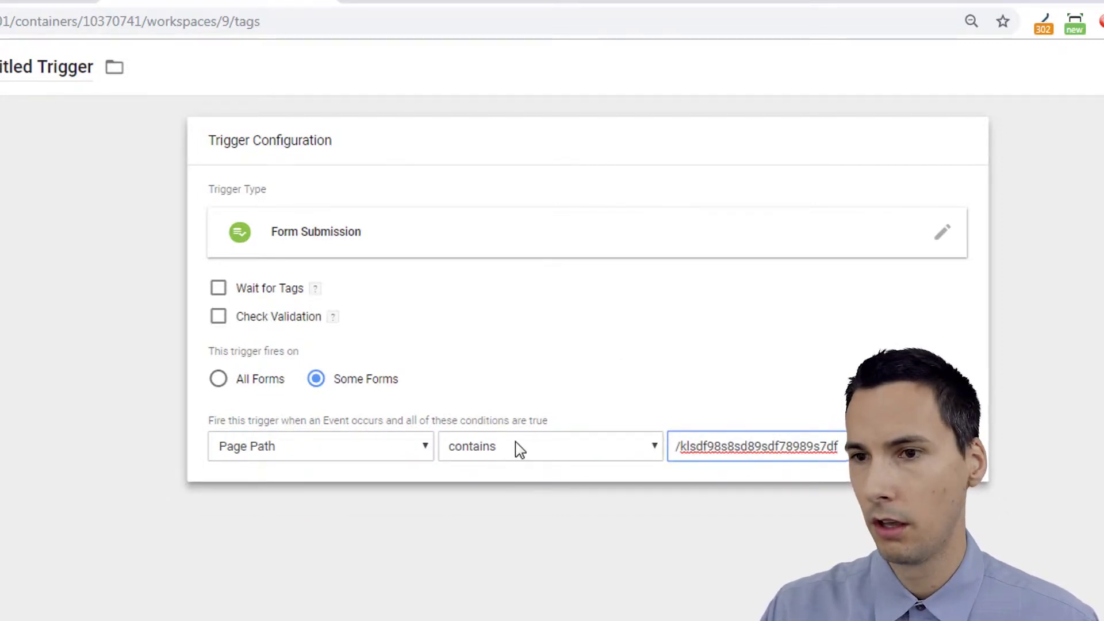
pyautogui.click(39, 67)
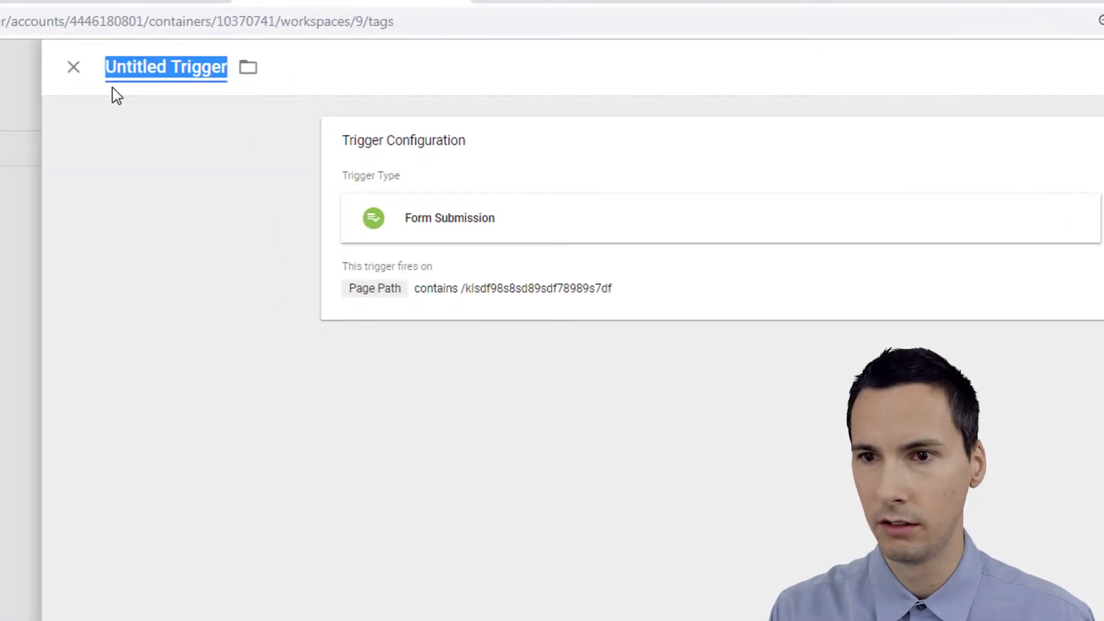
# Name the trigger 'Form Submit1', save it, then save the Goog Conv tag.
pyautogui.write('Form Submit1')
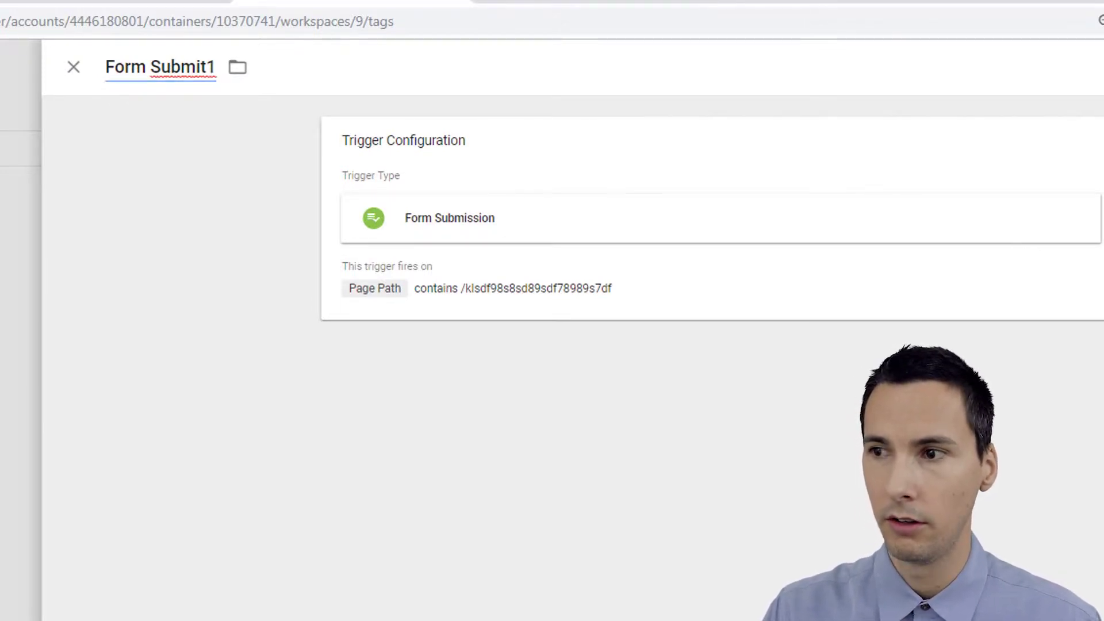
pyautogui.click(1067, 54)
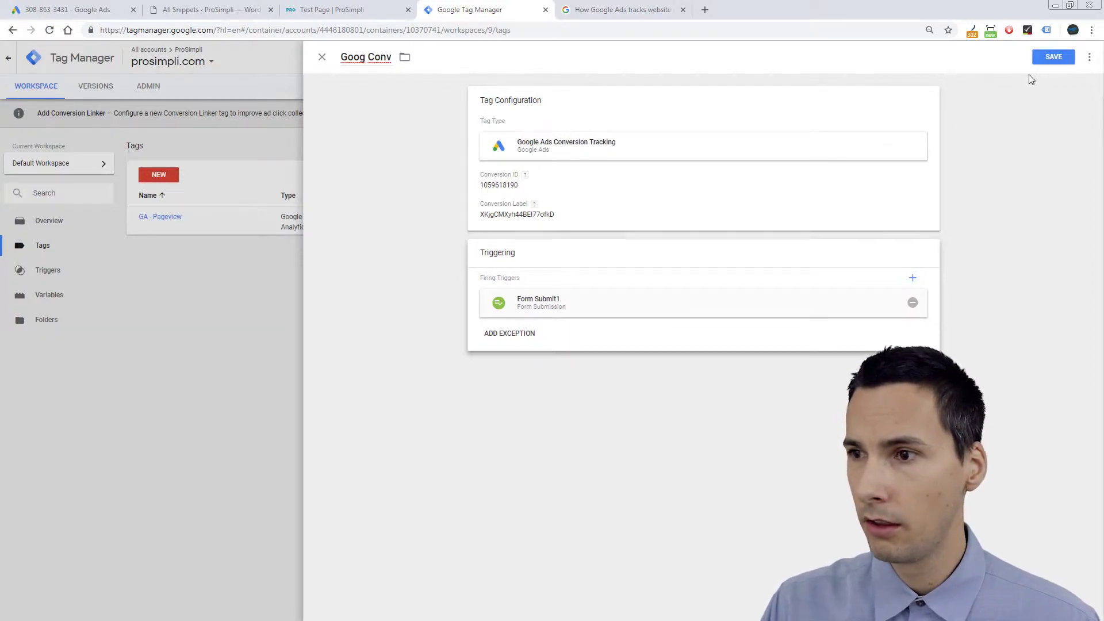
pyautogui.click(1053, 57)
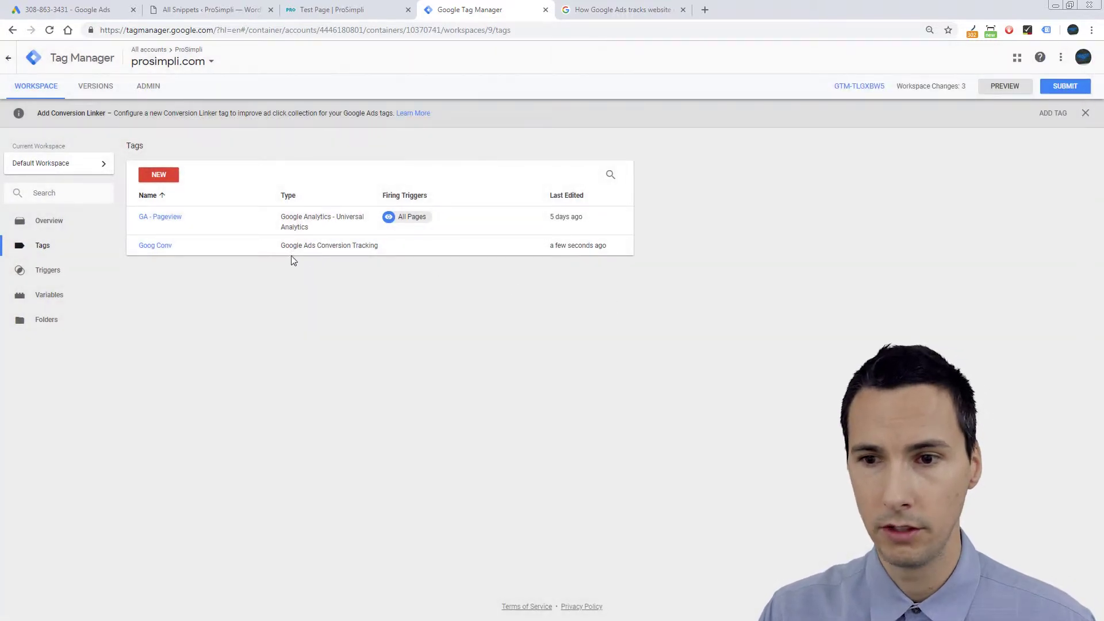
# Reopen Goog Conv and its Form Submit1 trigger to review the conditions.
pyautogui.click(164, 251)
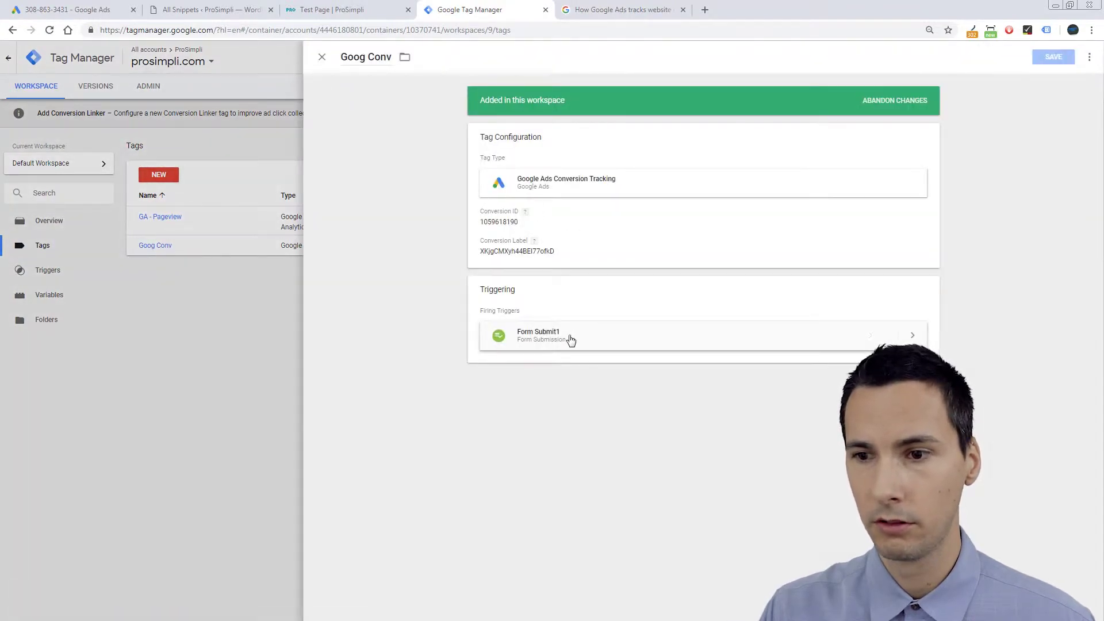
pyautogui.click(571, 341)
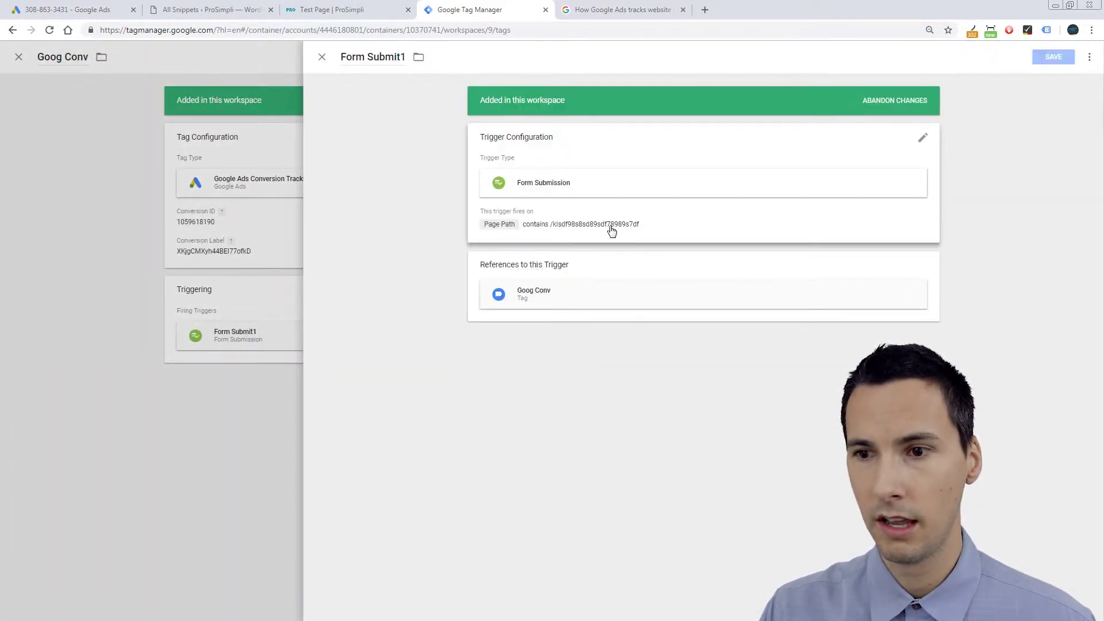
pyautogui.click(612, 230)
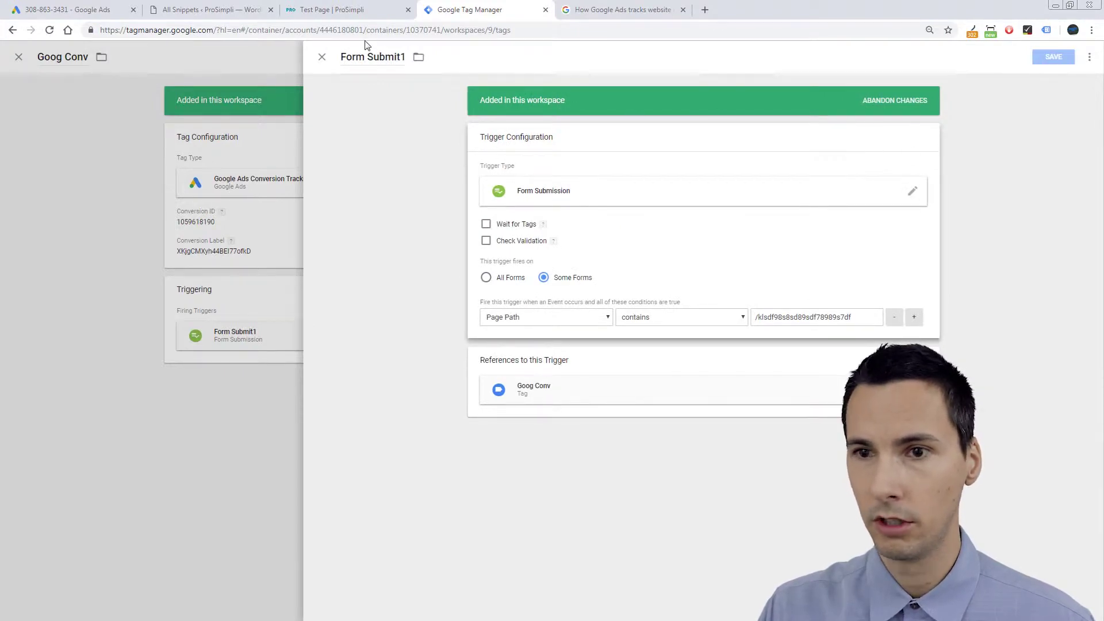
pyautogui.click(322, 58)
# Close the tag editor and start Tag Manager preview mode.
pyautogui.click(322, 57)
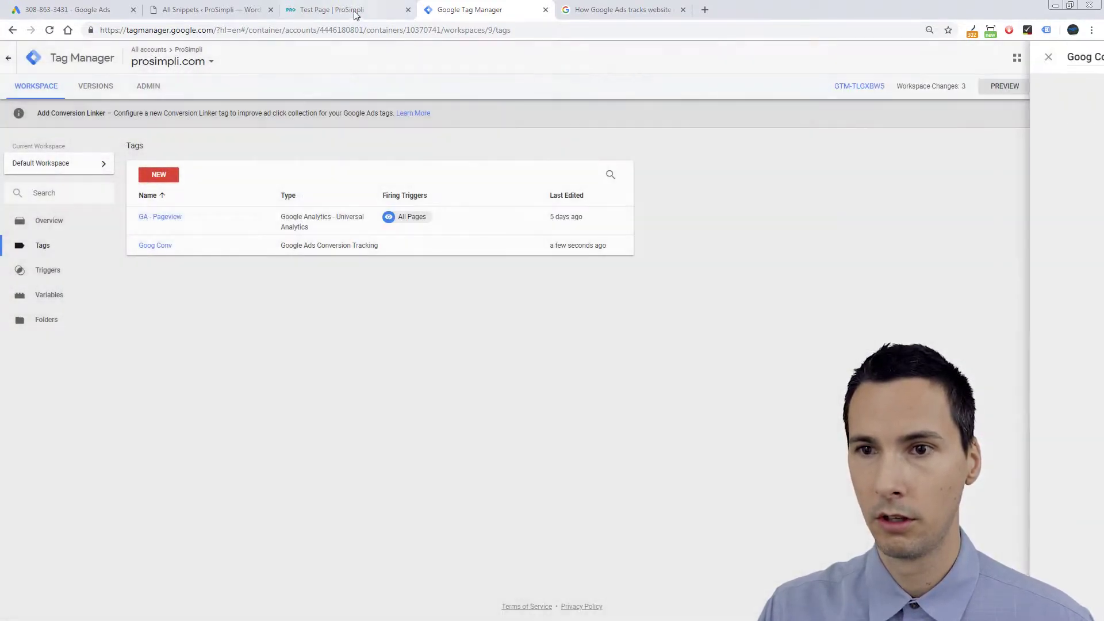
pyautogui.click(348, 10)
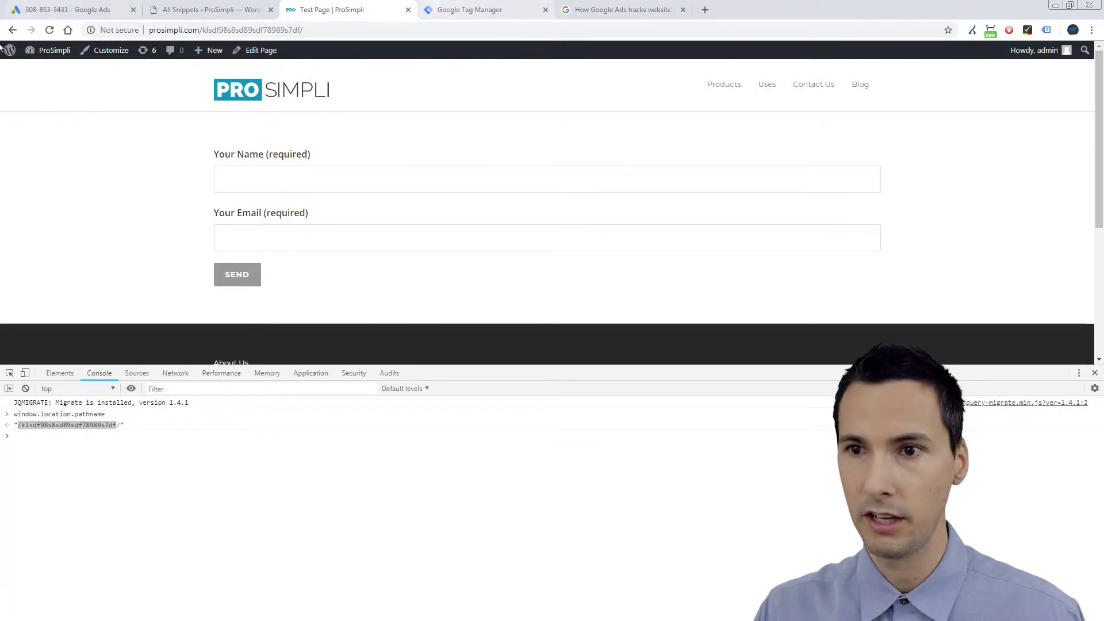
pyautogui.click(470, 10)
pyautogui.click(1005, 86)
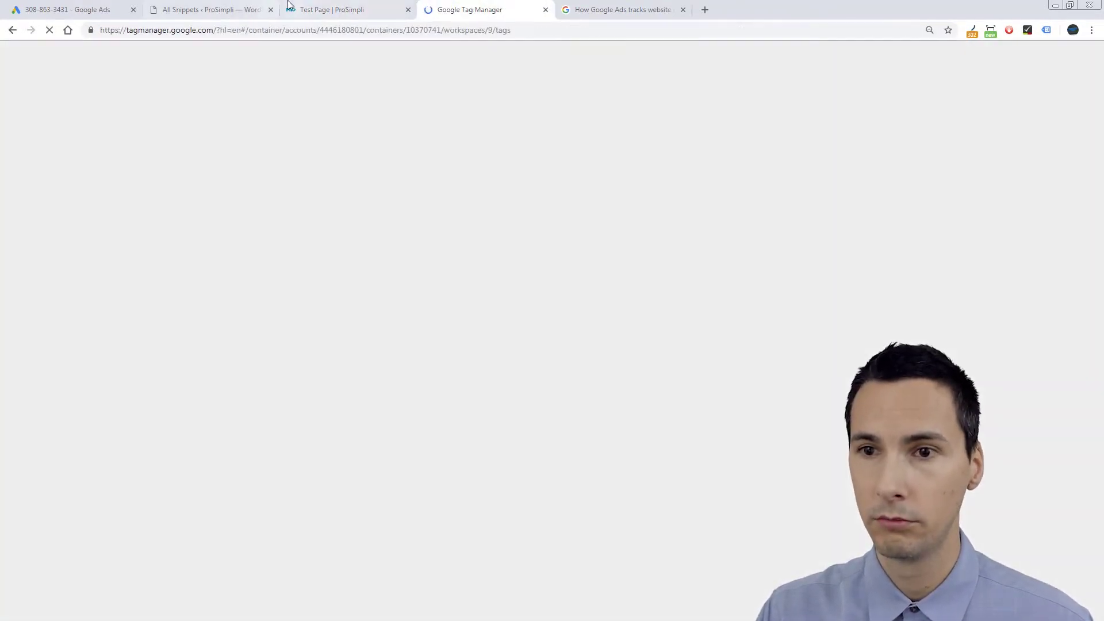
# Close DevTools and reload the test page so the preview debug pane loads.
pyautogui.click(289, 5)
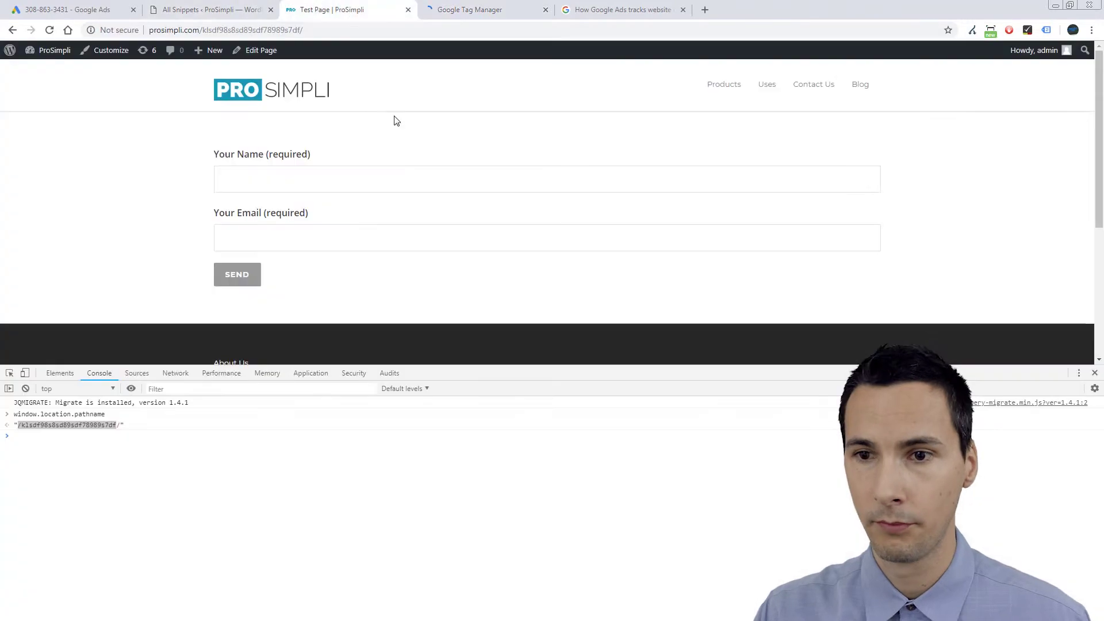
pyautogui.click(1095, 373)
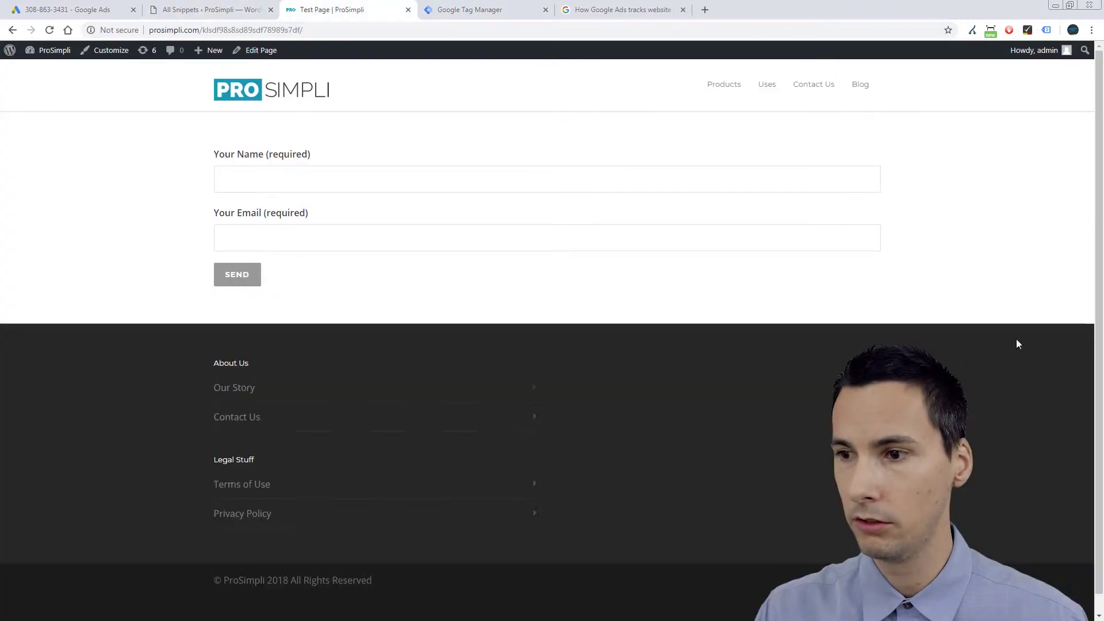
pyautogui.press('F5')
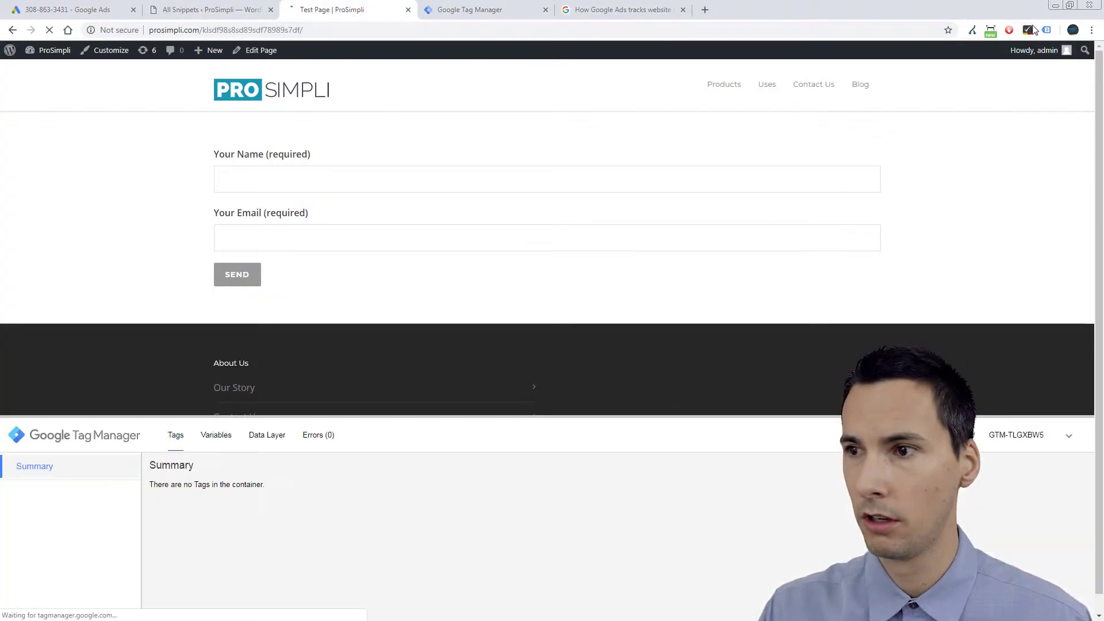
pyautogui.click(1046, 30)
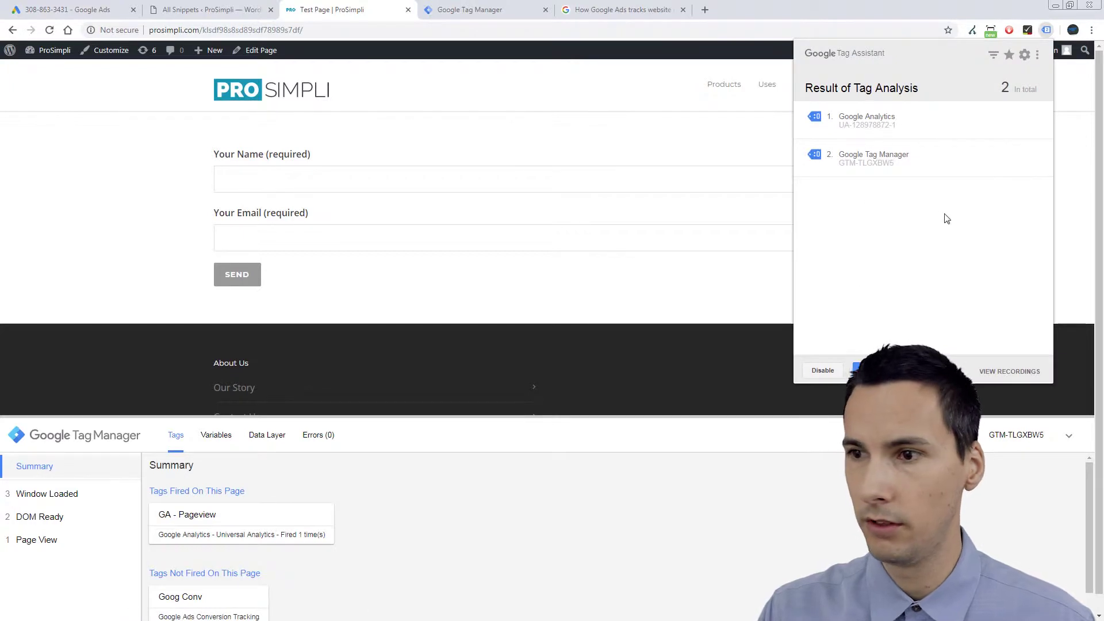
pyautogui.click(394, 177)
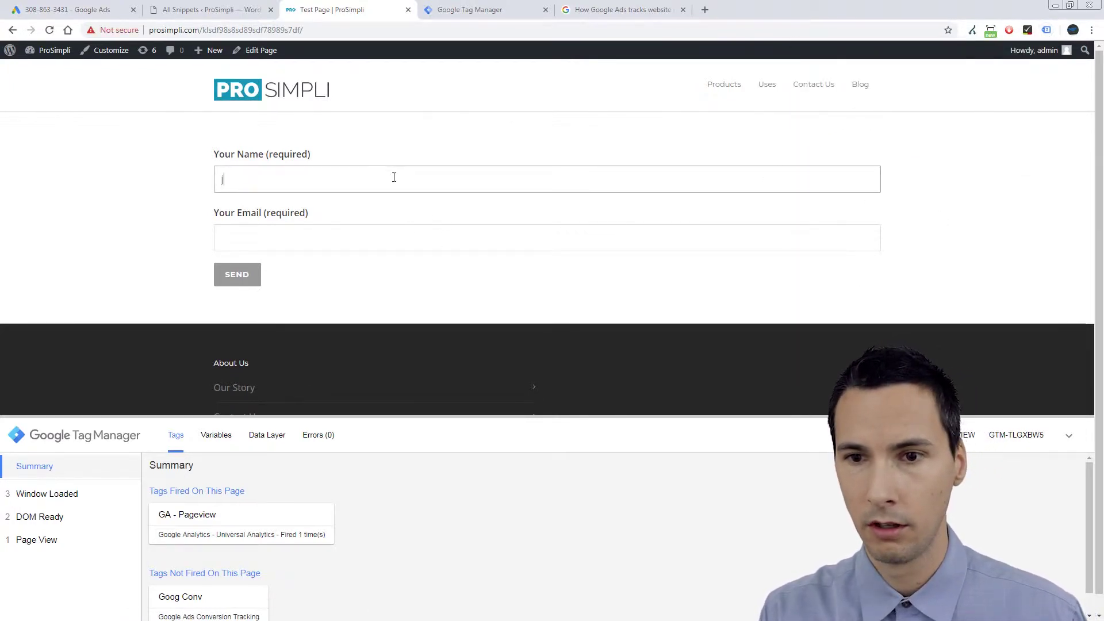
# Fill in a test name and partial email, send the form, and check the debug pane.
pyautogui.write('jarad')
pyautogui.press('Tab')
pyautogui.write('j@')
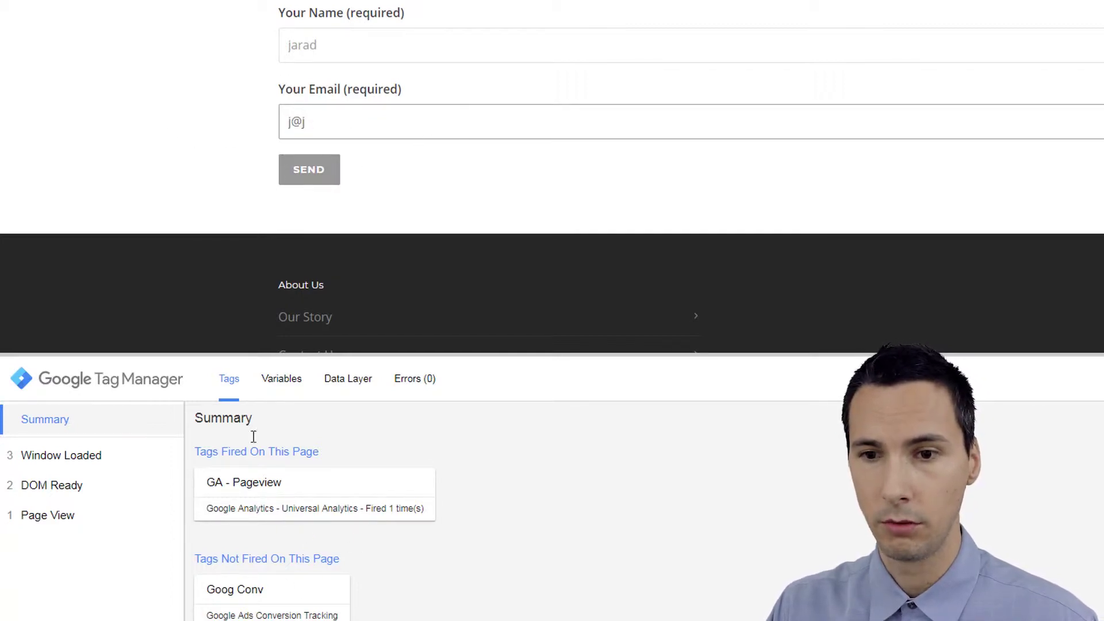
pyautogui.click(312, 170)
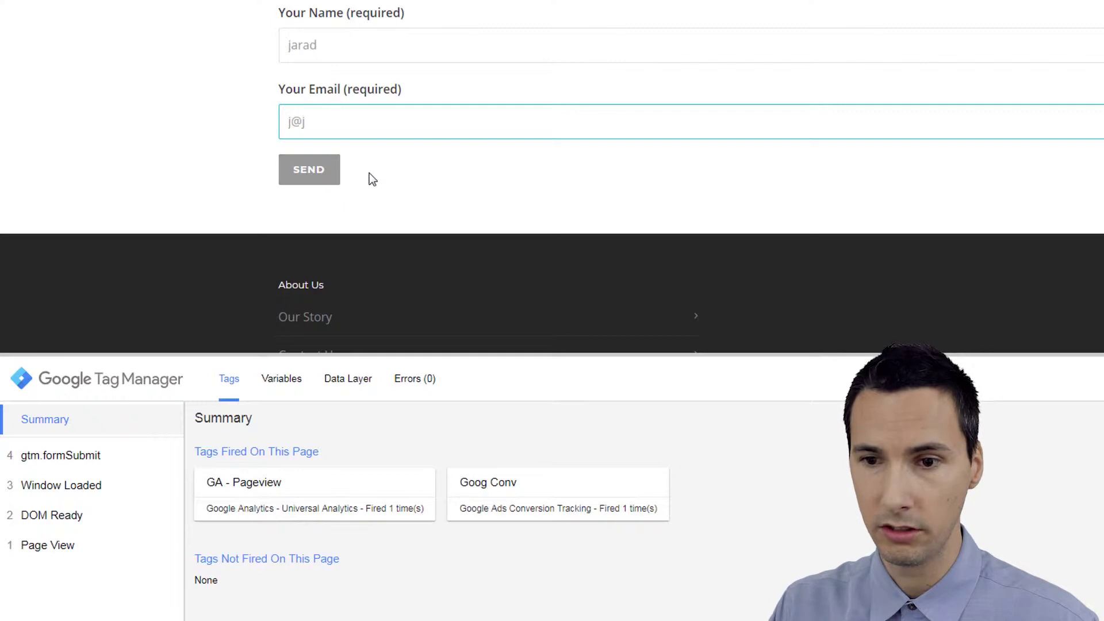
pyautogui.scroll(-1, 467, 173)
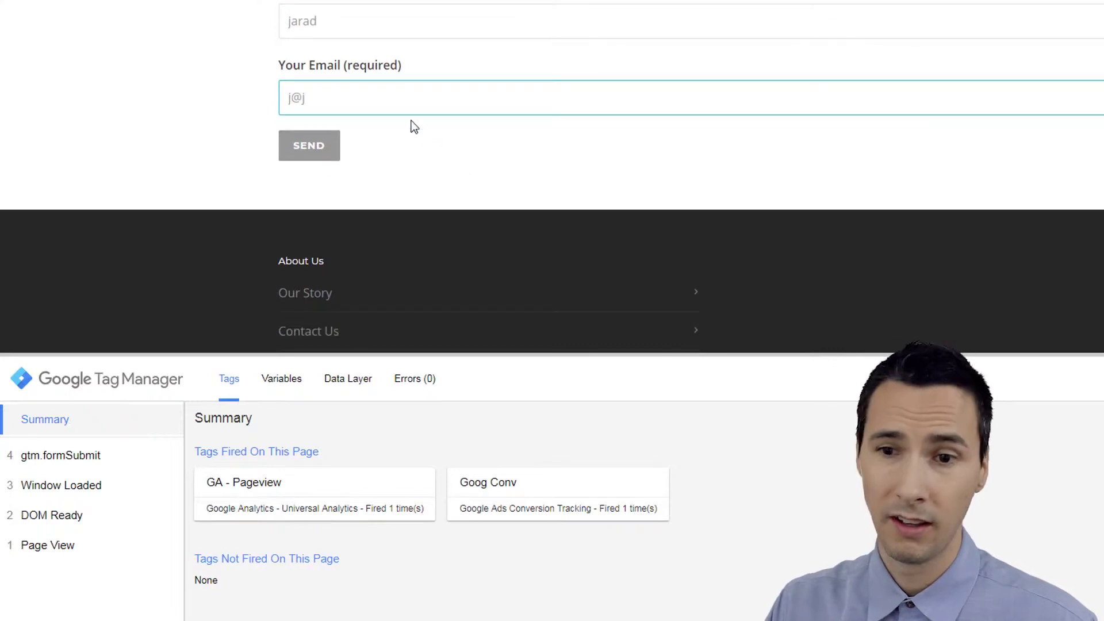
pyautogui.rightClick(360, 161)
# Inspect the form's response element showing 'One or more fields have an error', then close DevTools.
pyautogui.click(437, 334)
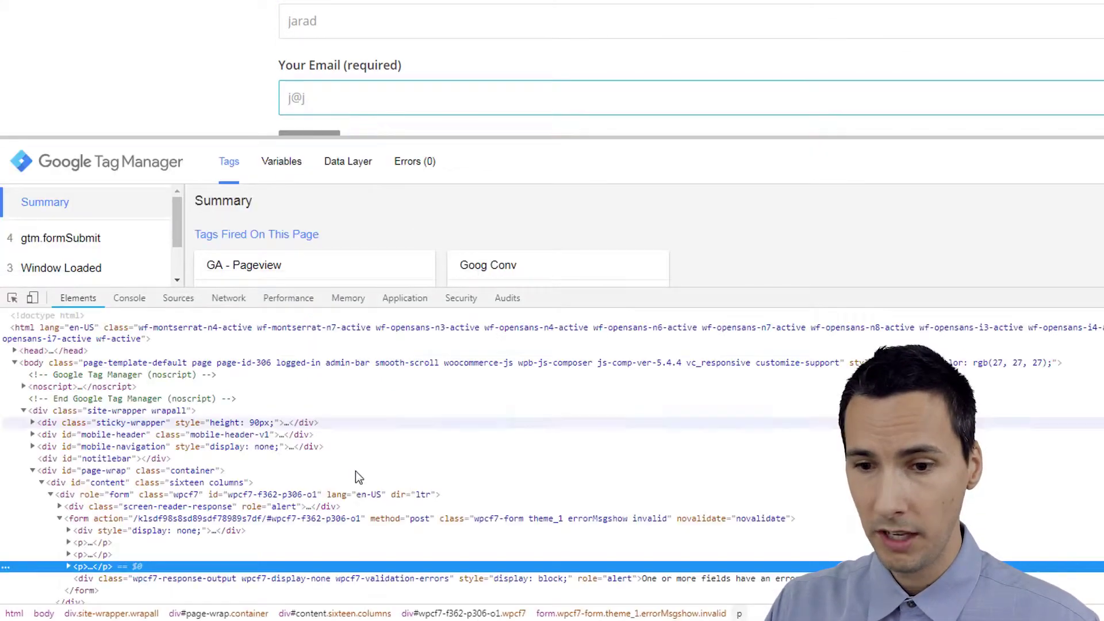
pyautogui.click(310, 579)
pyautogui.scroll(-3, 557, 459)
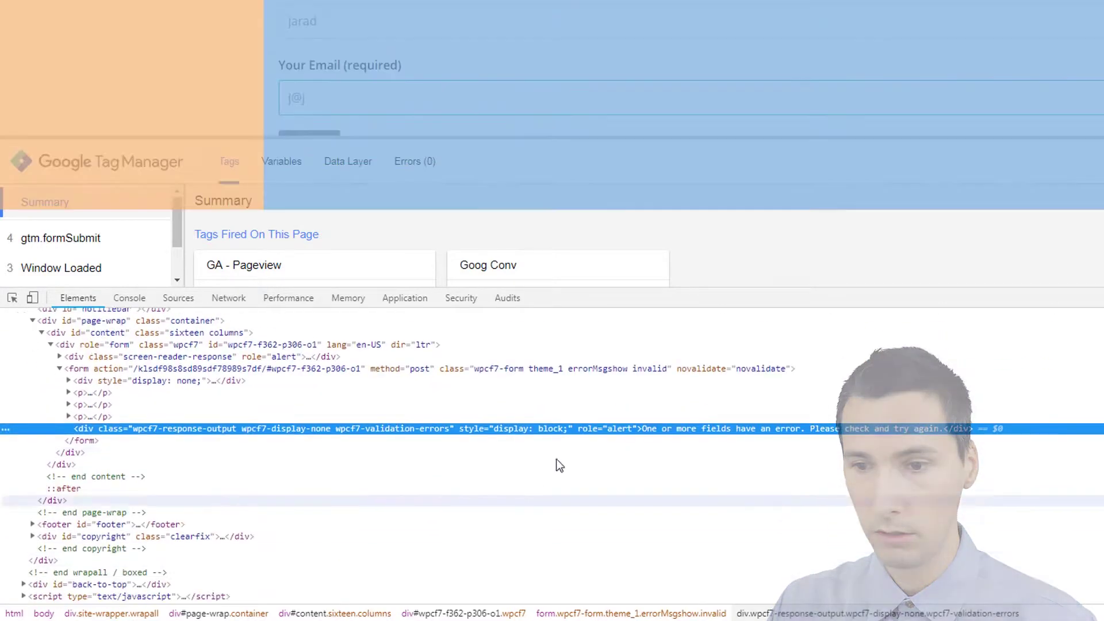
pyautogui.doubleClick(728, 432)
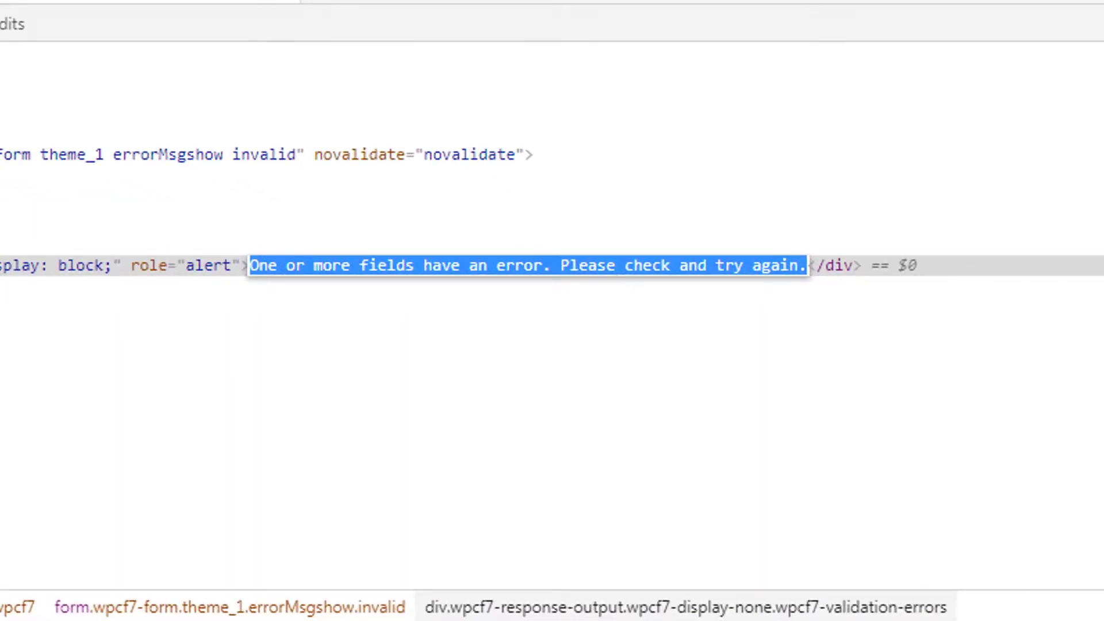
pyautogui.press('Escape')
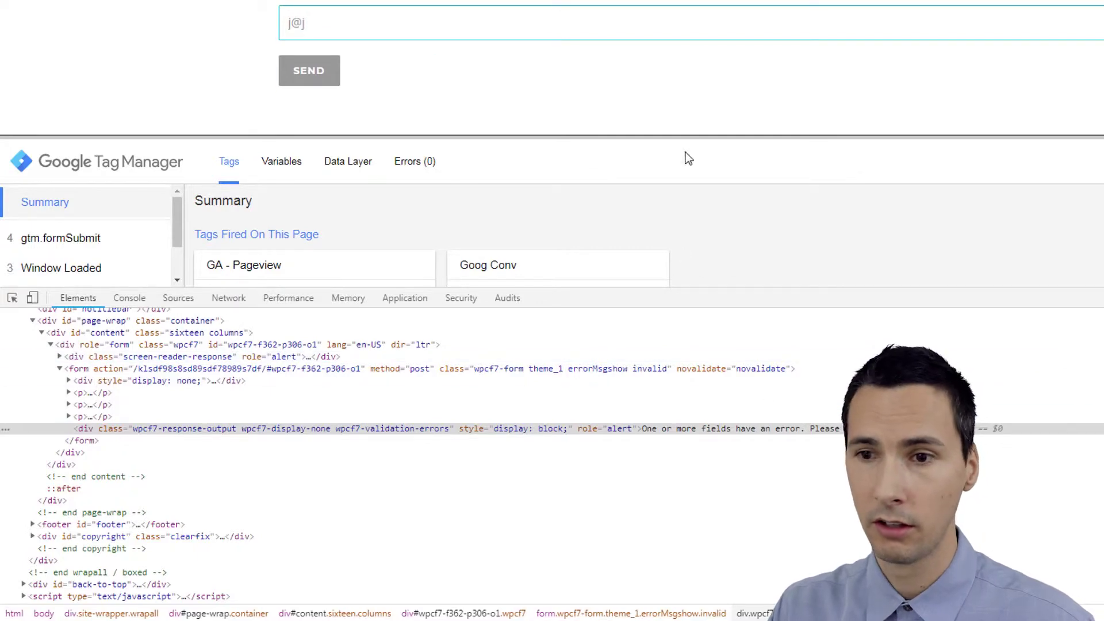
pyautogui.press('F12')
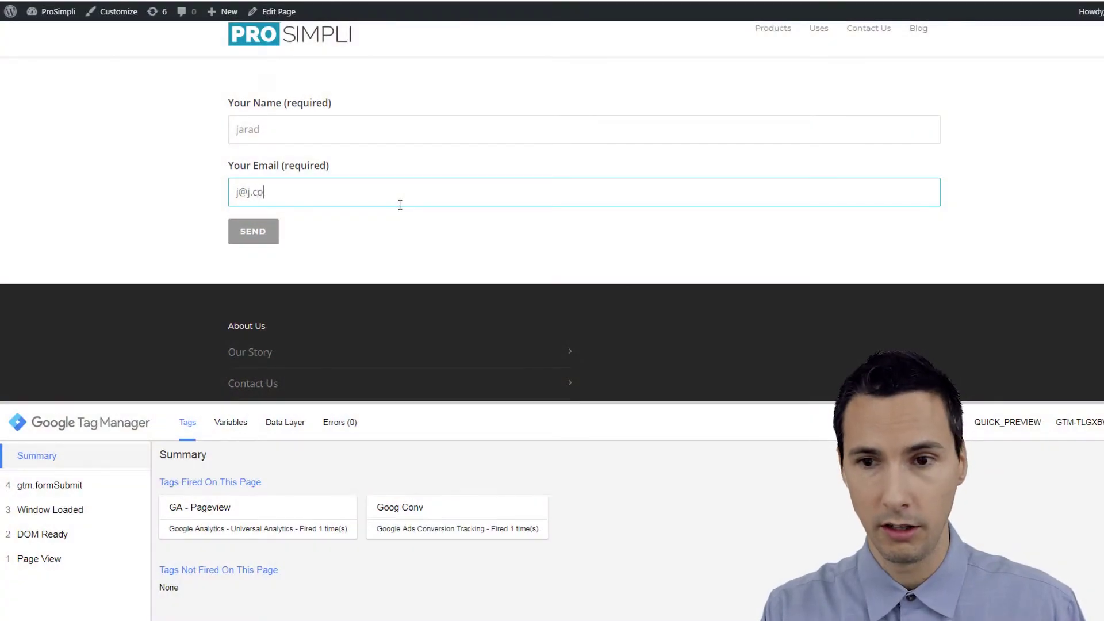
# Resubmit the contact form with a valid email and confirm Goog Conv has now fired twice.
pyautogui.click(271, 233)
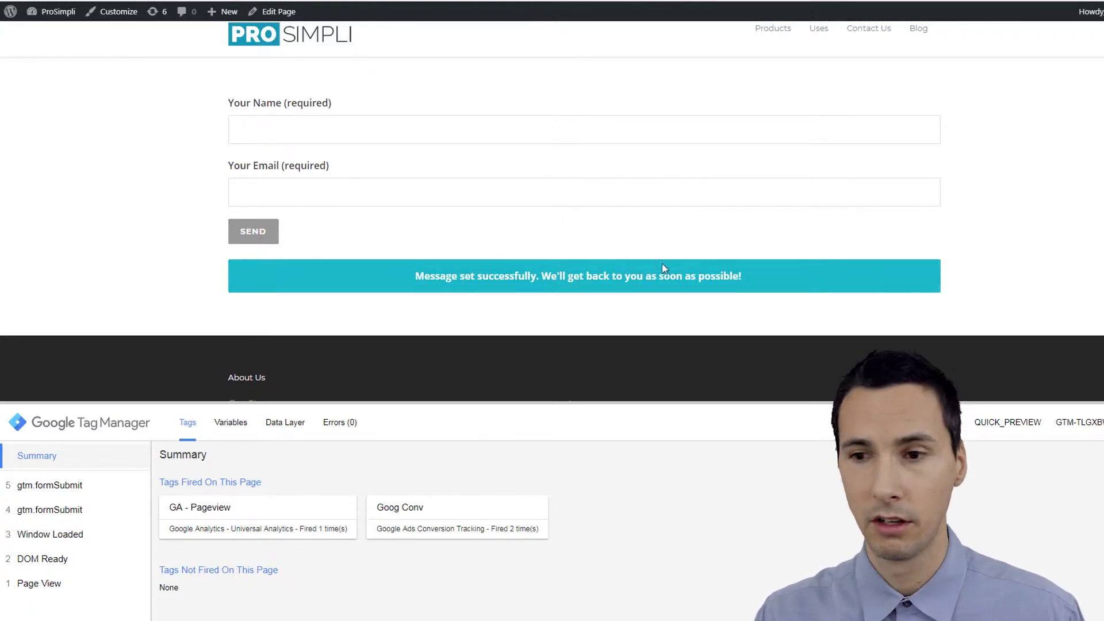
pyautogui.click(468, 194)
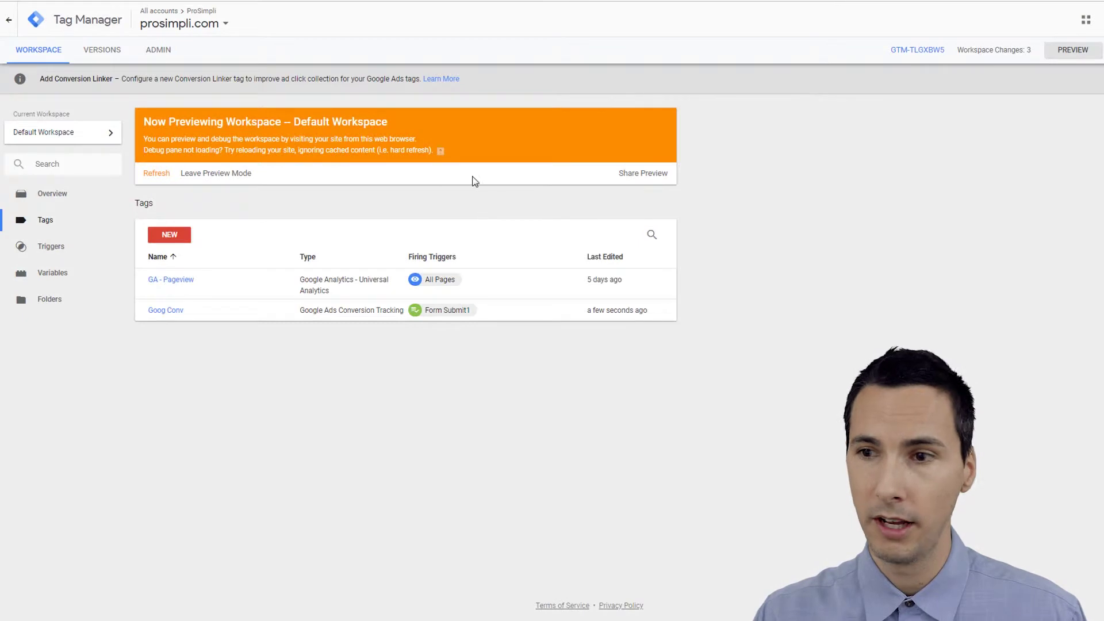
# Restart preview and start a new trigger of the Element Visibility type.
pyautogui.click(1066, 61)
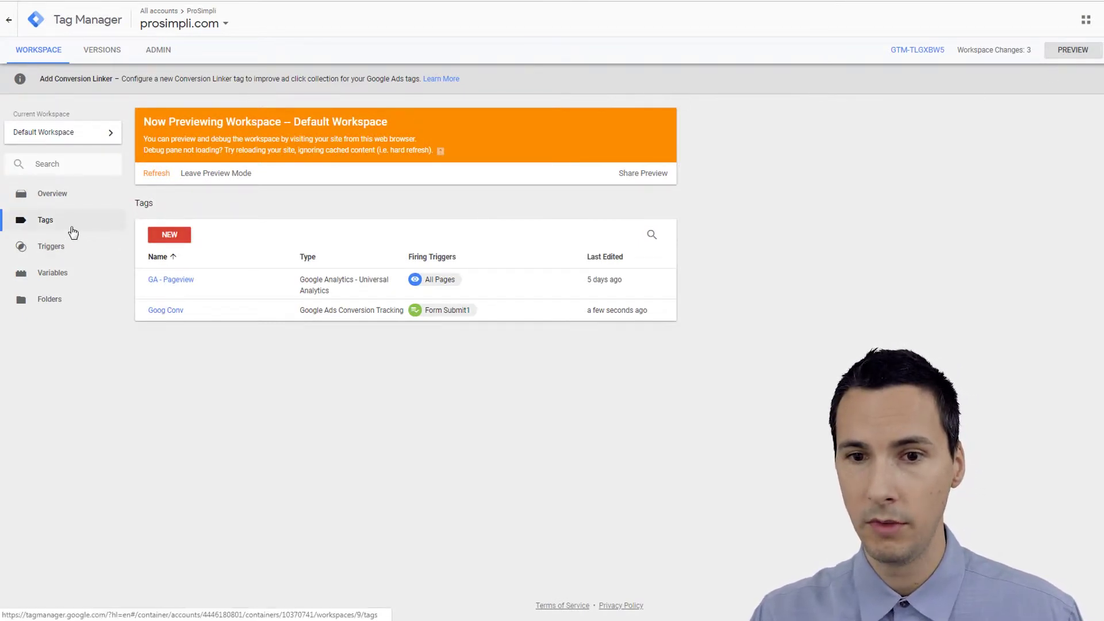
pyautogui.click(58, 250)
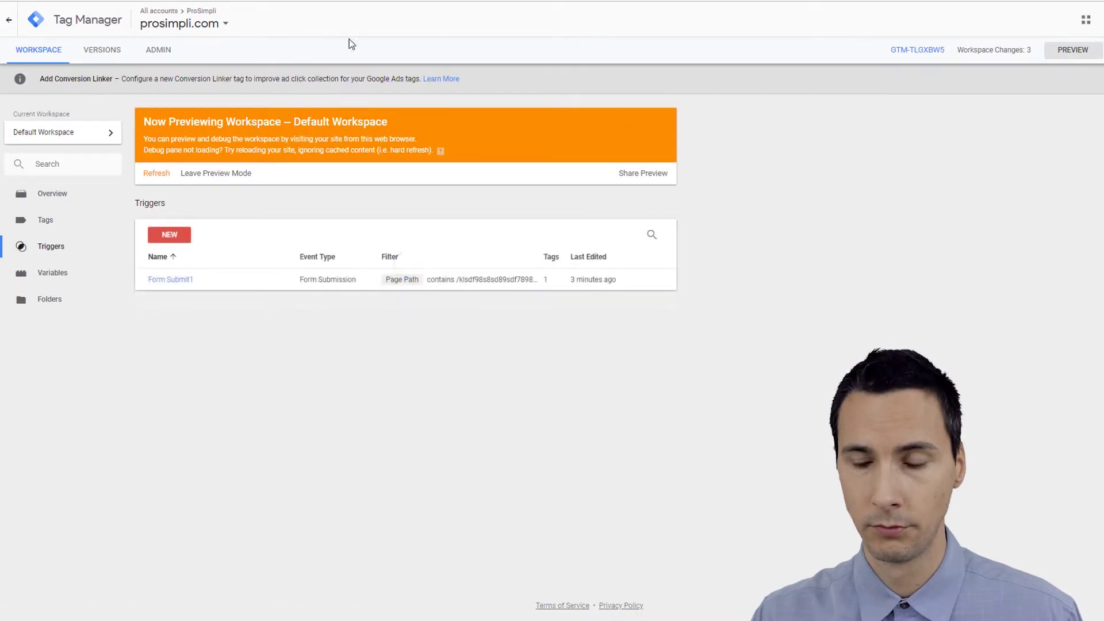
pyautogui.click(176, 244)
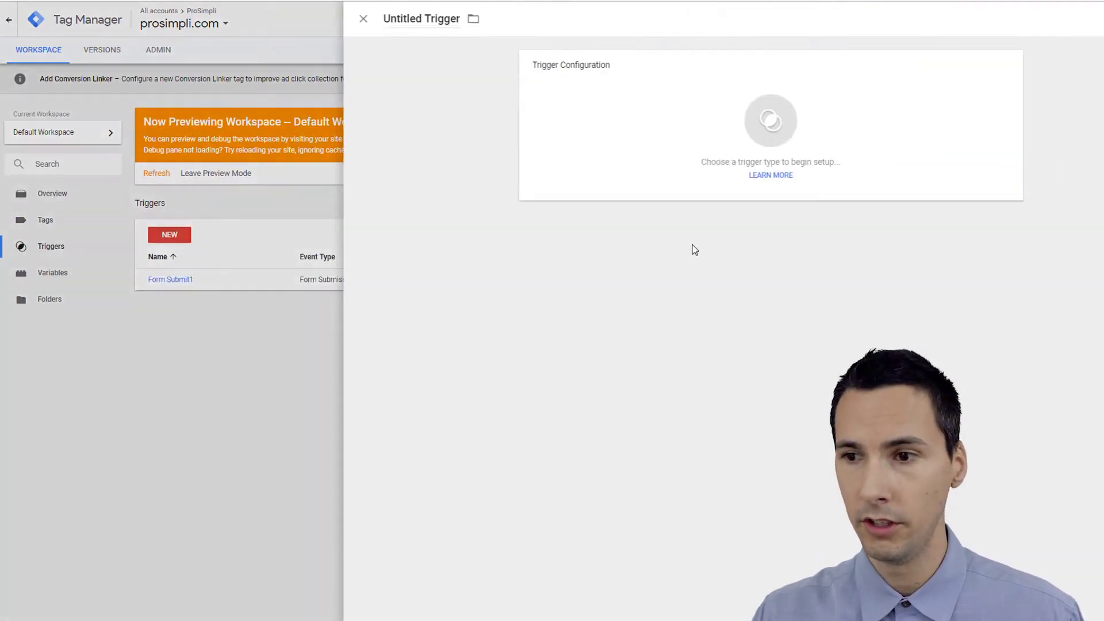
pyautogui.click(769, 111)
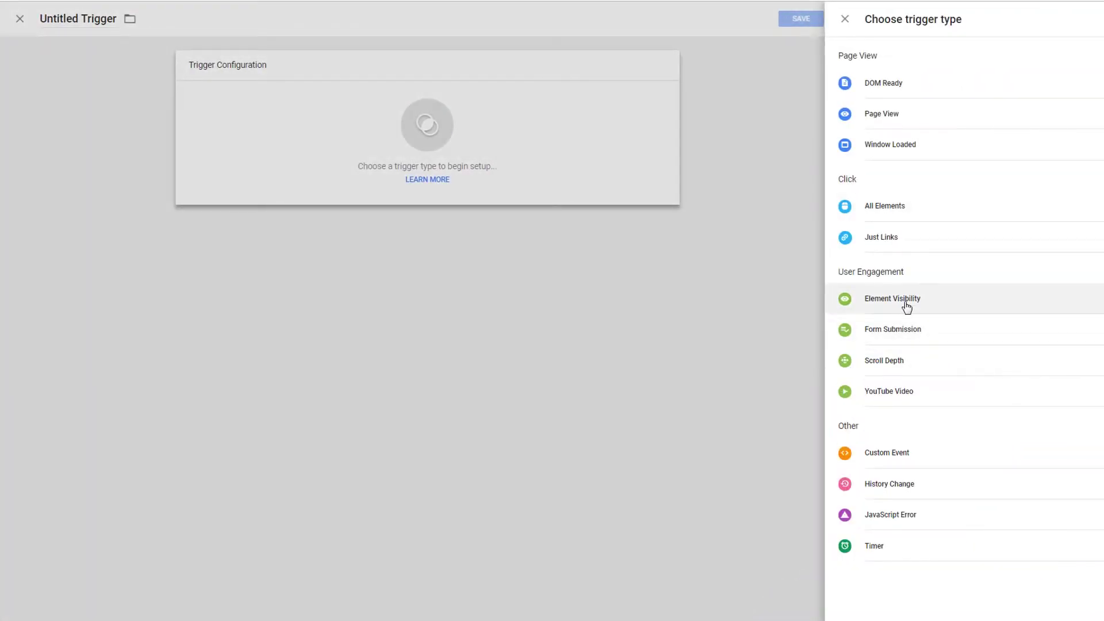
pyautogui.click(907, 304)
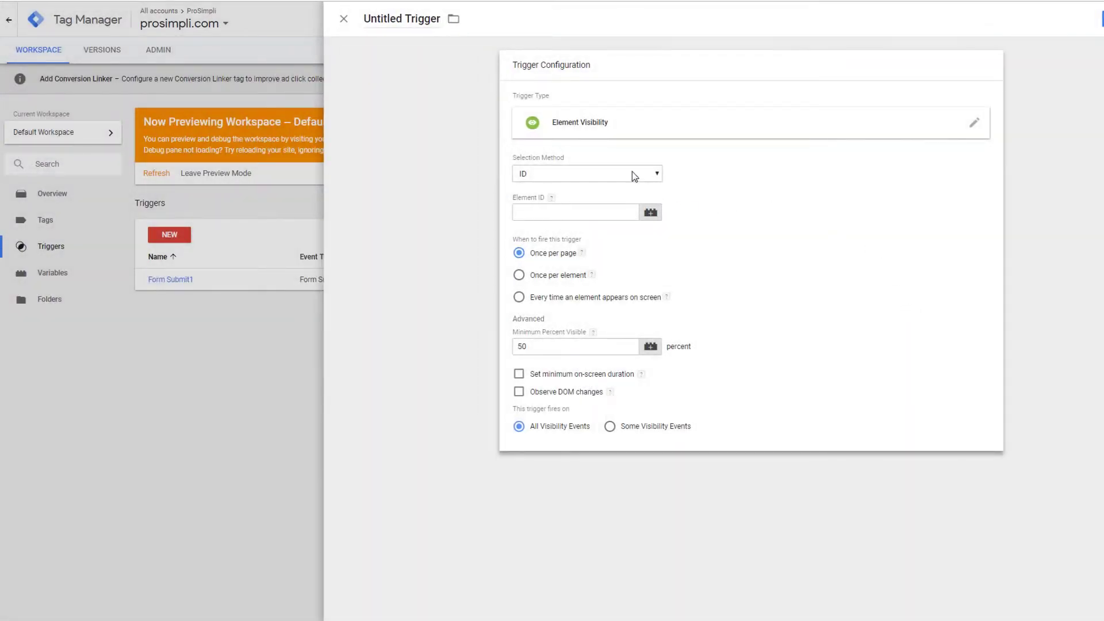
# Try the CSS Selector and ID selection methods, leaving ID selected.
pyautogui.click(633, 173)
pyautogui.click(547, 198)
pyautogui.click(543, 181)
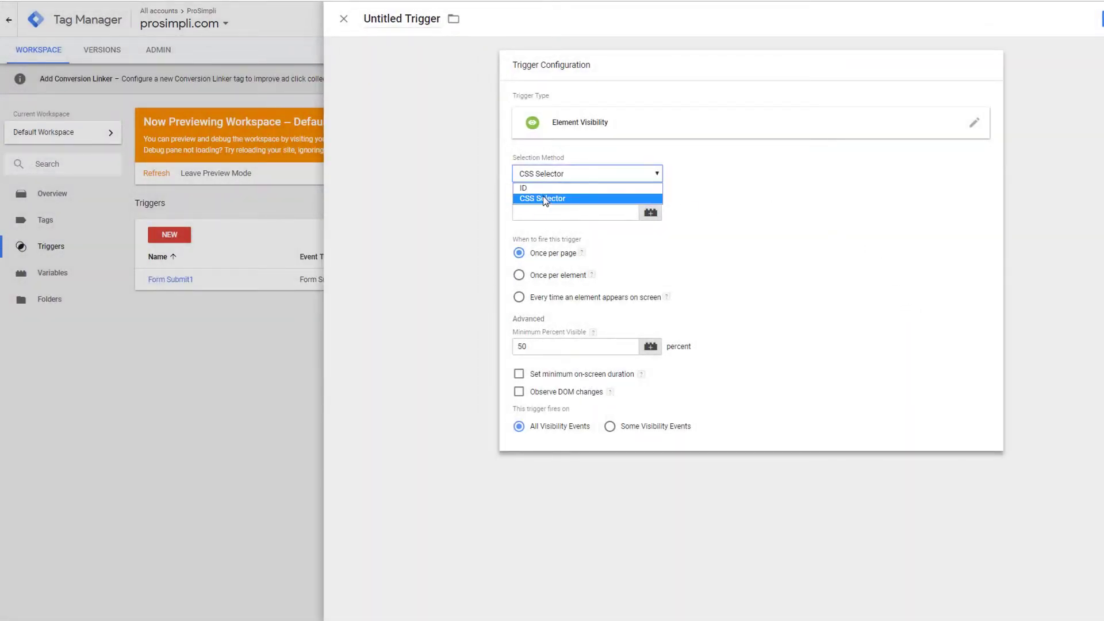
pyautogui.click(545, 188)
pyautogui.click(546, 177)
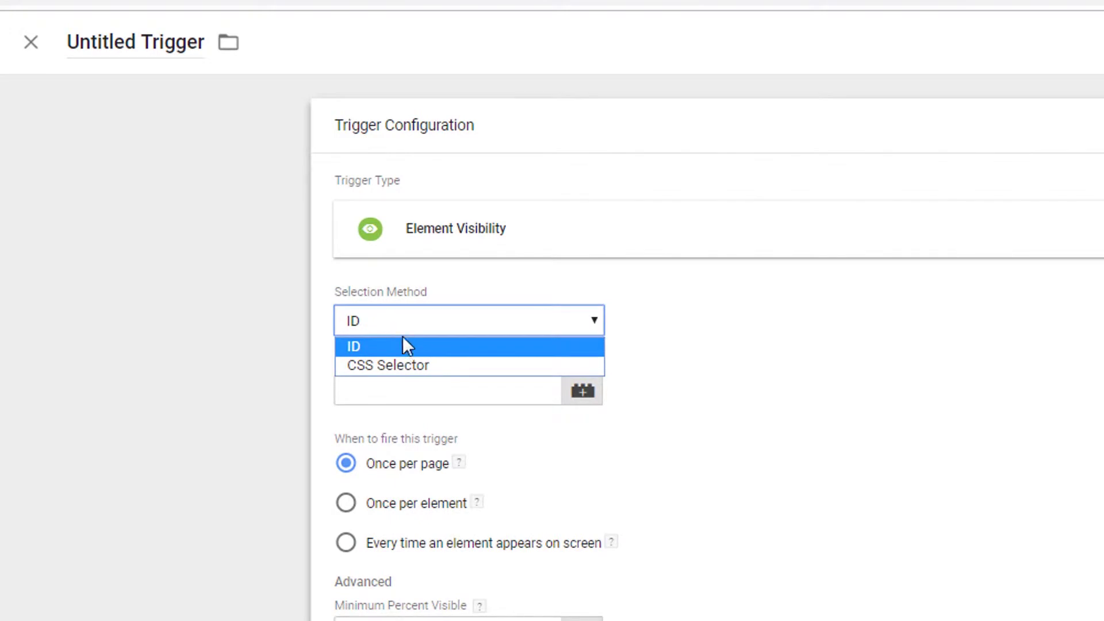
pyautogui.click(399, 331)
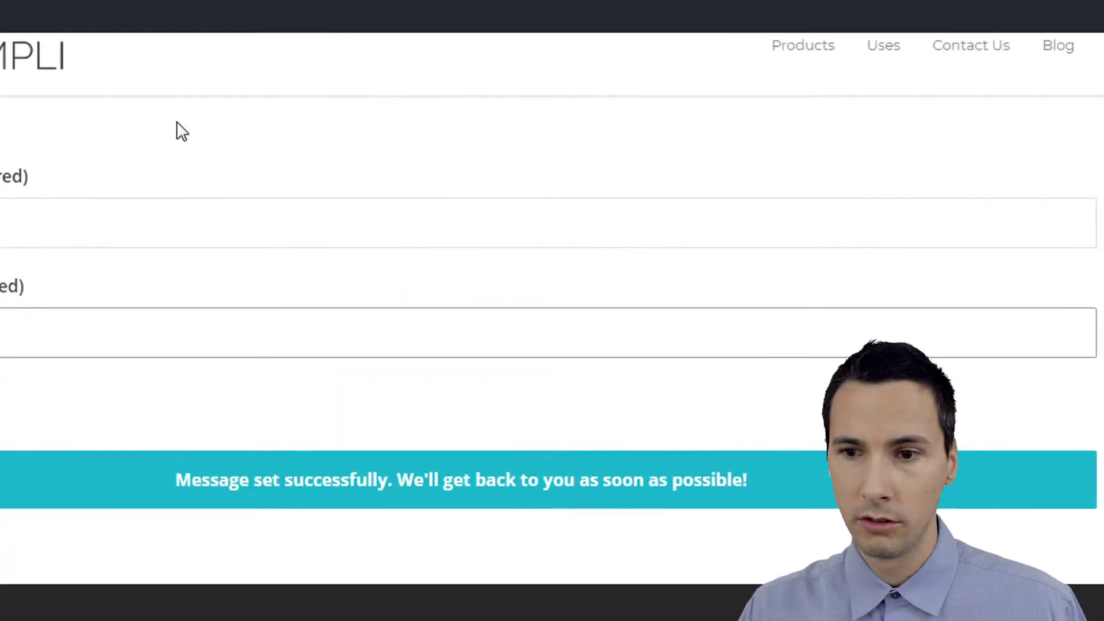
# Inspect the success banner in DevTools, examining its div's class value and message text.
pyautogui.rightClick(453, 198)
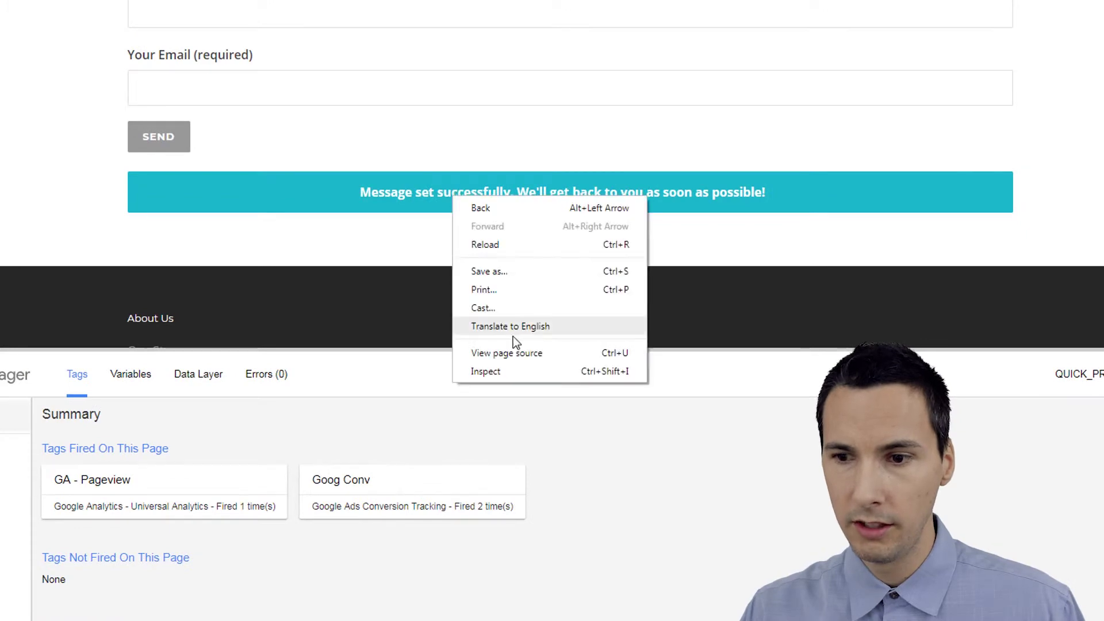
pyautogui.click(514, 371)
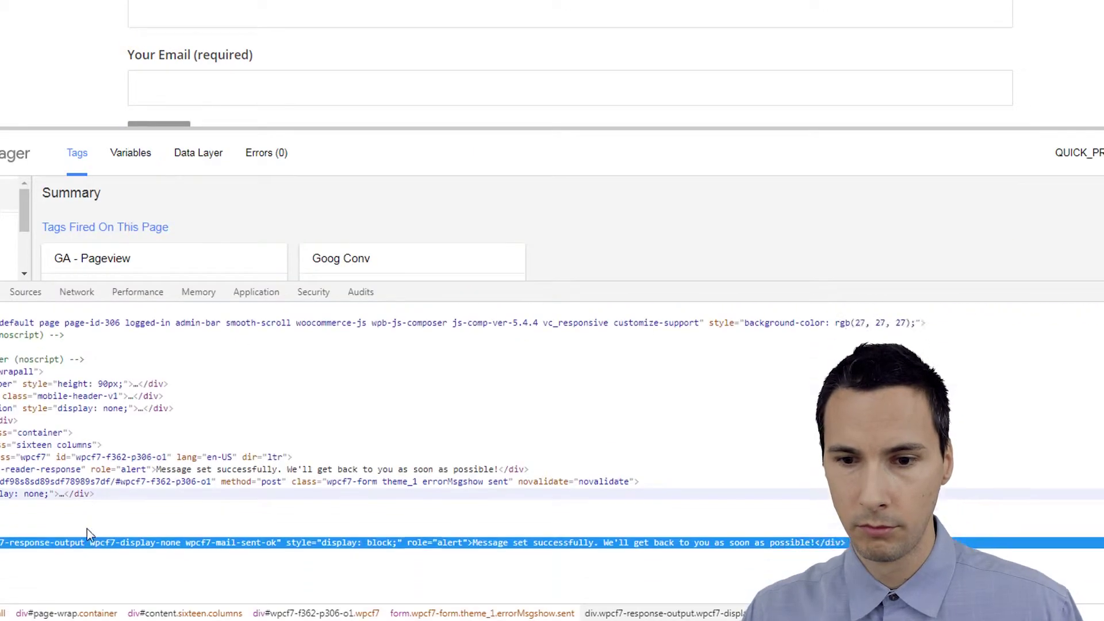
pyautogui.scroll(-4, 88, 529)
pyautogui.scroll(2, 115, 478)
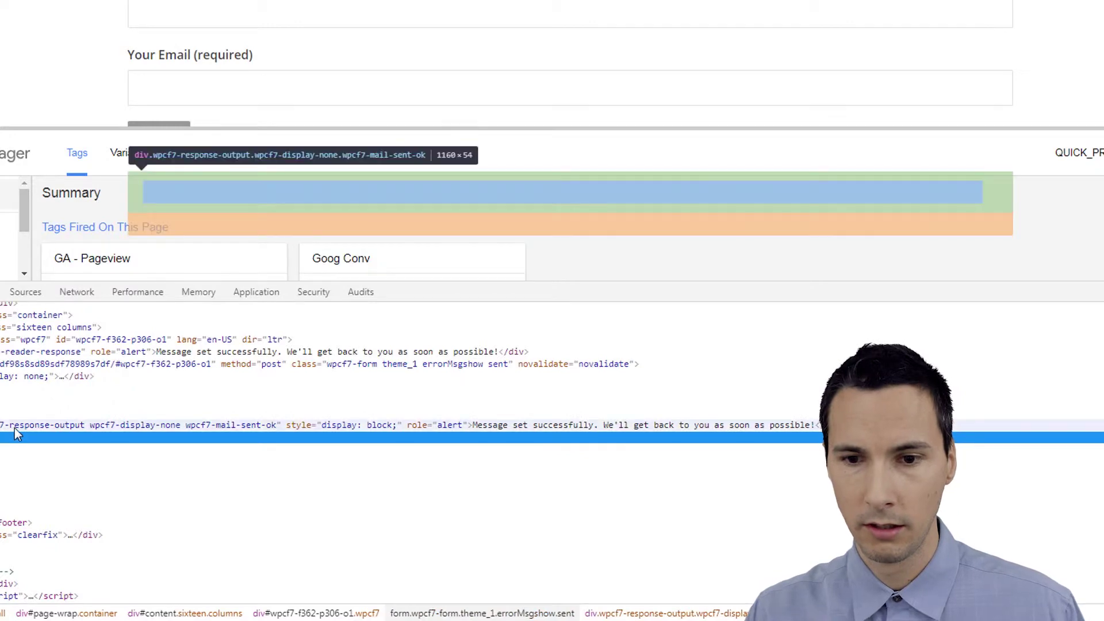
pyautogui.doubleClick(15, 428)
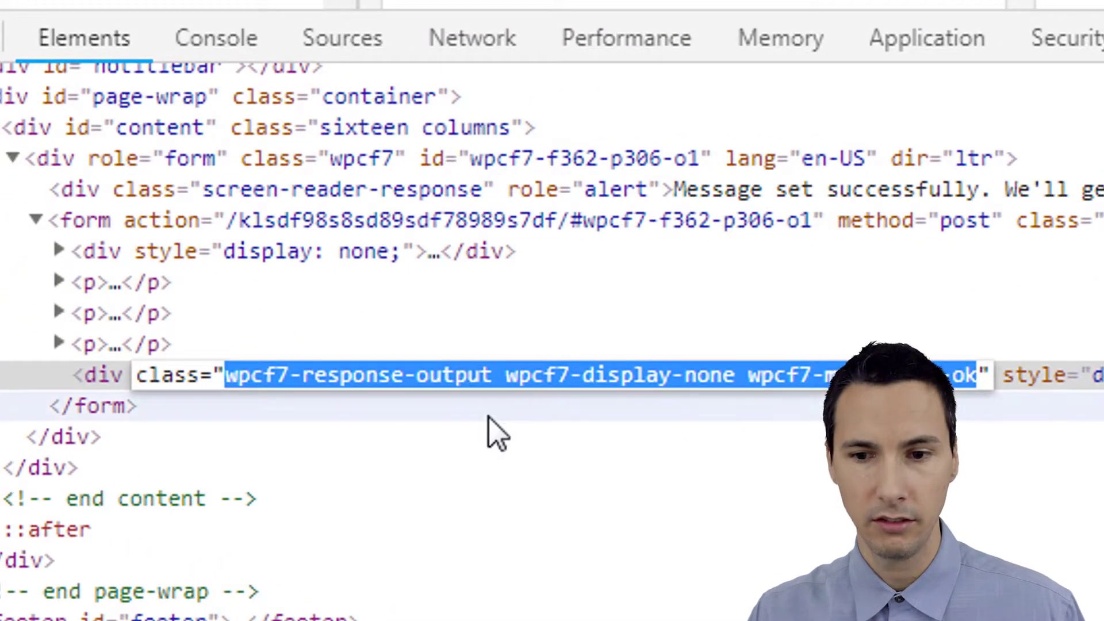
pyautogui.click(489, 416)
pyautogui.click(636, 382)
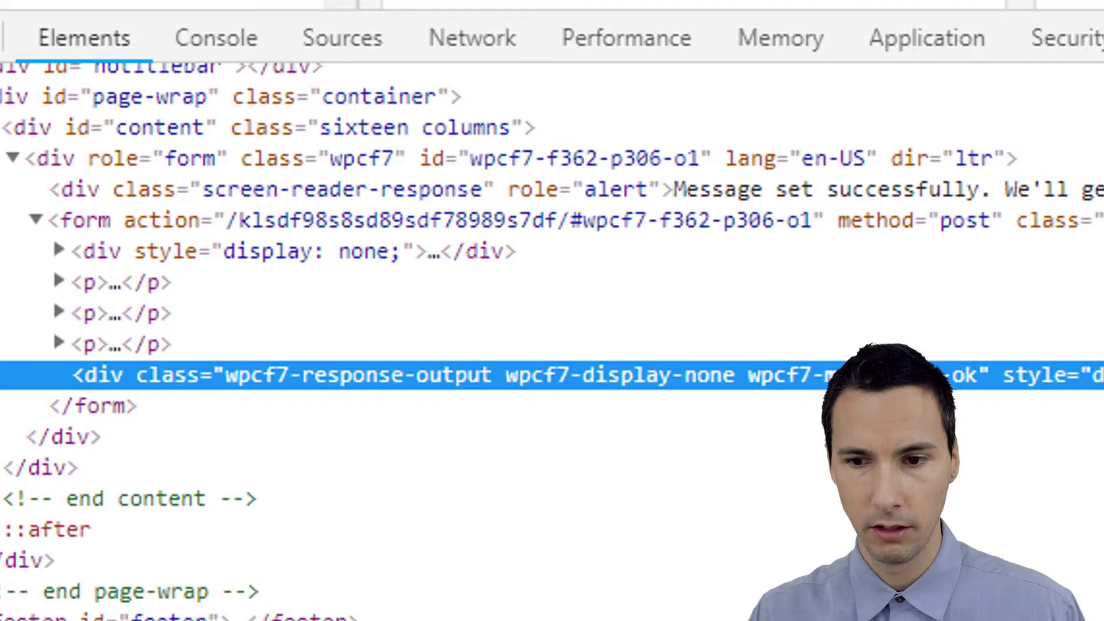
pyautogui.doubleClick(575, 396)
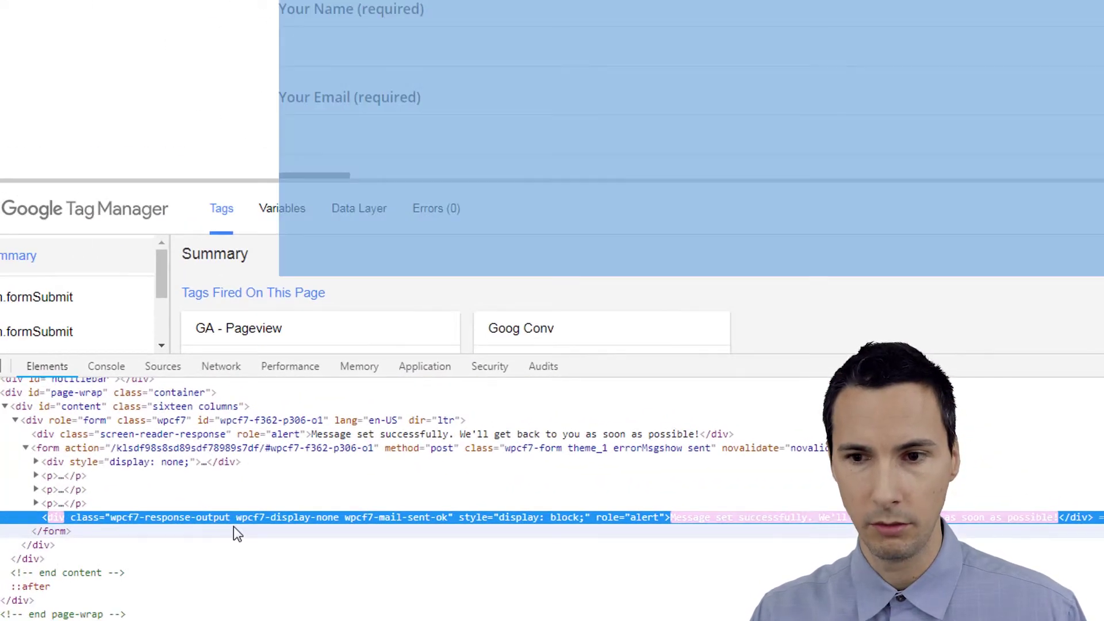
pyautogui.click(234, 526)
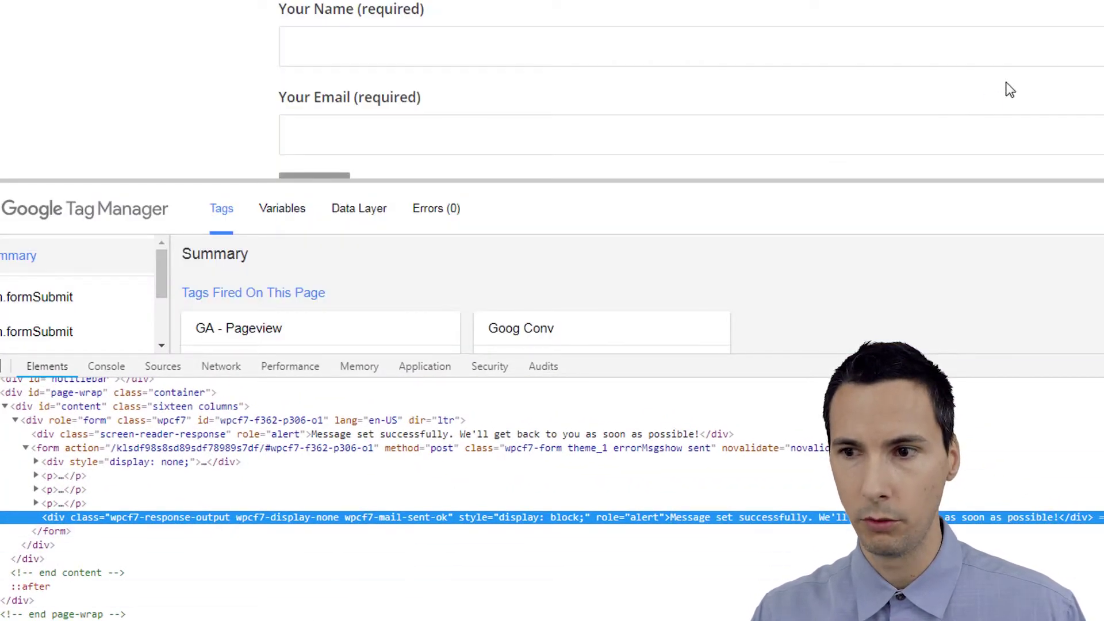
# Copy the banner div's wpcf7-response-output class name from the Elements panel.
pyautogui.scroll(-2, 1011, 90)
pyautogui.scroll(-2, 779, 94)
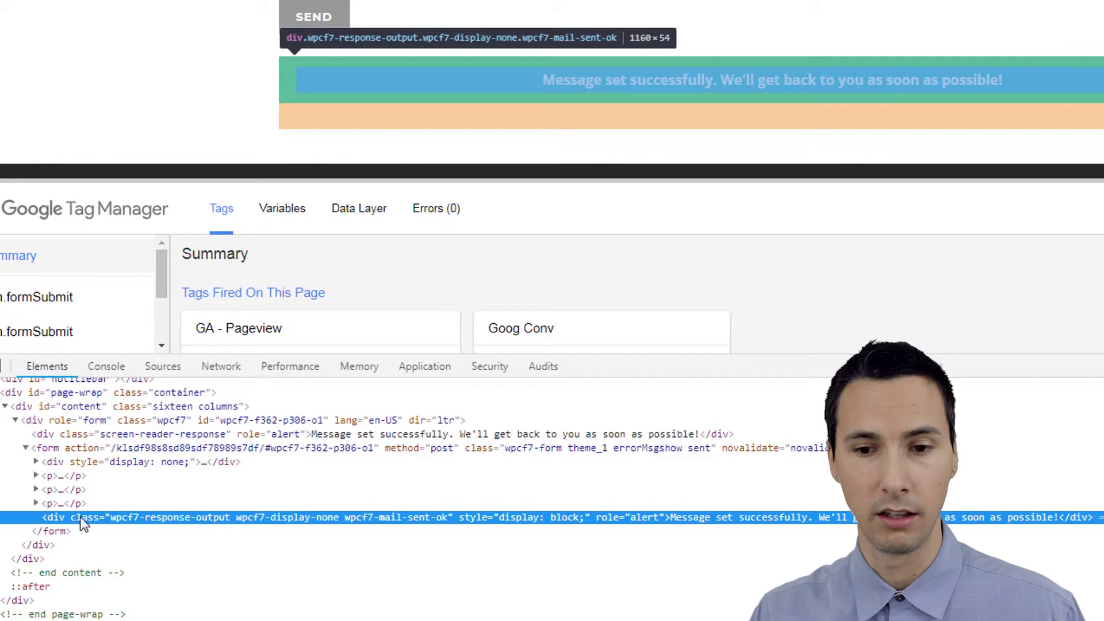
pyautogui.doubleClick(212, 519)
pyautogui.moveTo(230, 519); pyautogui.dragTo(149, 518)
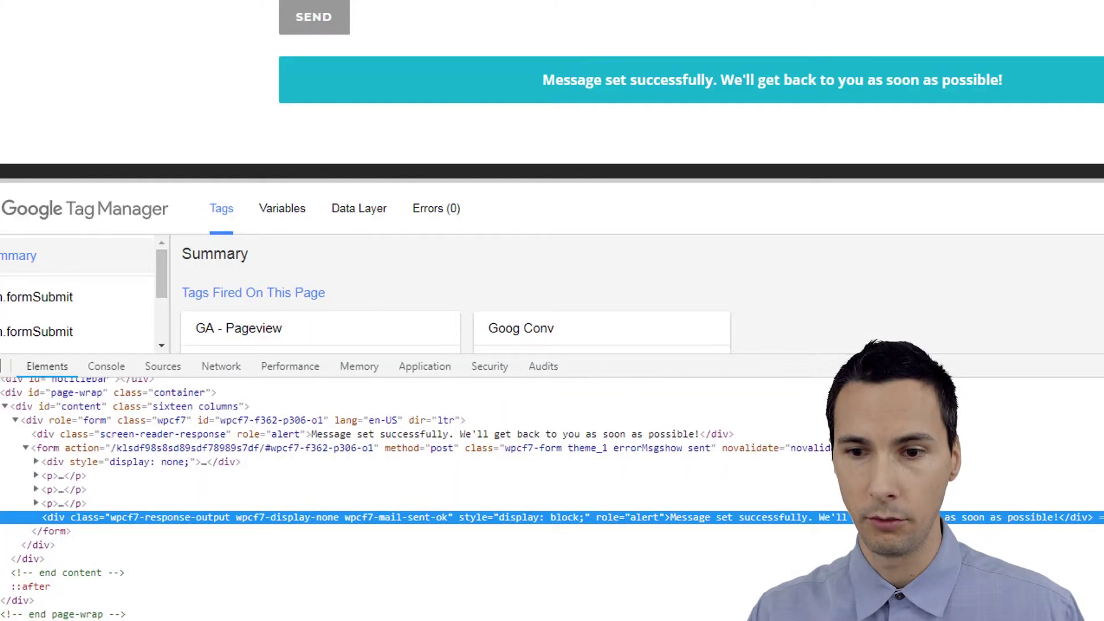
pyautogui.click(306, 530)
pyautogui.click(323, 521)
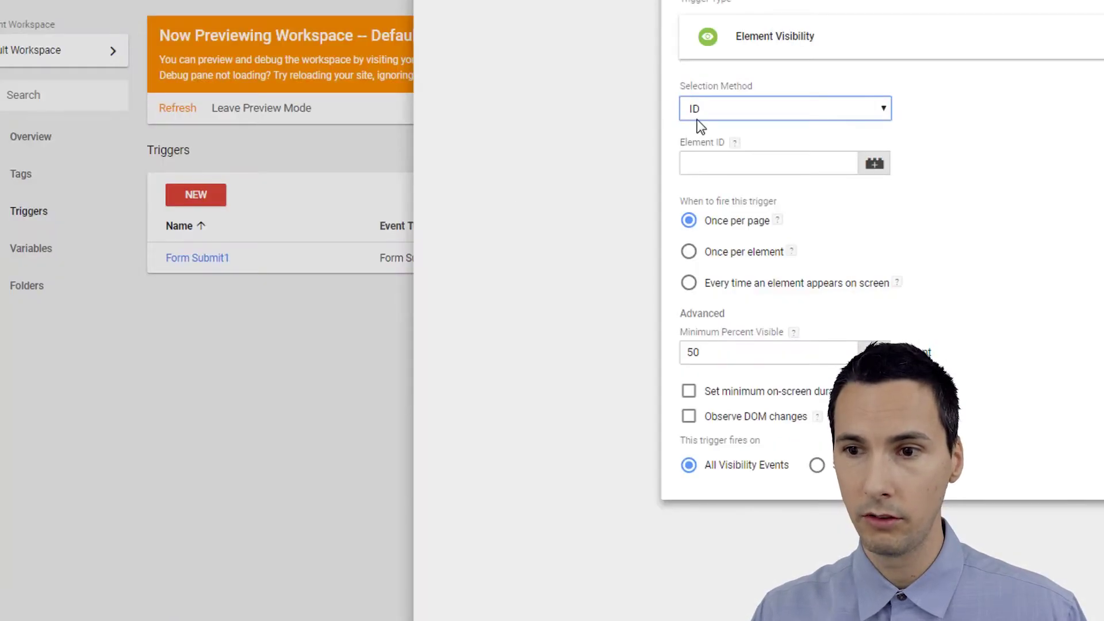
pyautogui.click(704, 115)
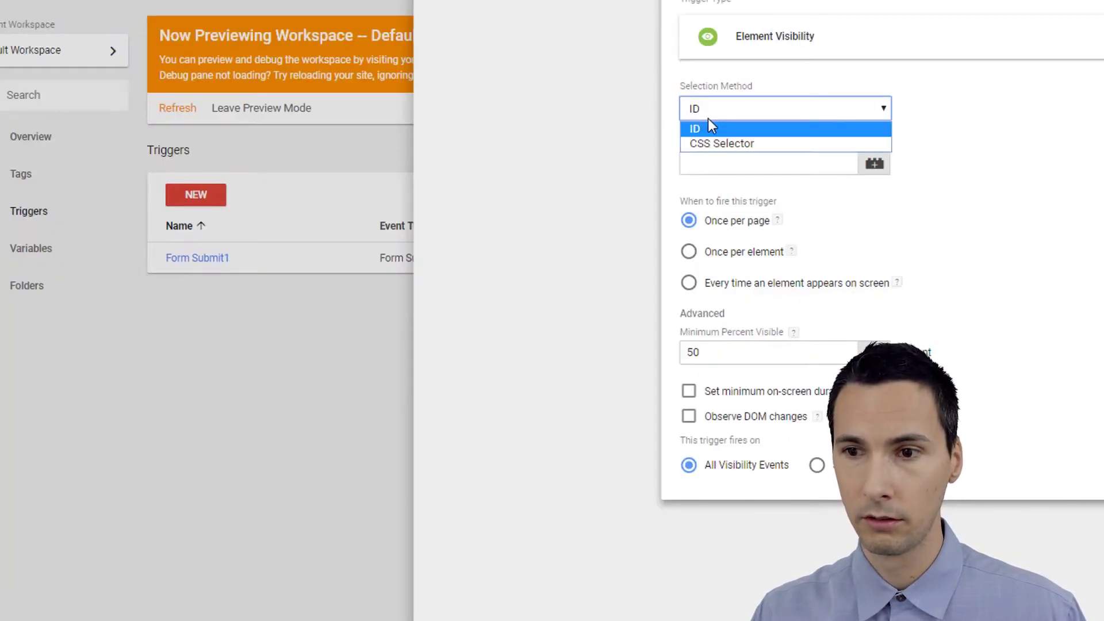
# Target CSS selector div.wpcf7-response-output, firing every time the element appears on screen.
pyautogui.click(711, 121)
pyautogui.click(726, 167)
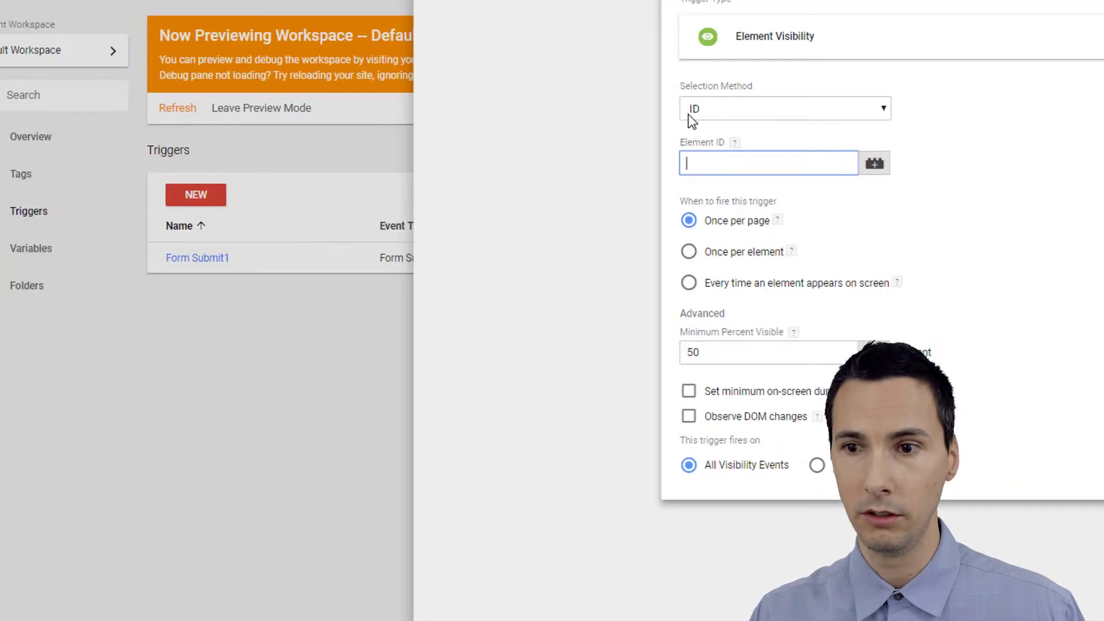
pyautogui.click(688, 115)
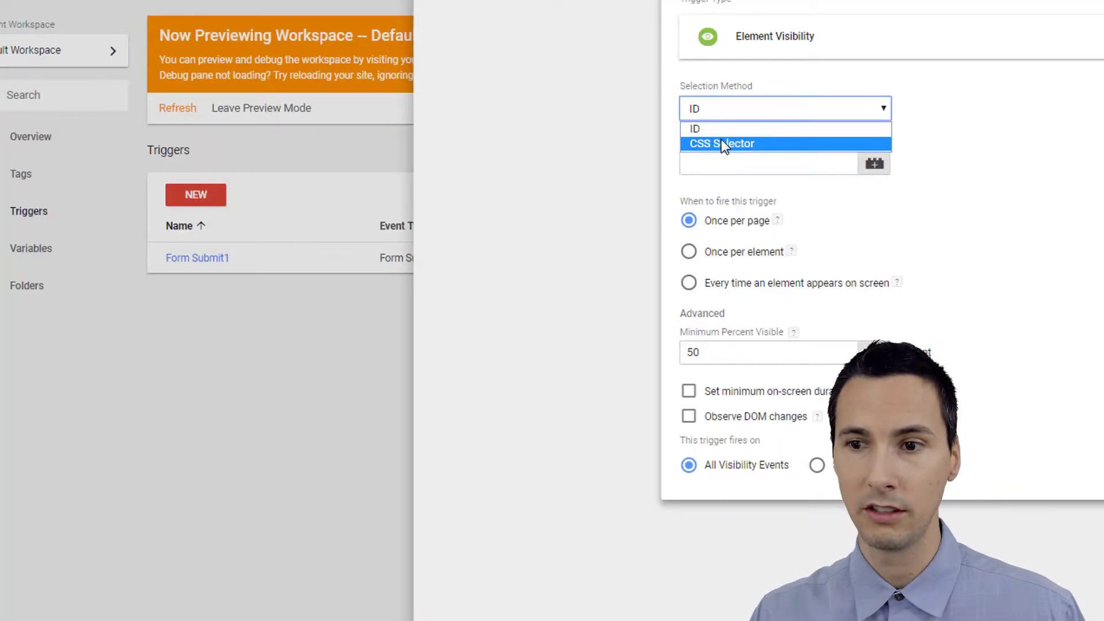
pyautogui.click(722, 139)
pyautogui.write('div.')
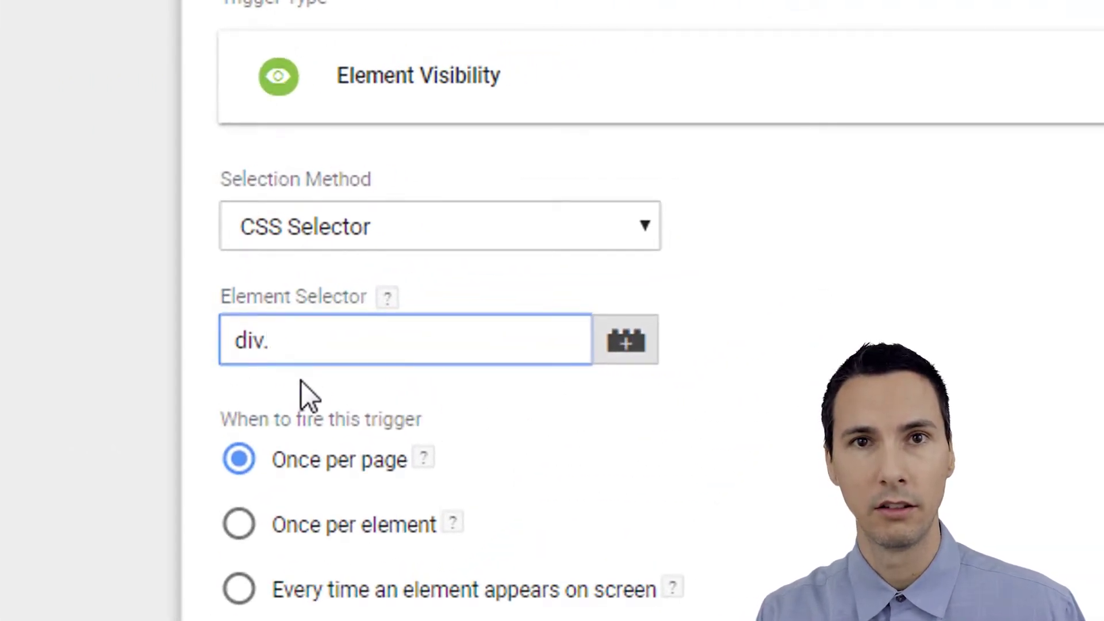
pyautogui.write('wpcf7-response-output')
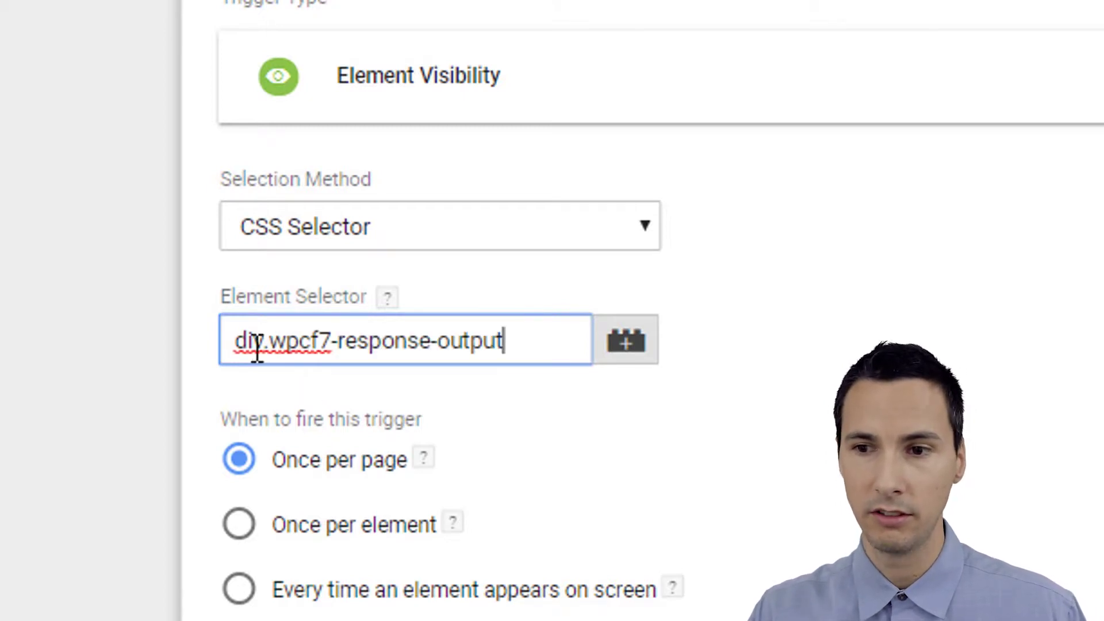
pyautogui.moveTo(508, 340); pyautogui.dragTo(269, 341)
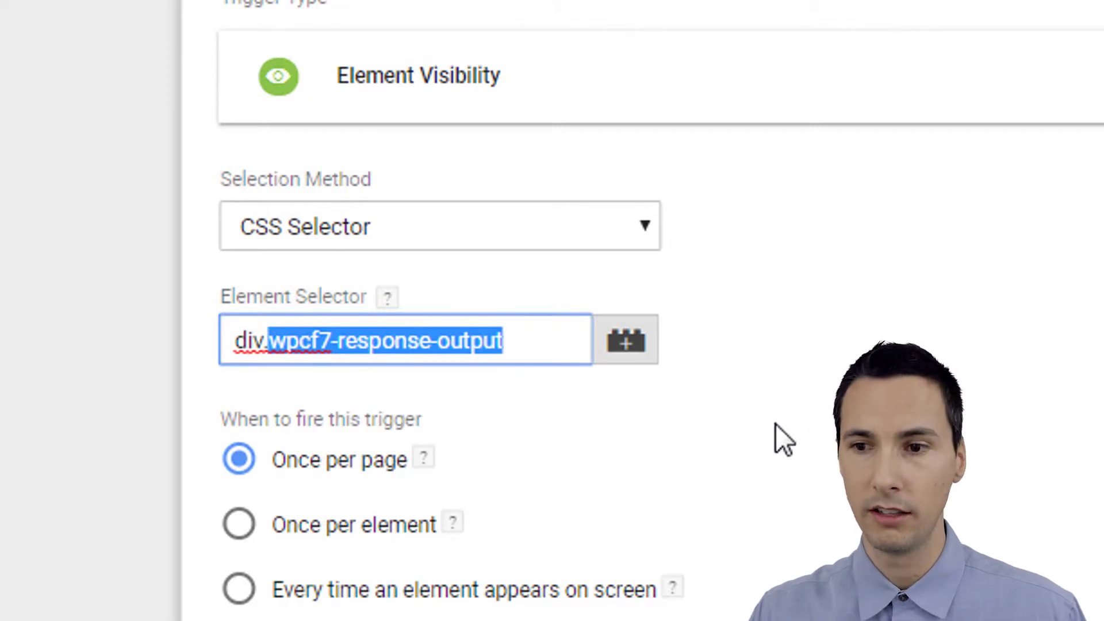
pyautogui.click(355, 610)
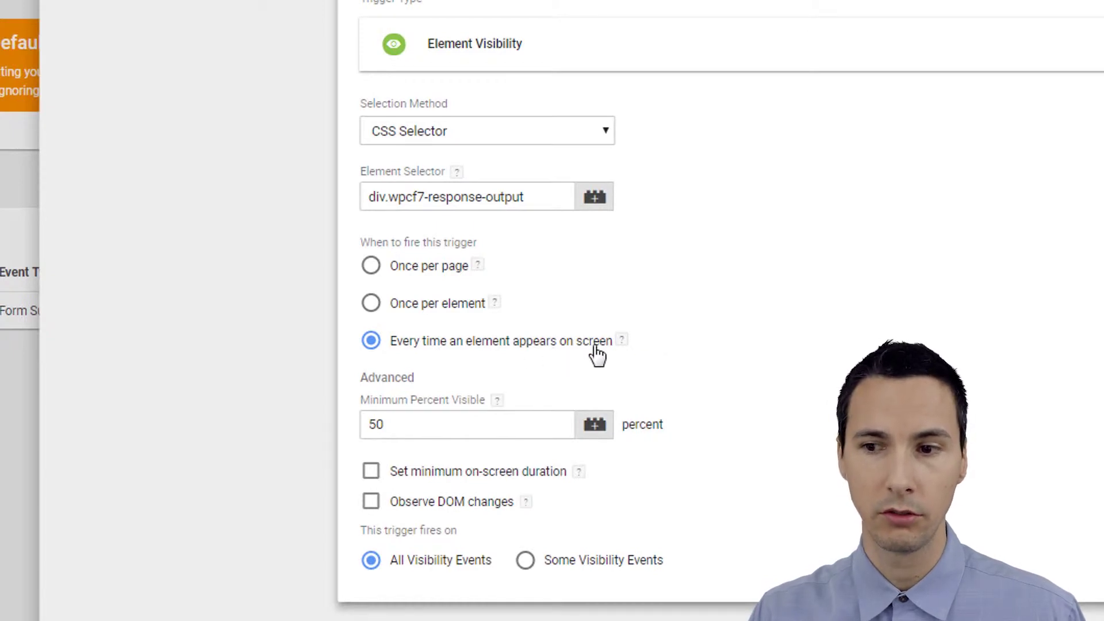
# Review the Minimum Percent Visible value and switch on Observe DOM changes.
pyautogui.click(520, 424)
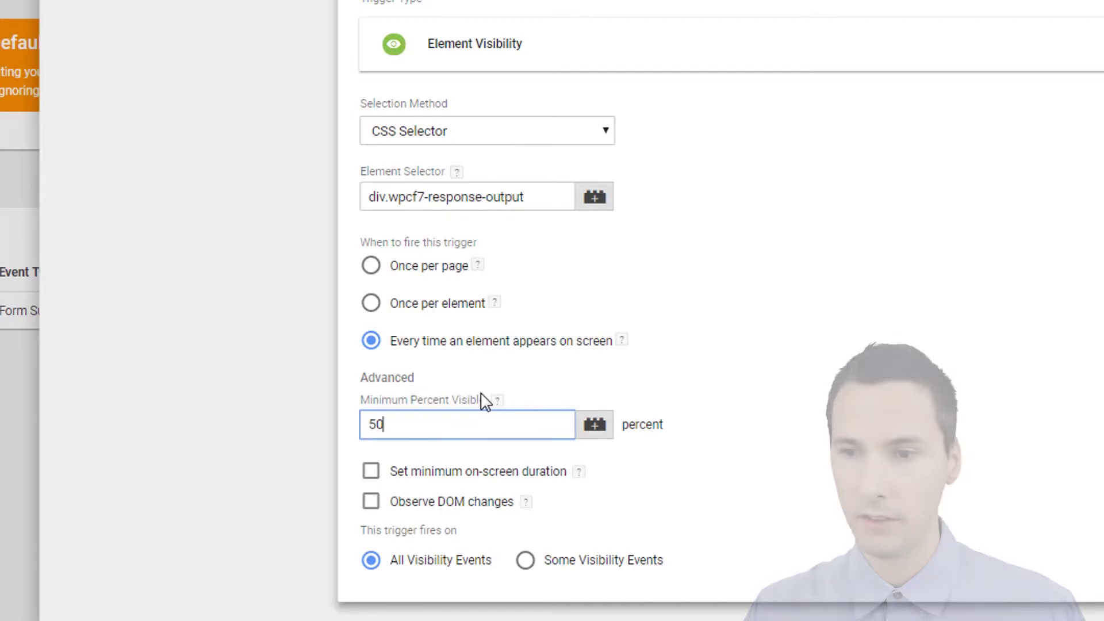
pyautogui.moveTo(495, 403)
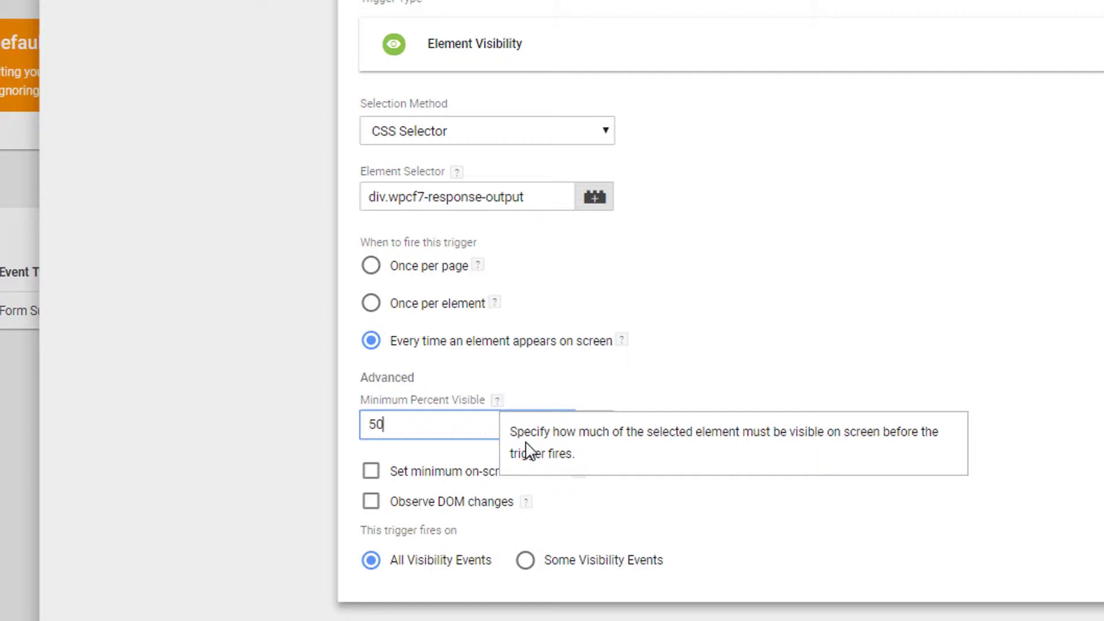
pyautogui.click(742, 476)
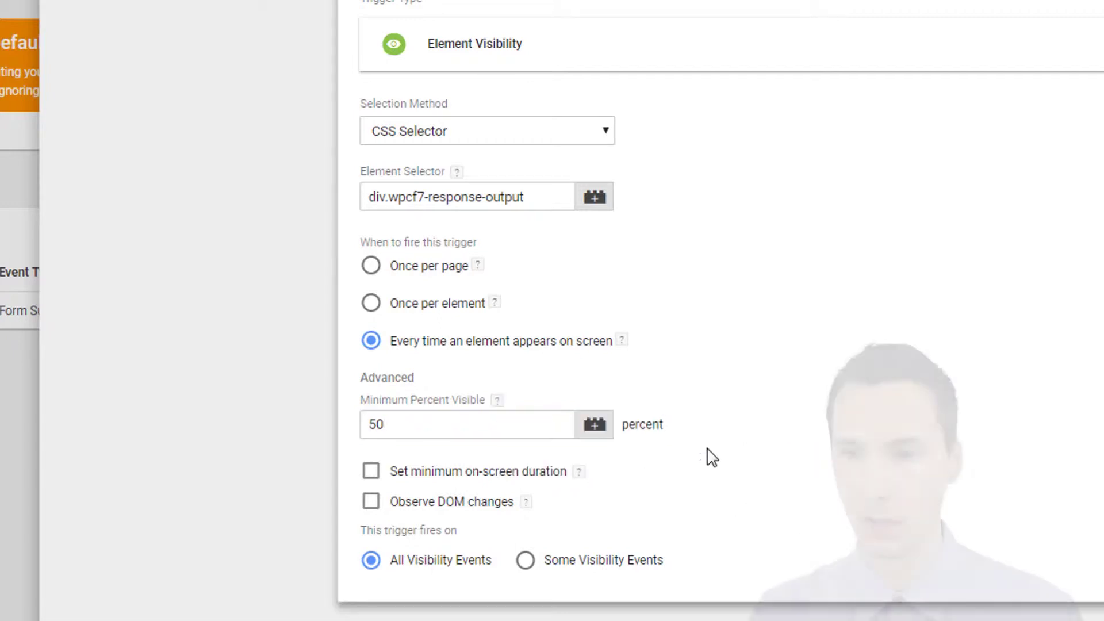
pyautogui.click(371, 503)
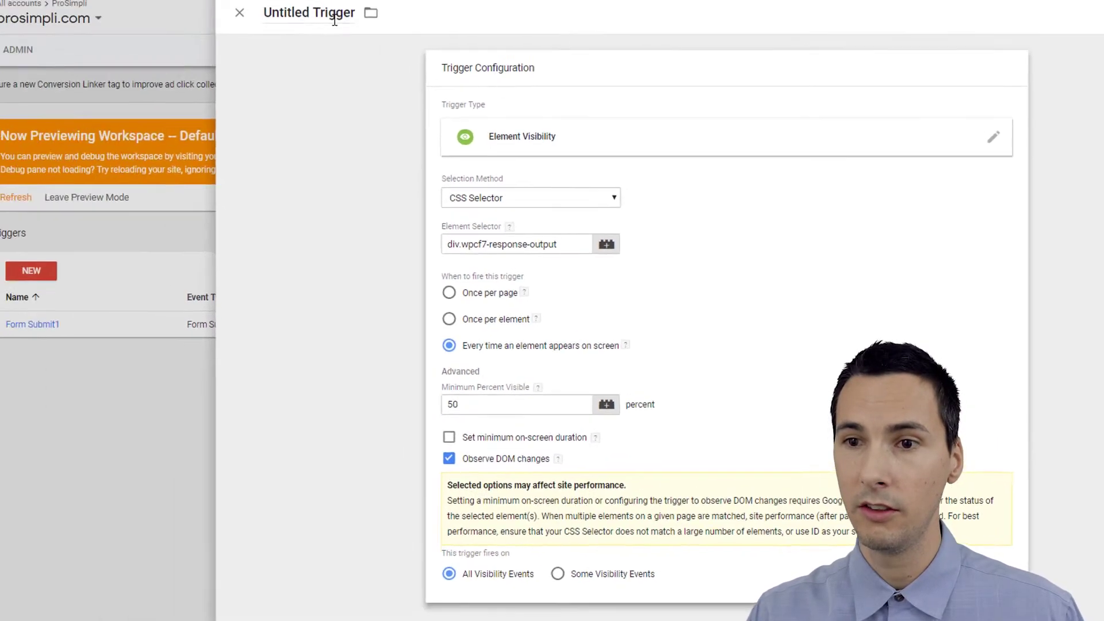
# Name the trigger 'Form Submit2' and save it.
pyautogui.click(393, 60)
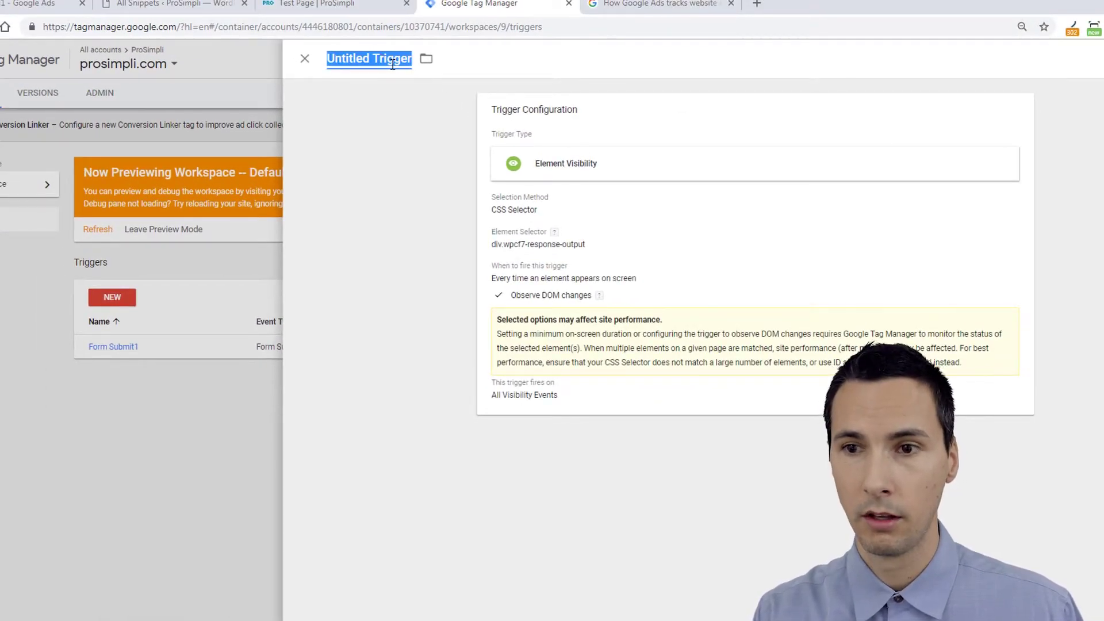
pyautogui.write('Fo')
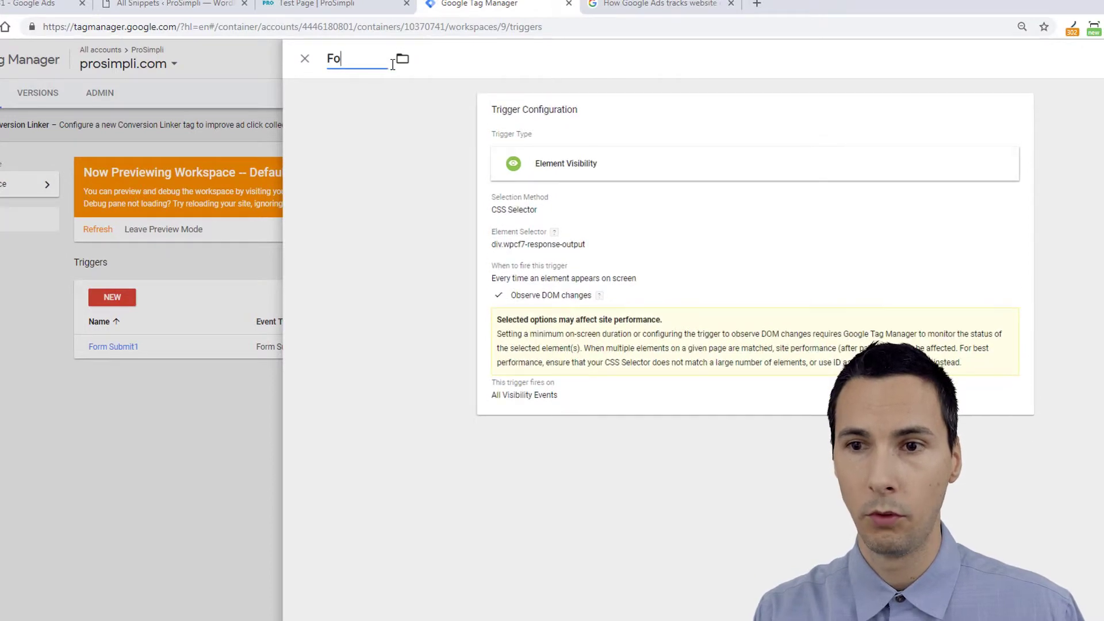
pyautogui.write('rm Submit2')
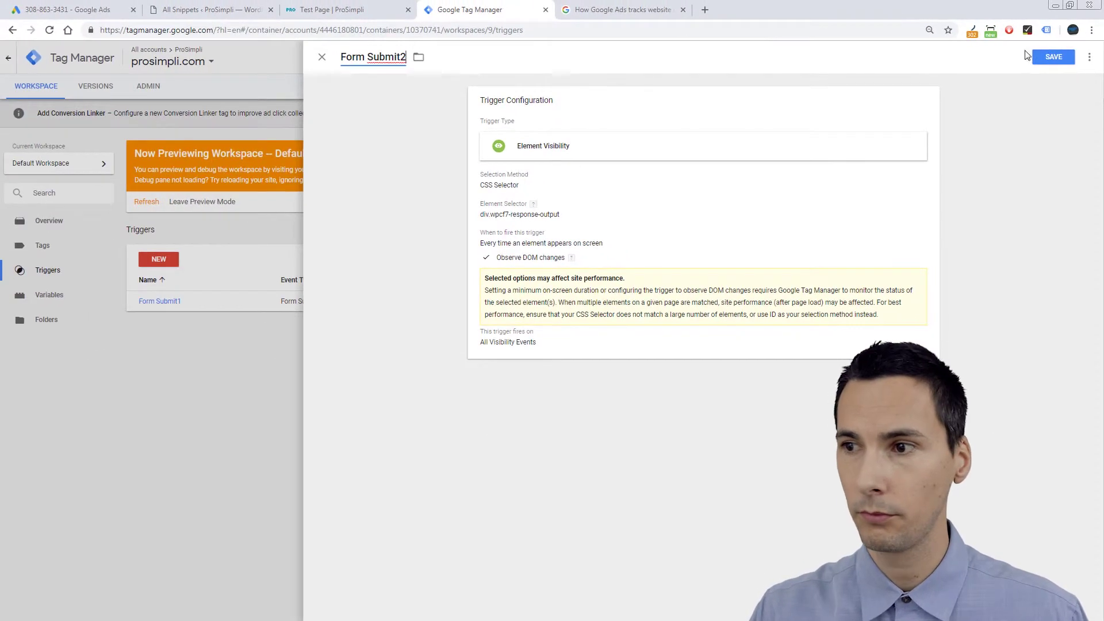
pyautogui.click(1057, 59)
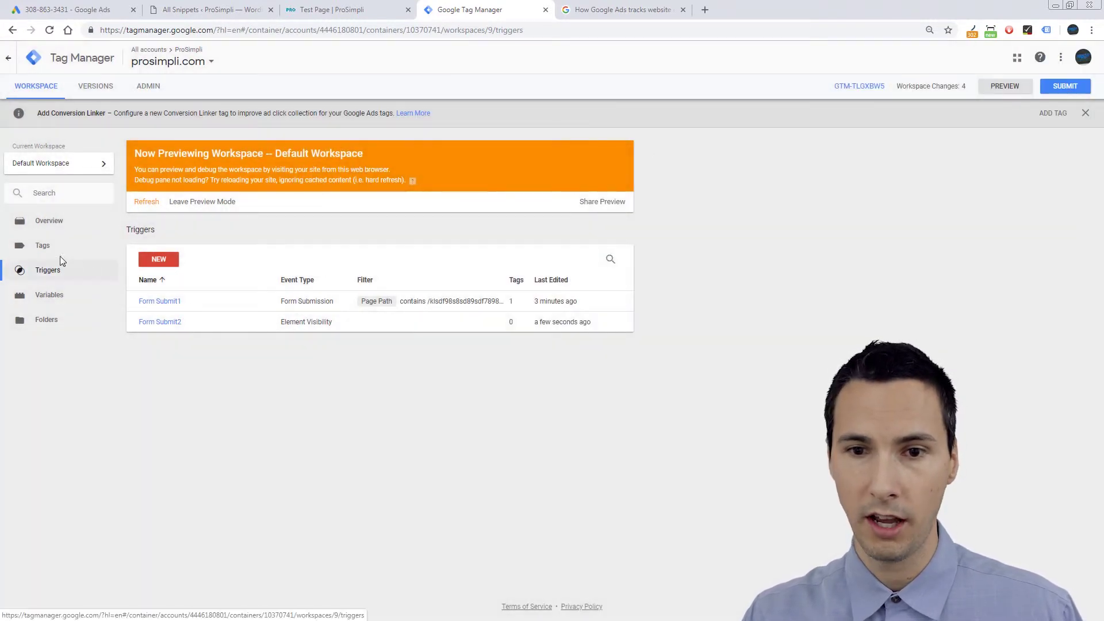
# Replace Form Submit1 with Form Submit2 on the Goog Conv tag, save, and refresh preview.
pyautogui.click(54, 253)
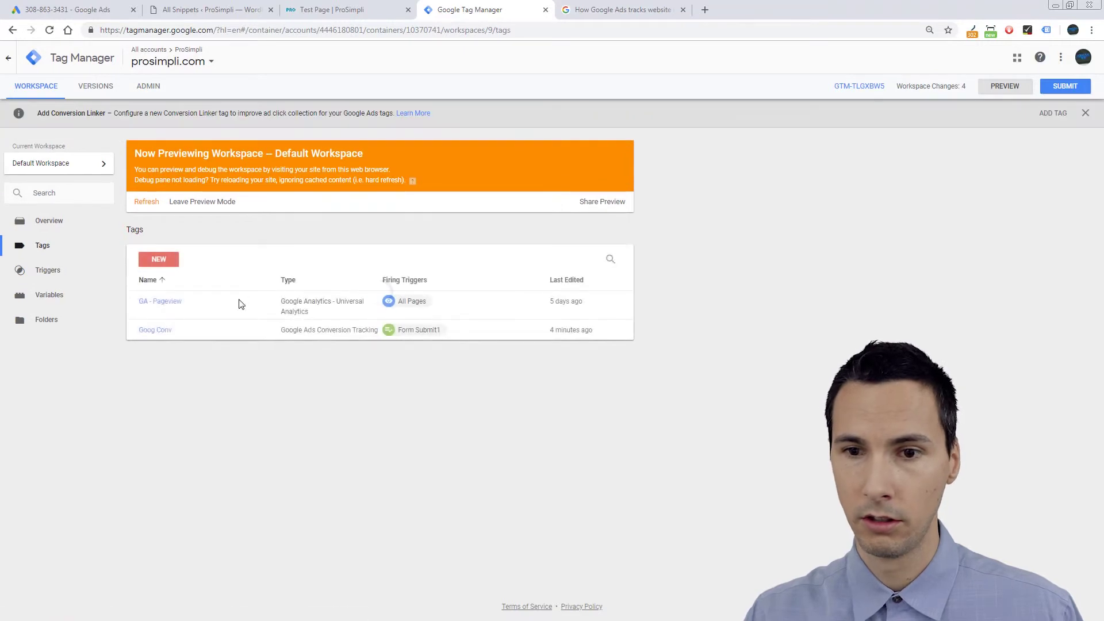
pyautogui.click(160, 330)
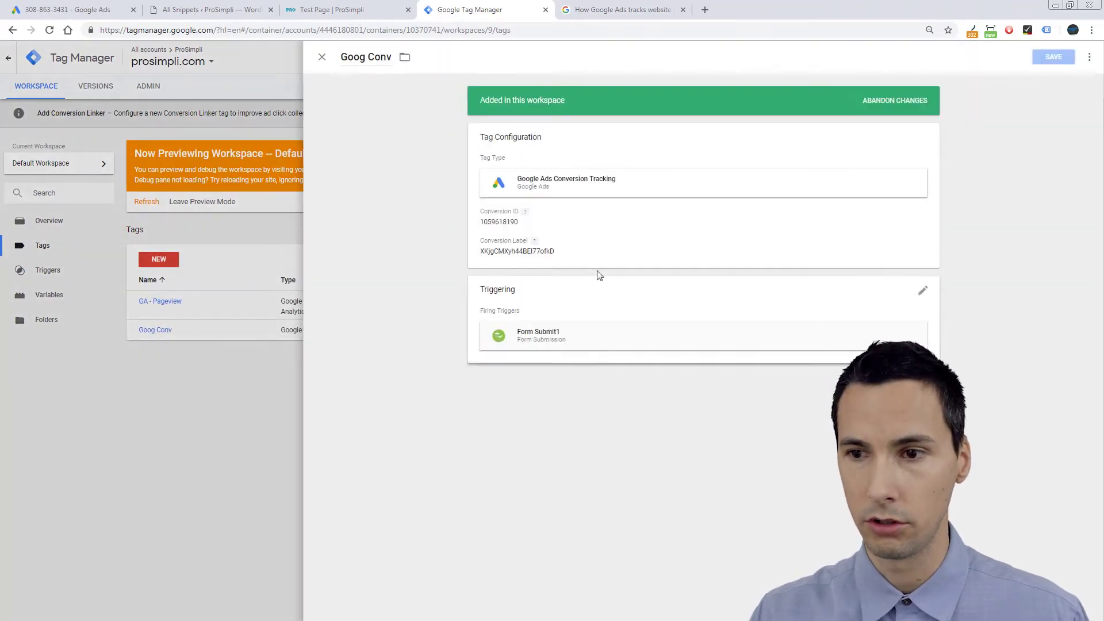
pyautogui.click(852, 311)
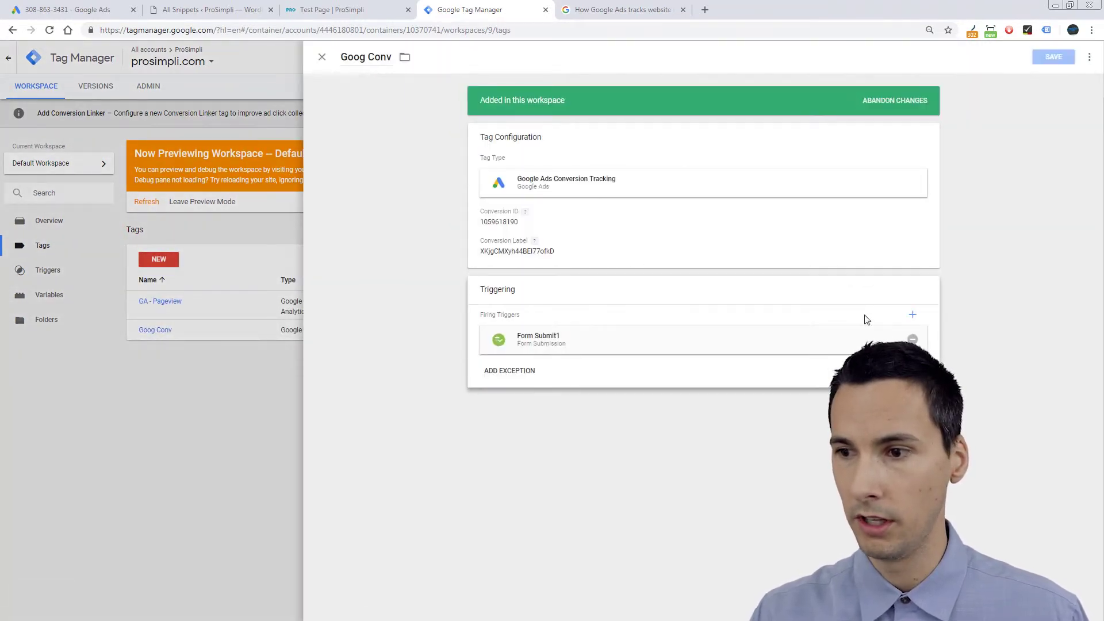
pyautogui.click(916, 341)
pyautogui.click(736, 357)
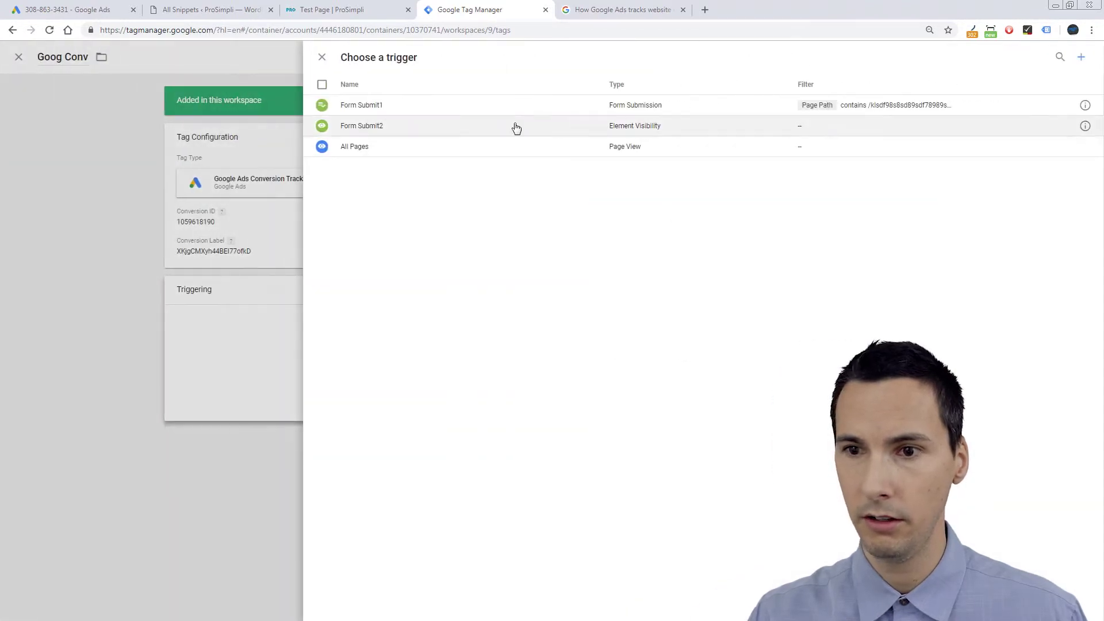
pyautogui.click(408, 123)
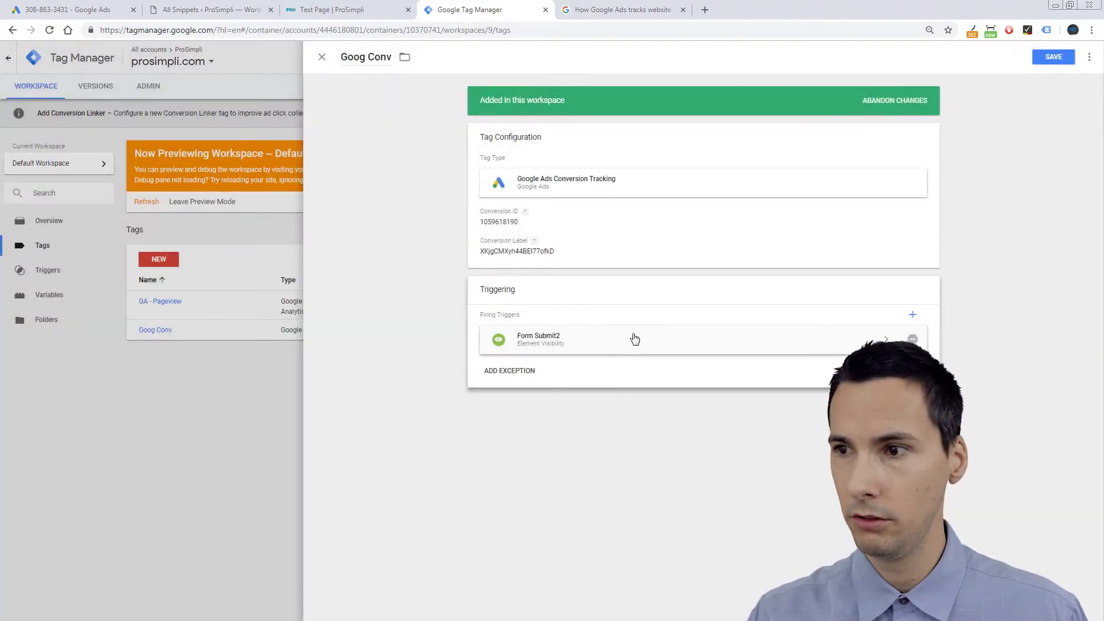
pyautogui.click(1053, 56)
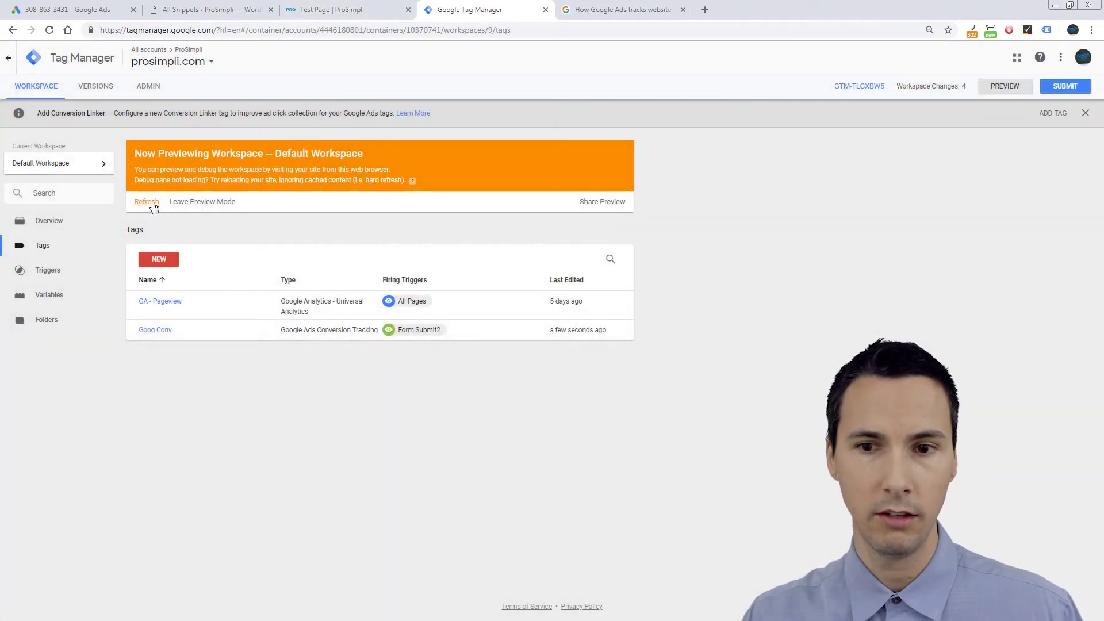
pyautogui.click(153, 204)
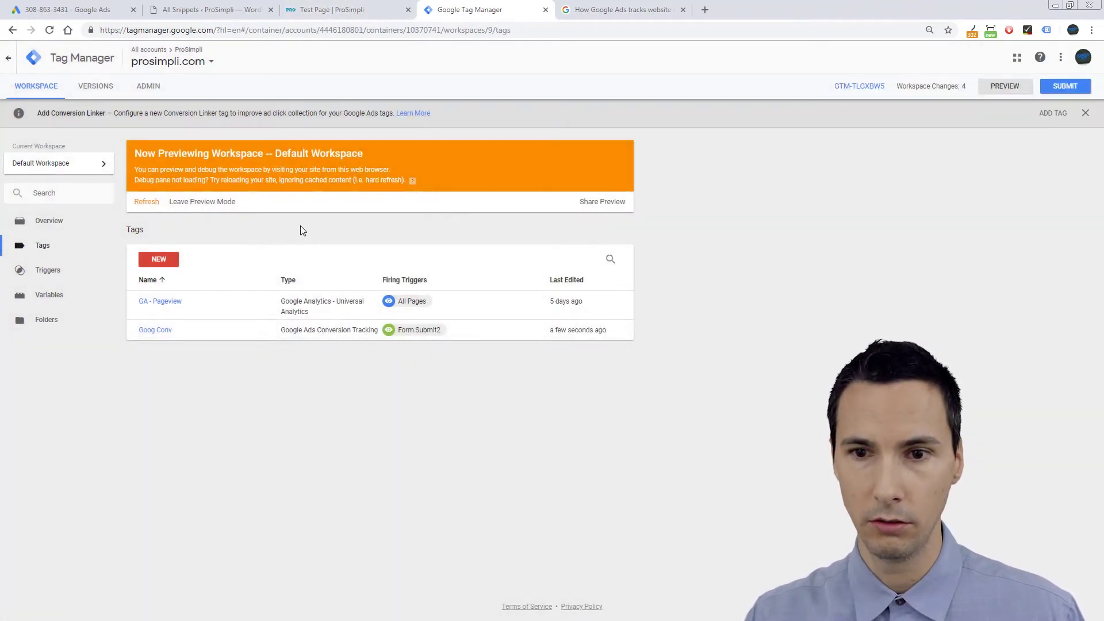
pyautogui.click(138, 202)
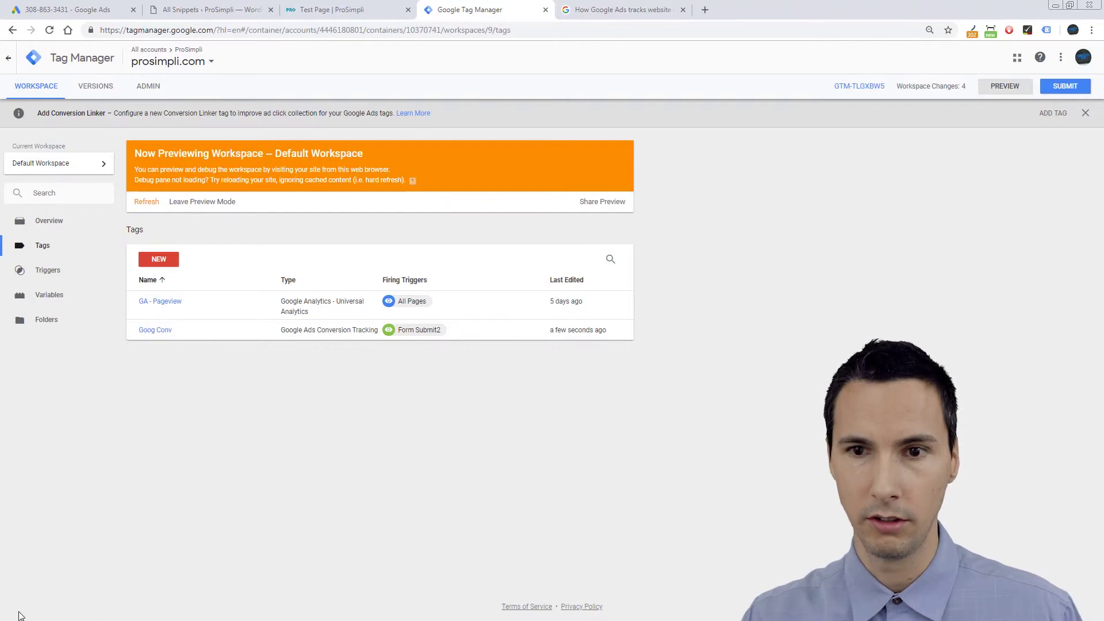
# Reload the test page and inspect the hidden wpcf7-response-output div in DevTools.
pyautogui.click(332, 9)
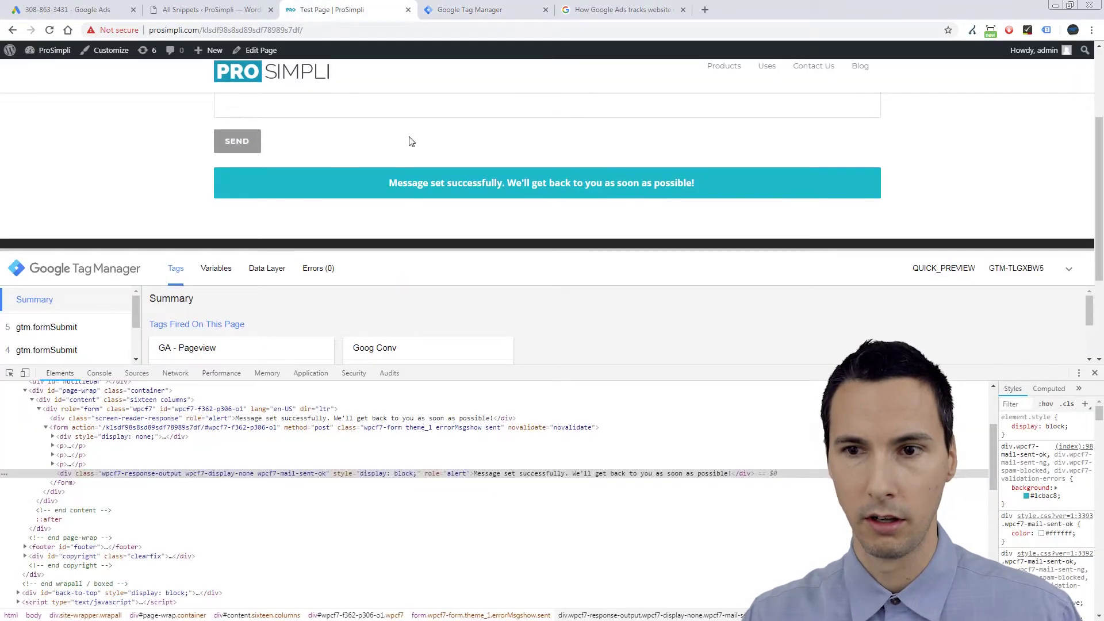
pyautogui.press('F5')
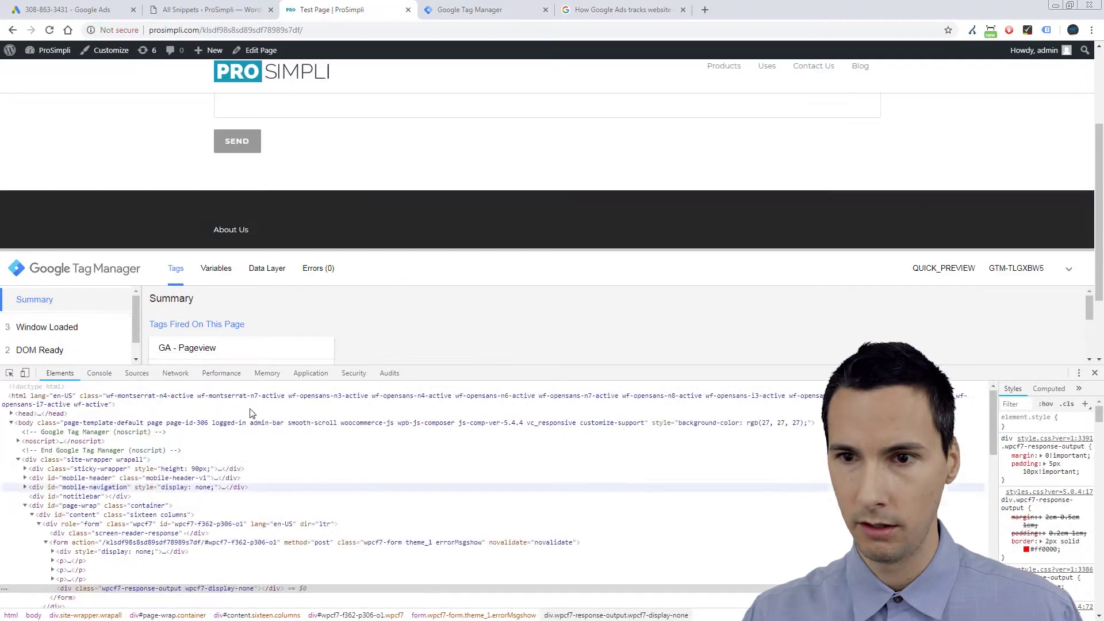
pyautogui.rightClick(296, 136)
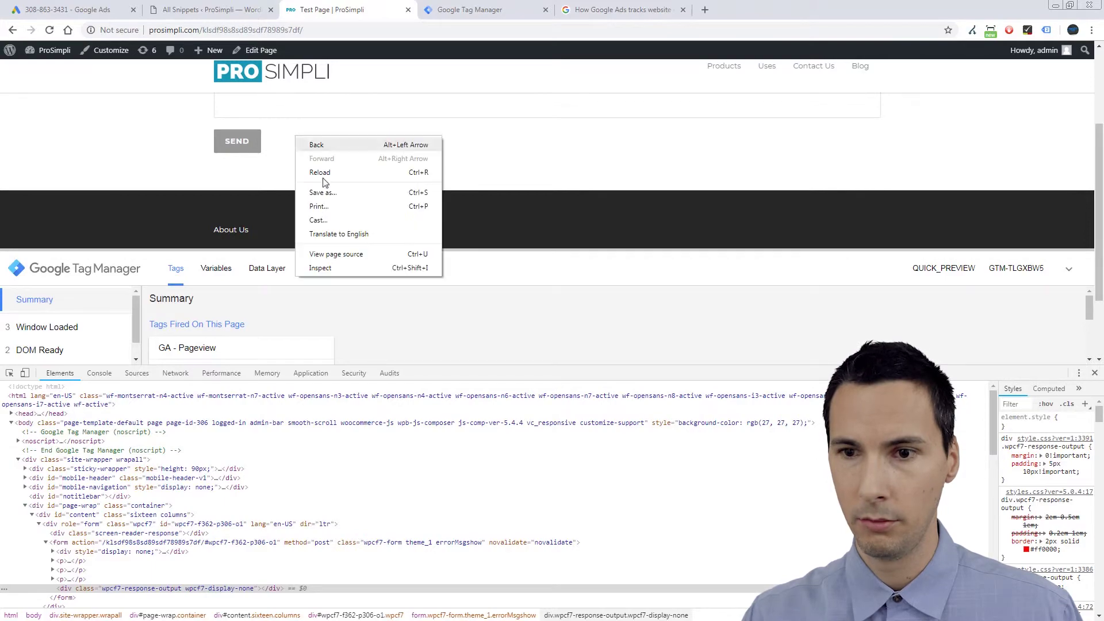
pyautogui.click(345, 268)
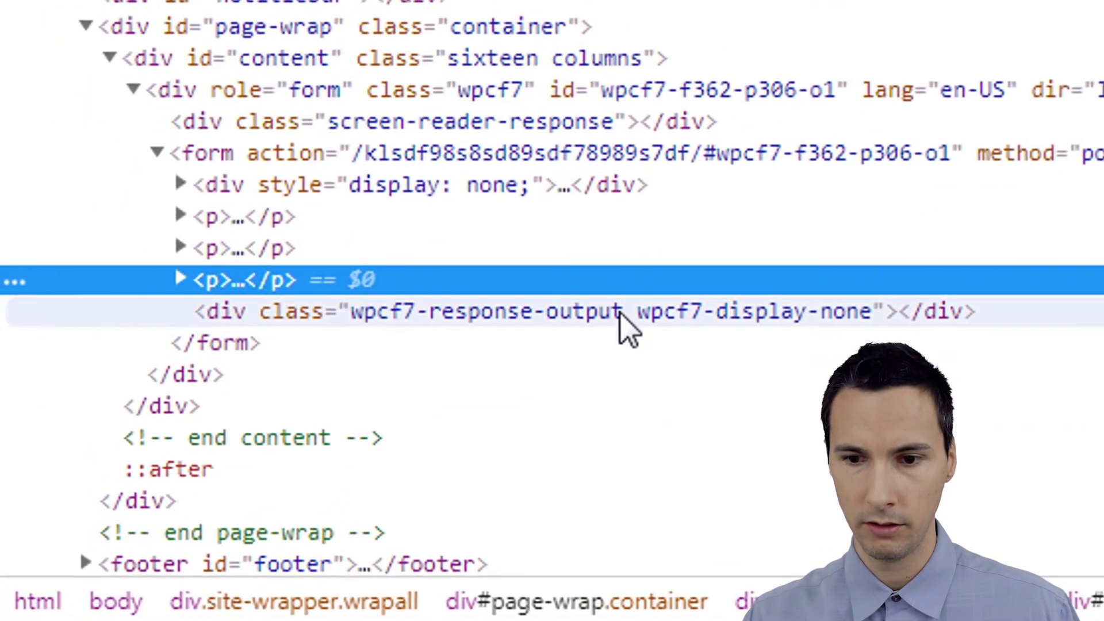
pyautogui.click(380, 435)
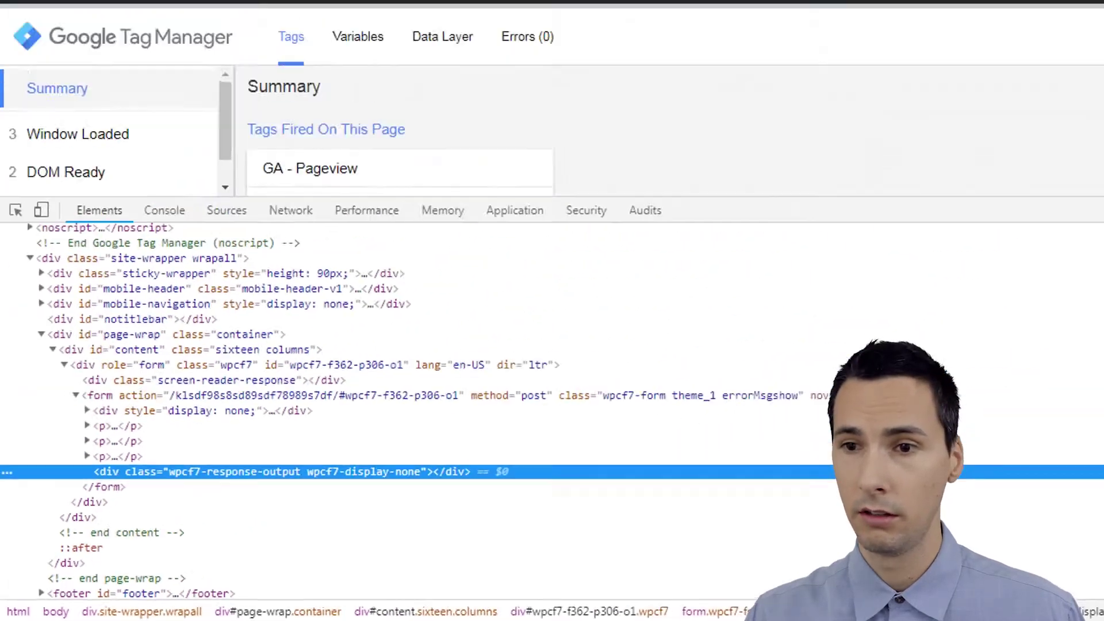
pyautogui.click(456, 217)
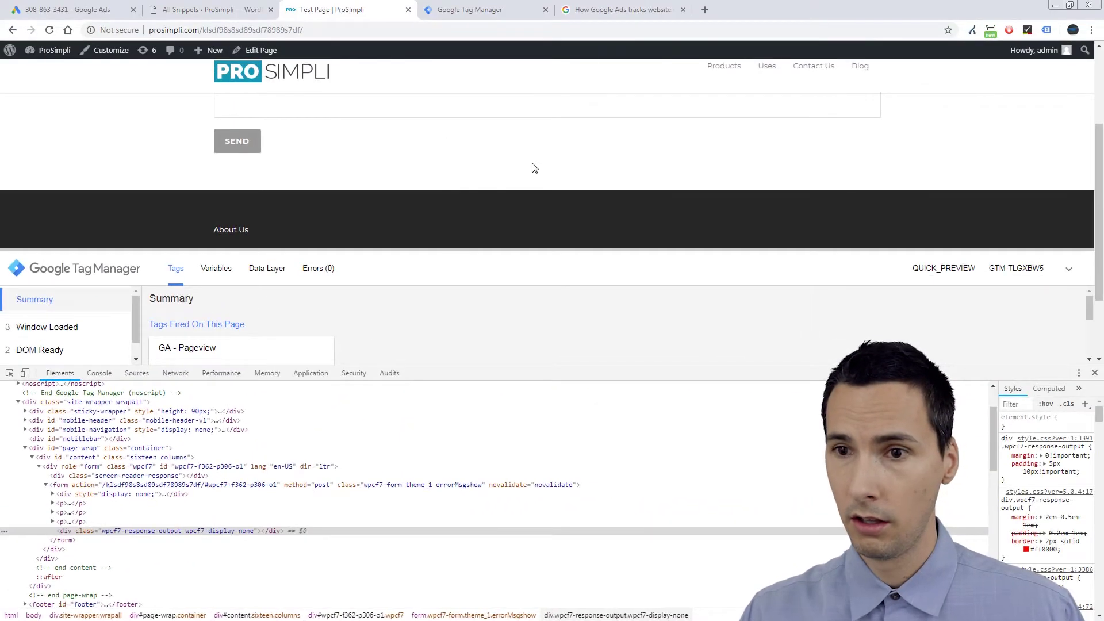
# Close DevTools and begin filling the contact form's Name and Email fields.
pyautogui.scroll(2, 538, 163)
pyautogui.click(345, 166)
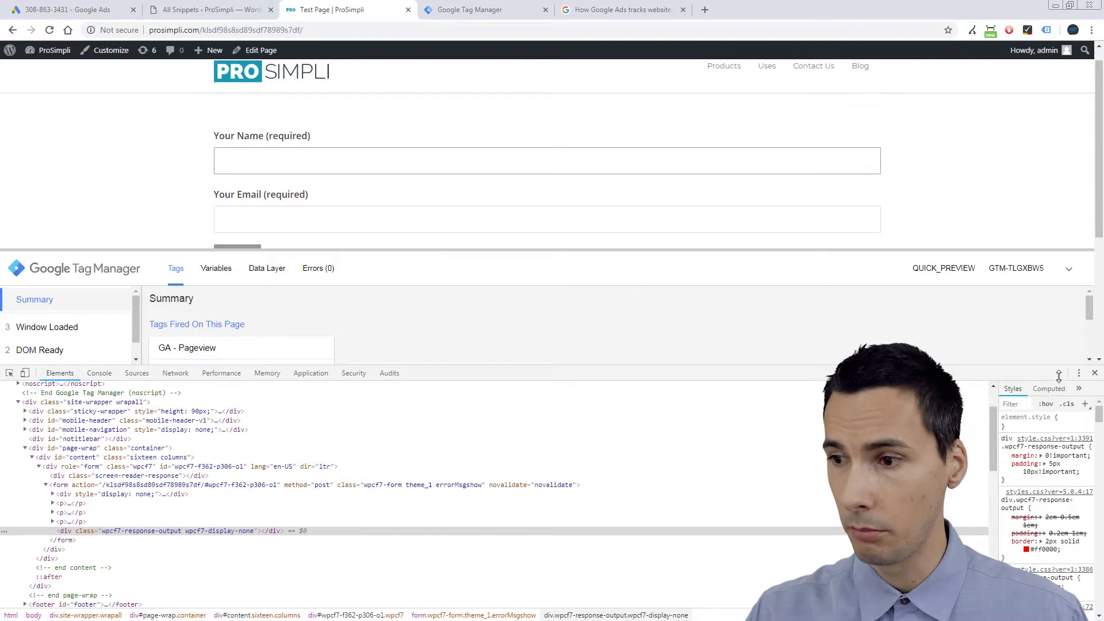
pyautogui.click(1095, 374)
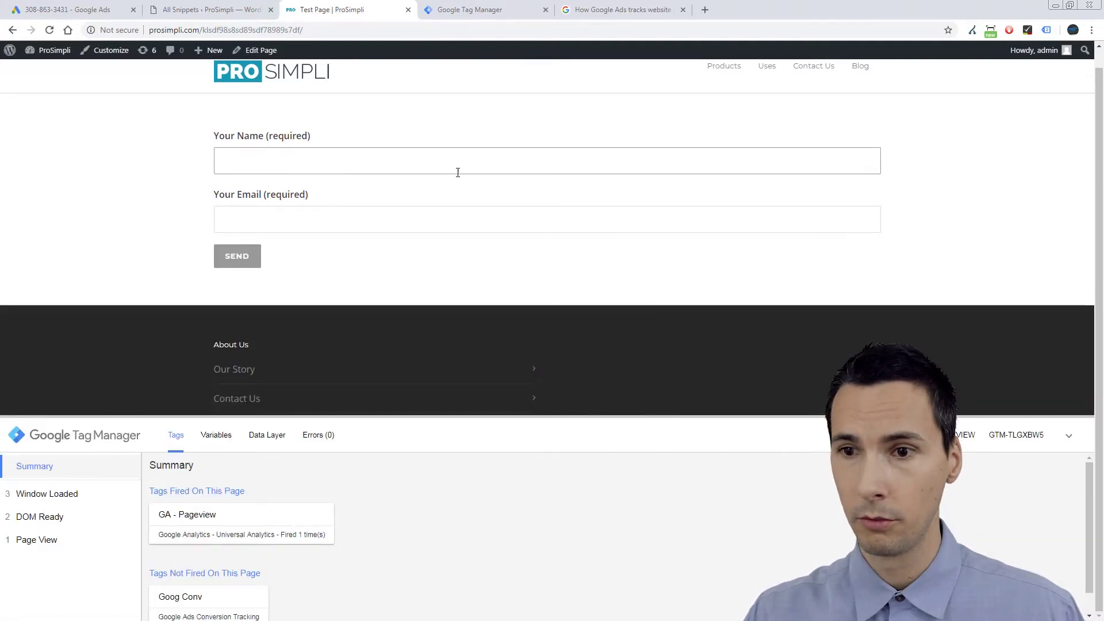
pyautogui.press('Tab')
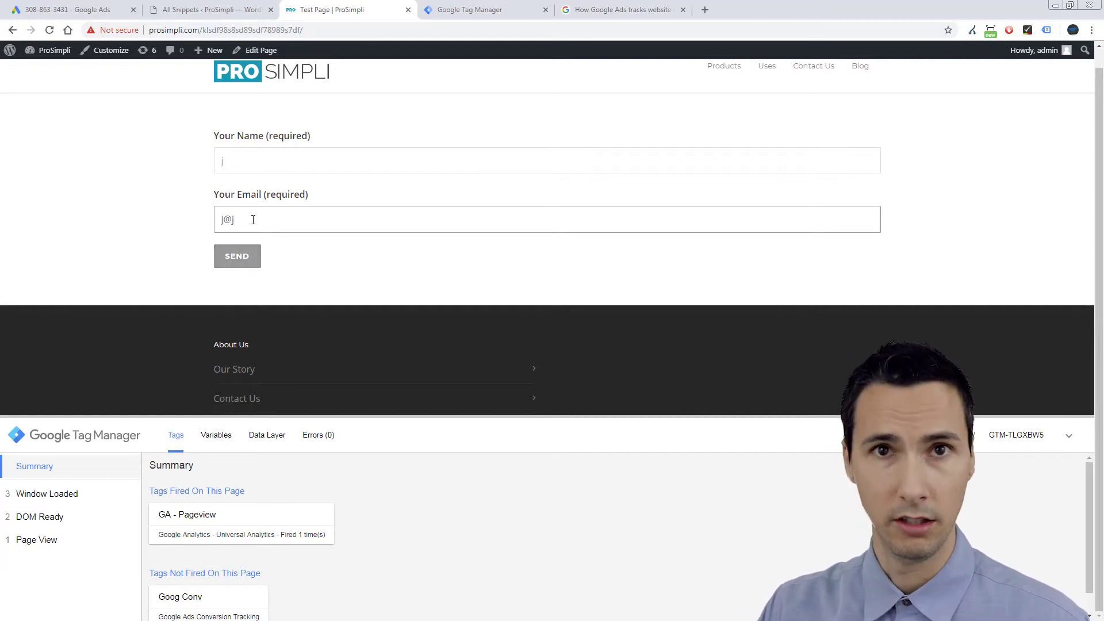
# Send the completed contact form to get the success message.
pyautogui.click(244, 260)
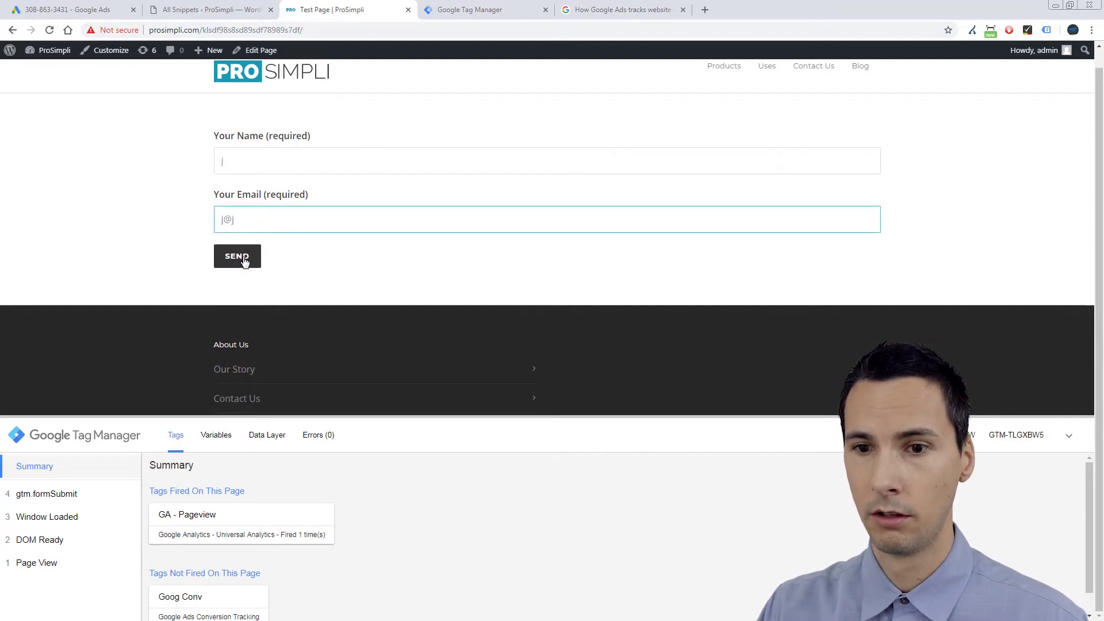
pyautogui.click(244, 260)
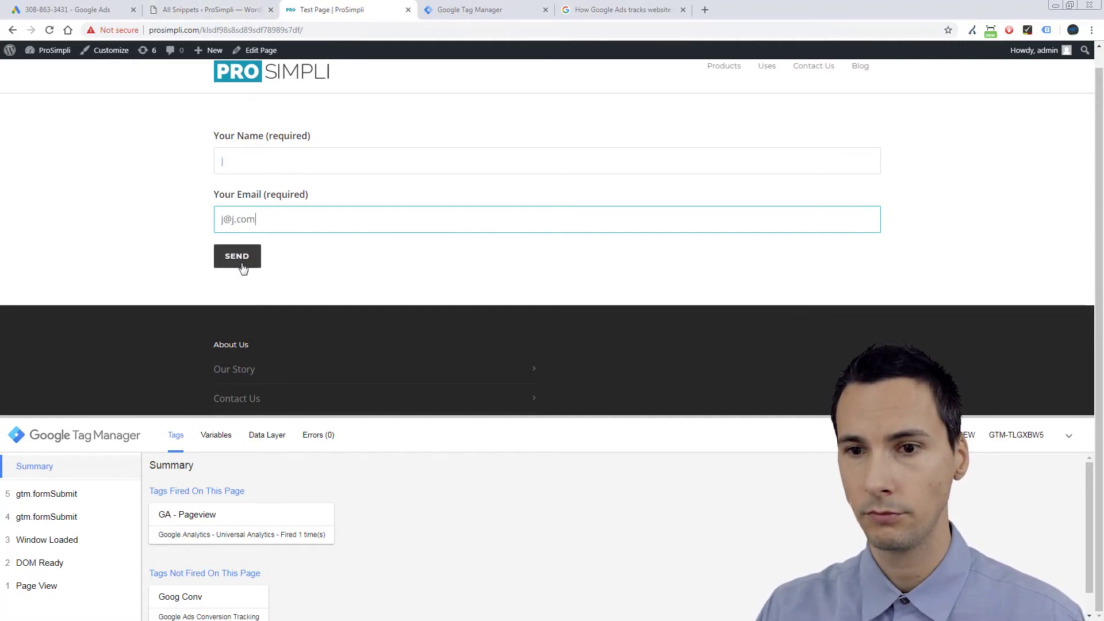
pyautogui.click(246, 256)
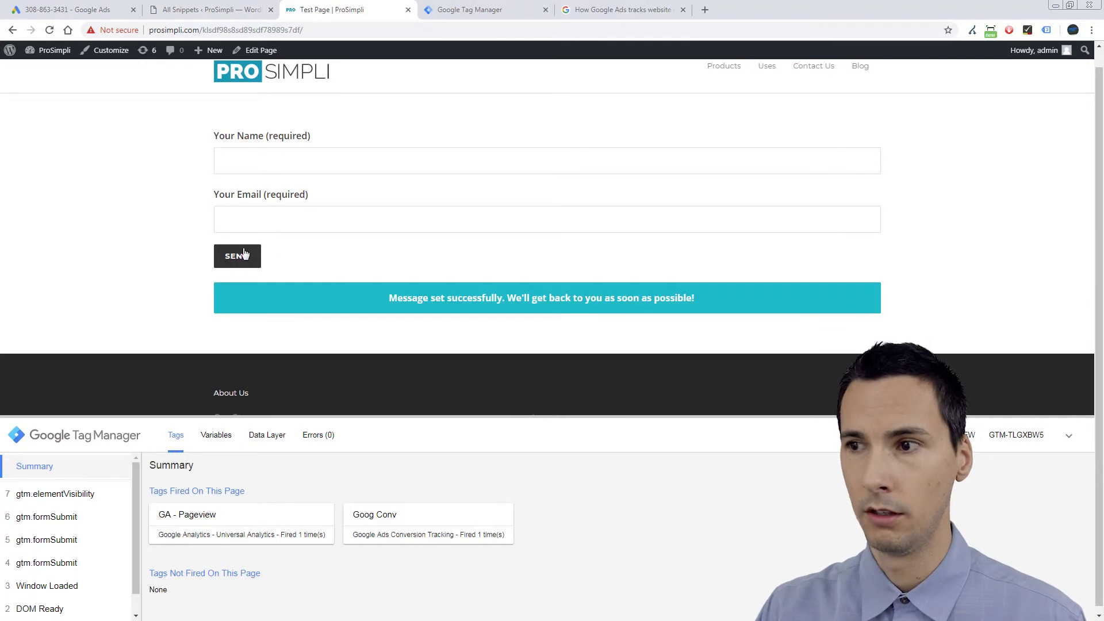
# Confirm in Tag Assistant that Goog Conv fired successfully, then return to Tag Manager.
pyautogui.click(1046, 30)
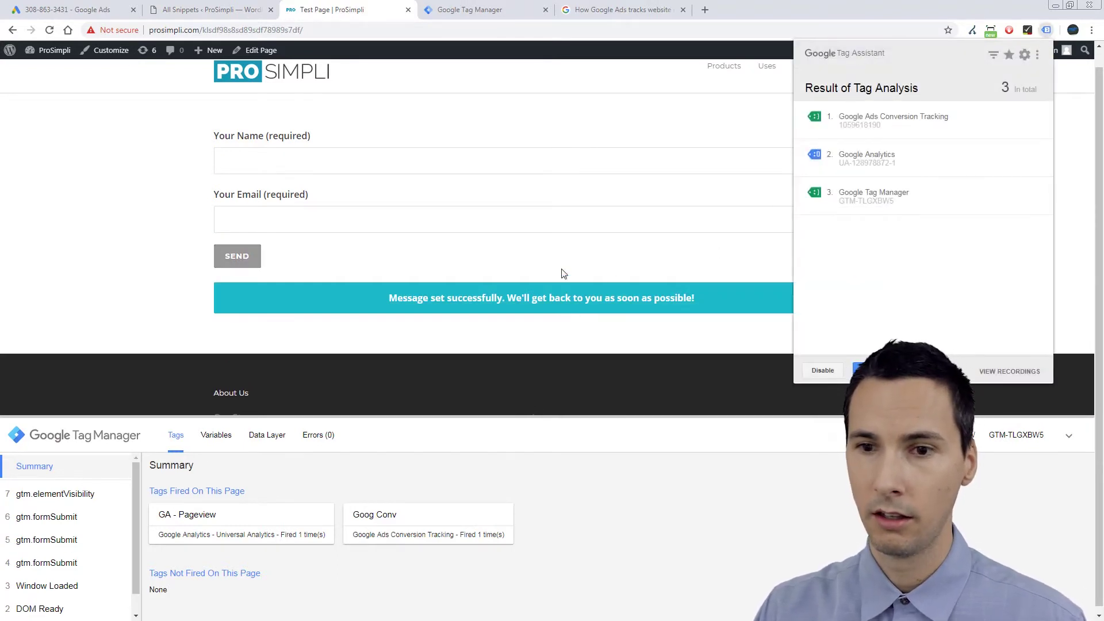
pyautogui.click(437, 525)
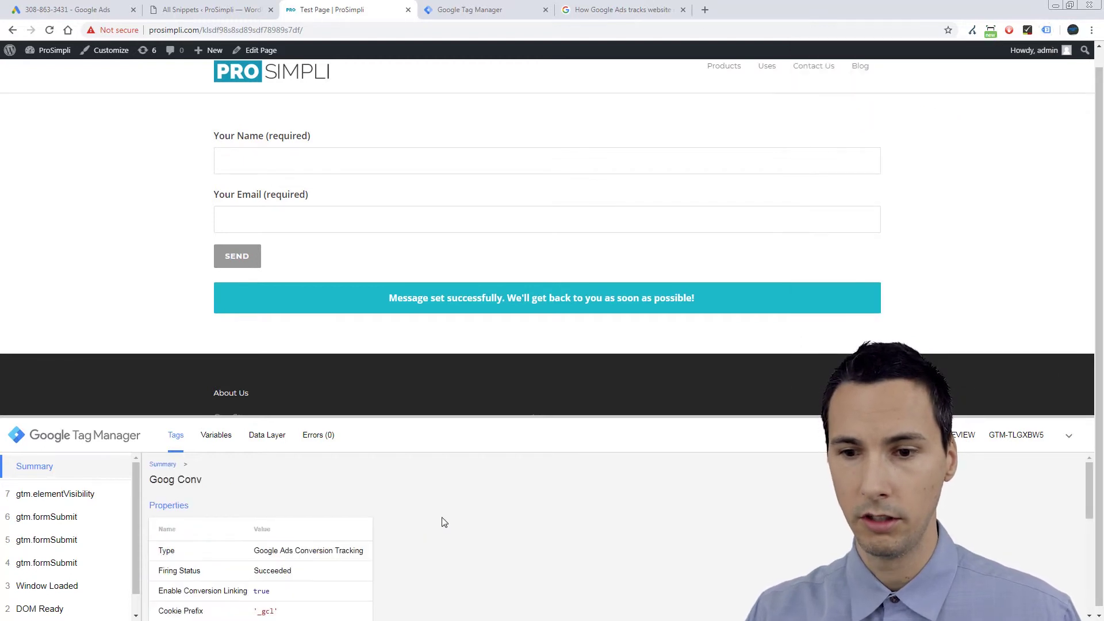
pyautogui.click(167, 465)
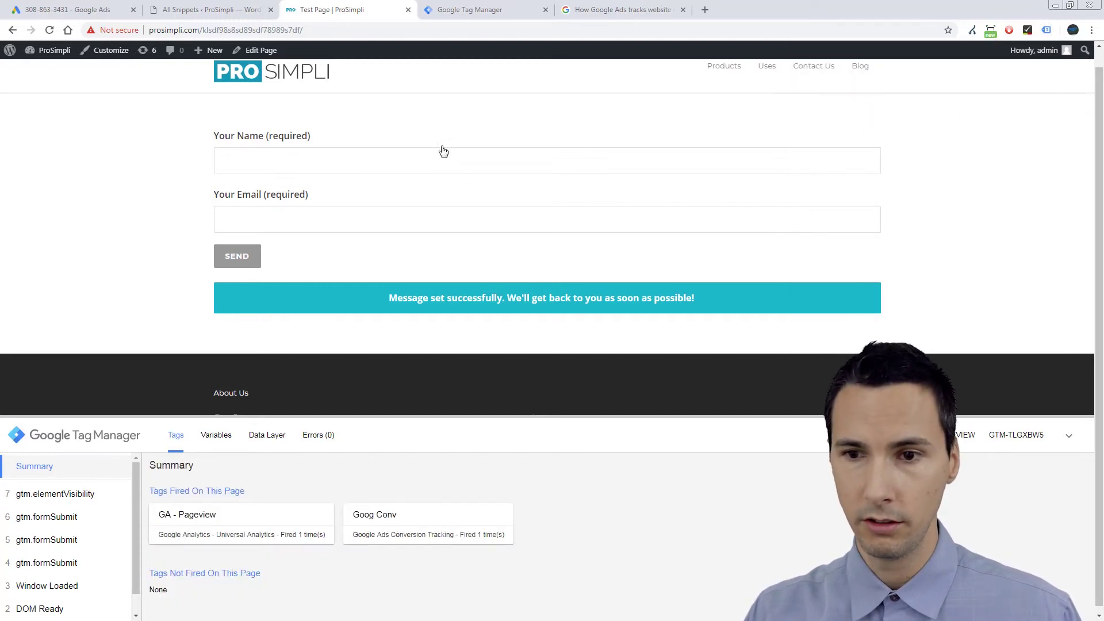
pyautogui.click(454, 220)
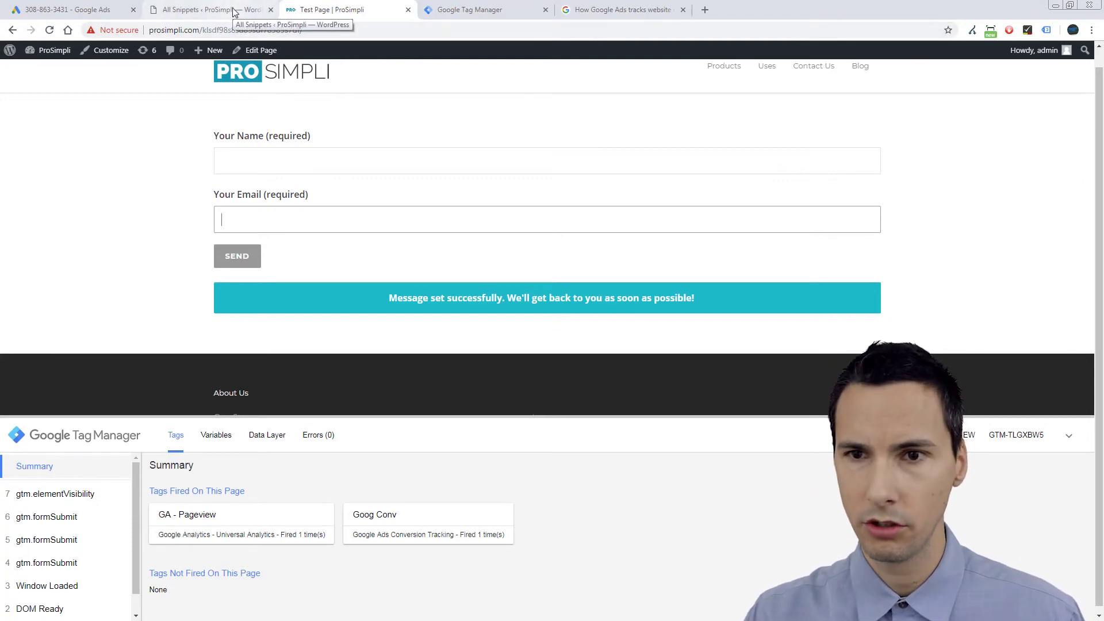
pyautogui.click(454, 9)
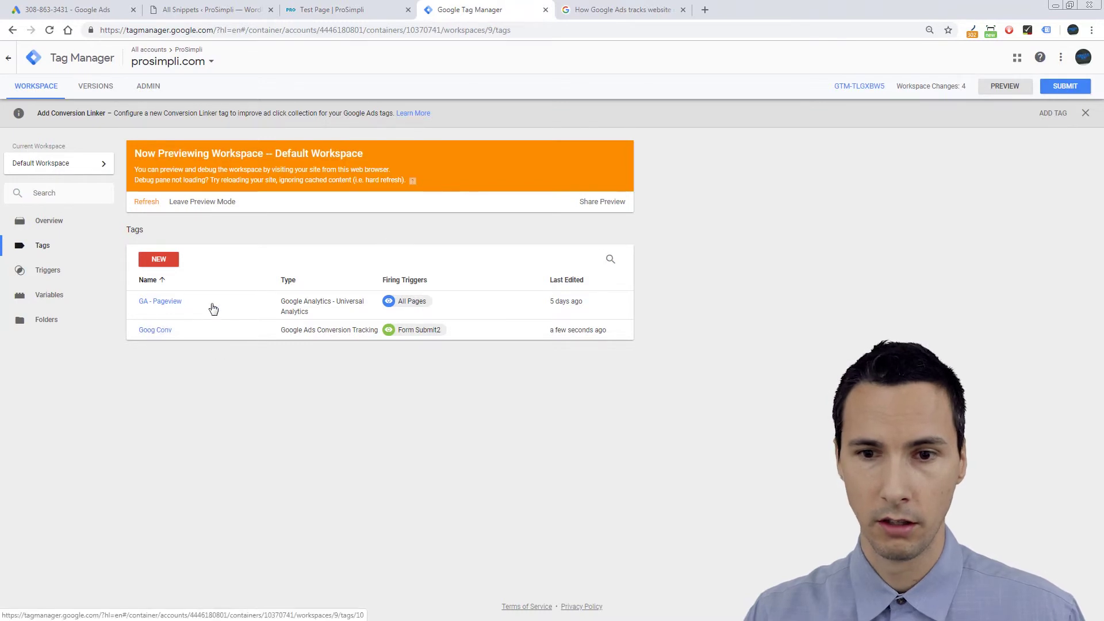
# Open the Form Submit2 trigger and limit it to Some Visibility Events.
pyautogui.click(48, 280)
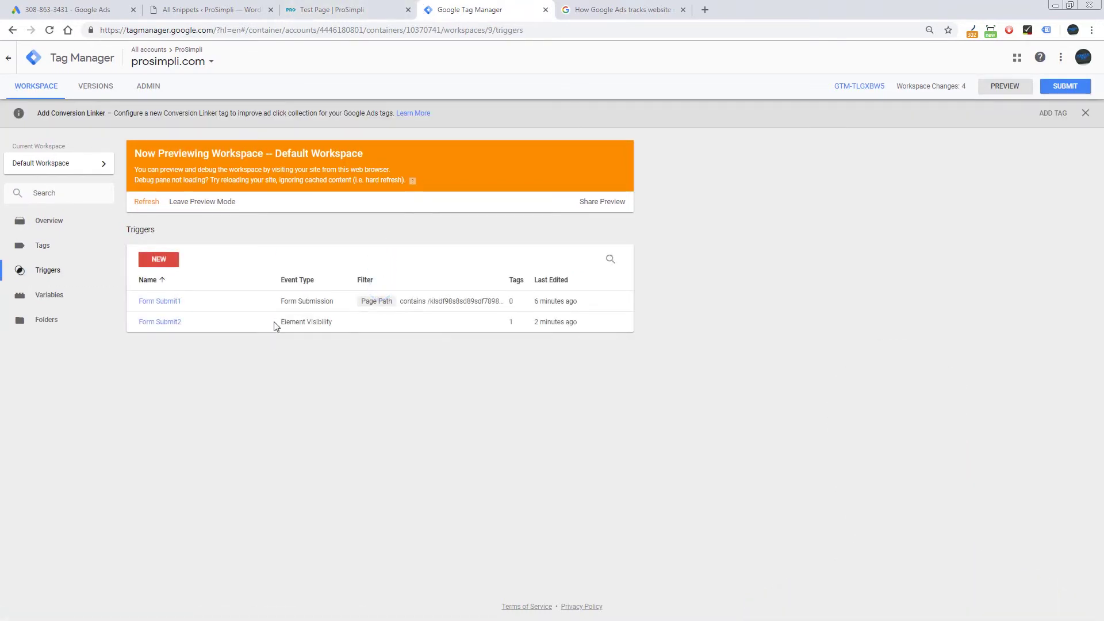
pyautogui.click(173, 323)
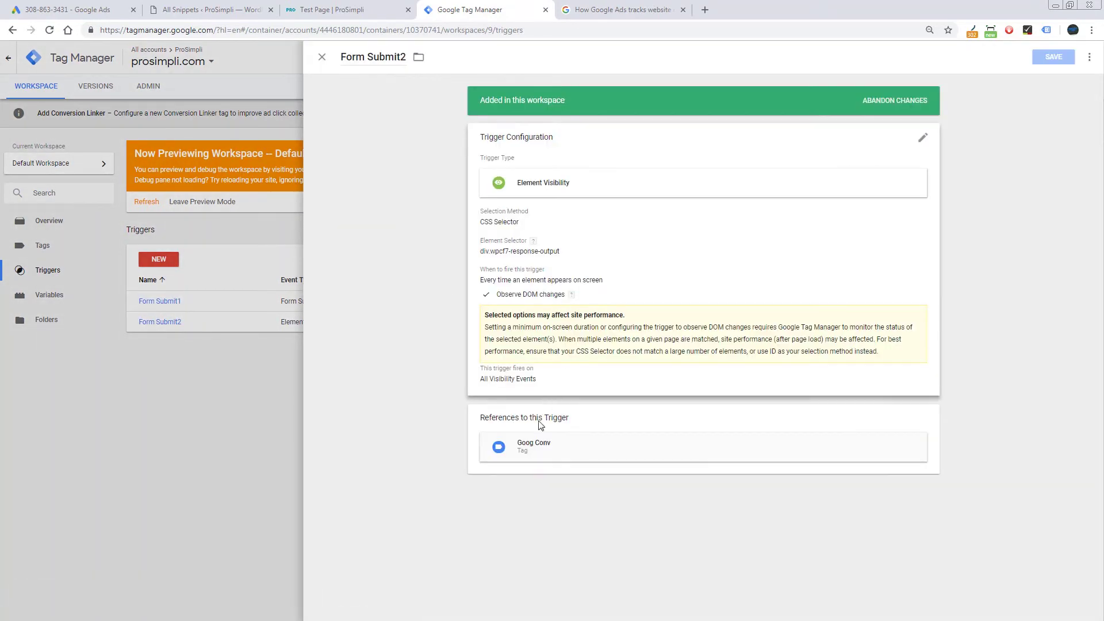
pyautogui.click(572, 379)
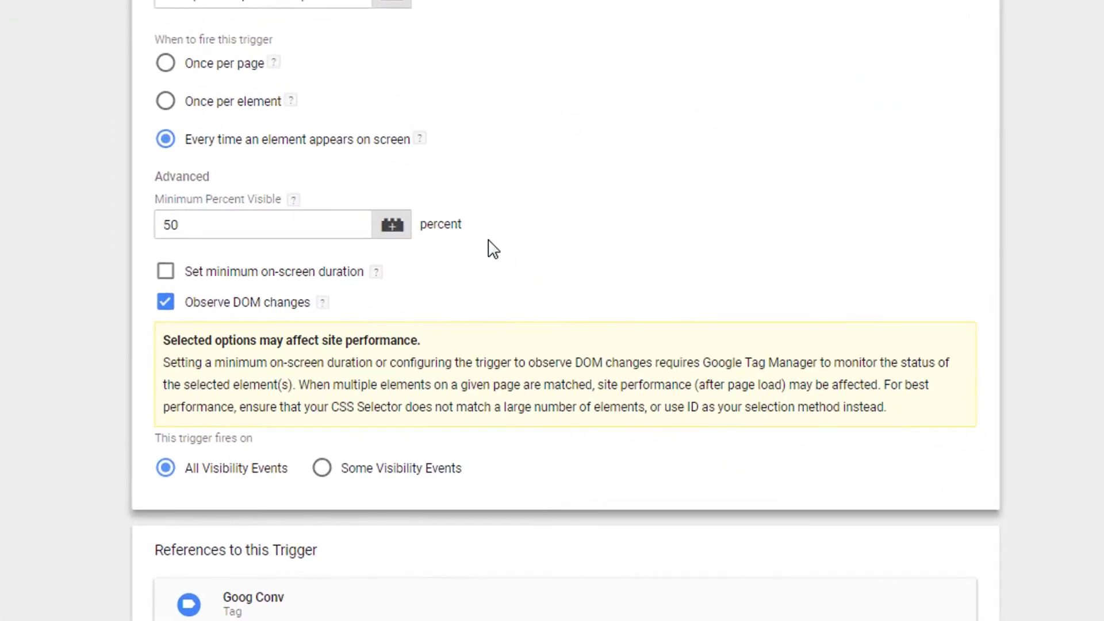
pyautogui.click(350, 468)
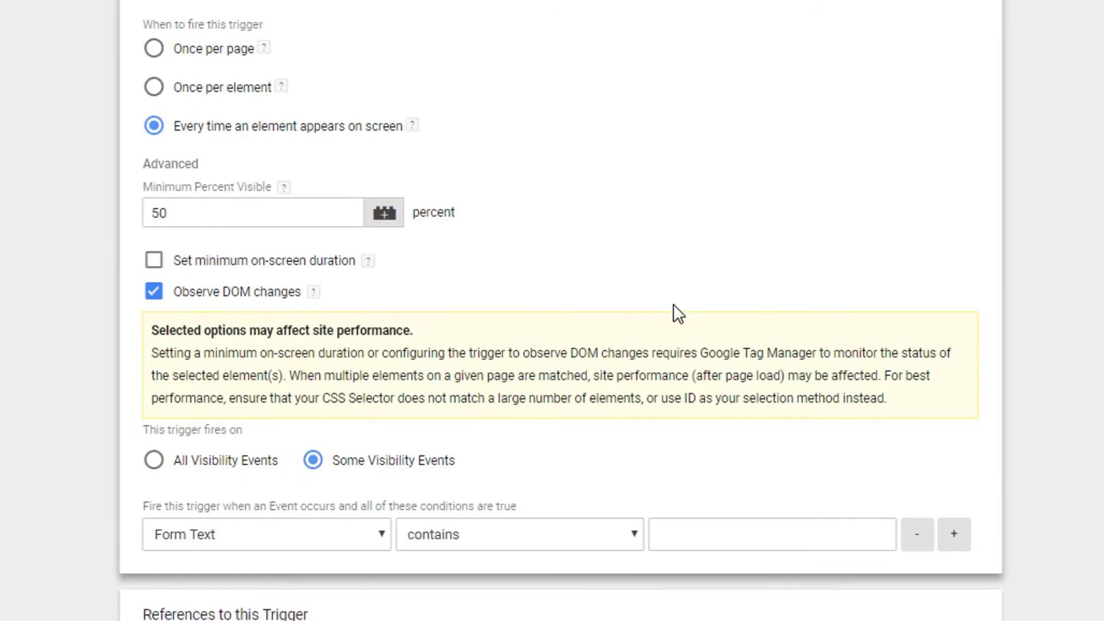
# Set the condition's variable and operator dropdowns, keeping Form Text contains.
pyautogui.scroll(-1, 678, 313)
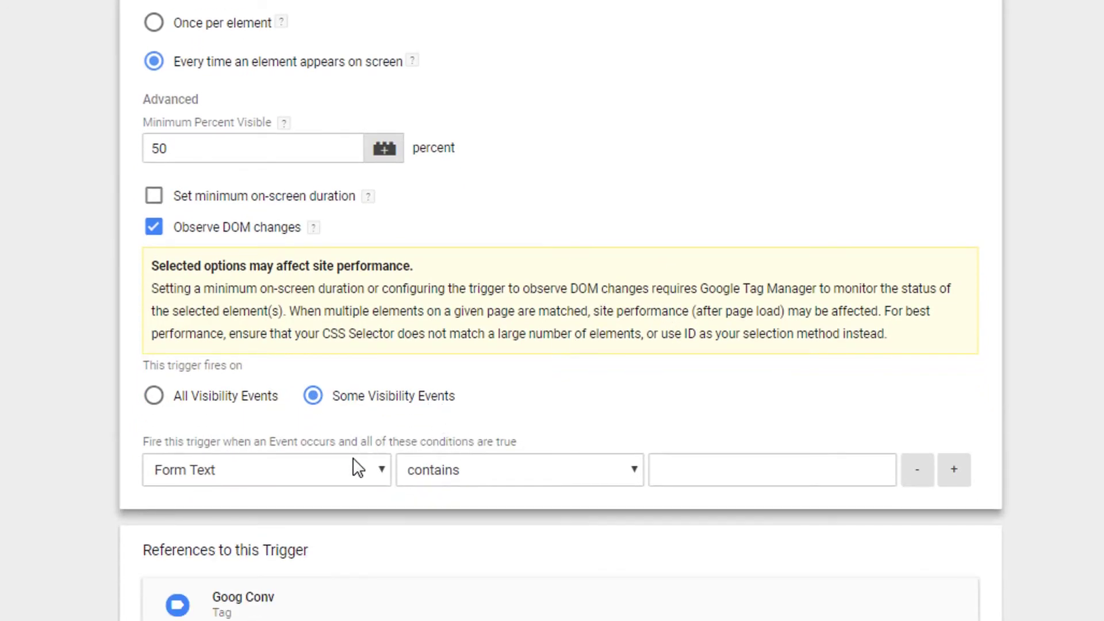
pyautogui.click(347, 474)
pyautogui.click(337, 495)
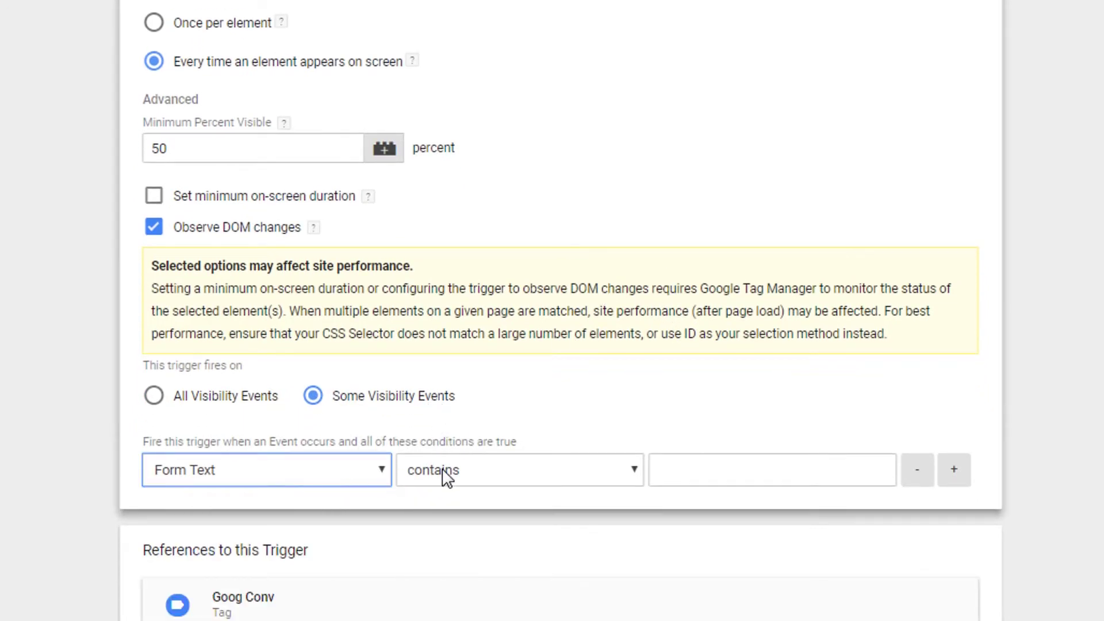
pyautogui.click(448, 475)
pyautogui.click(336, 476)
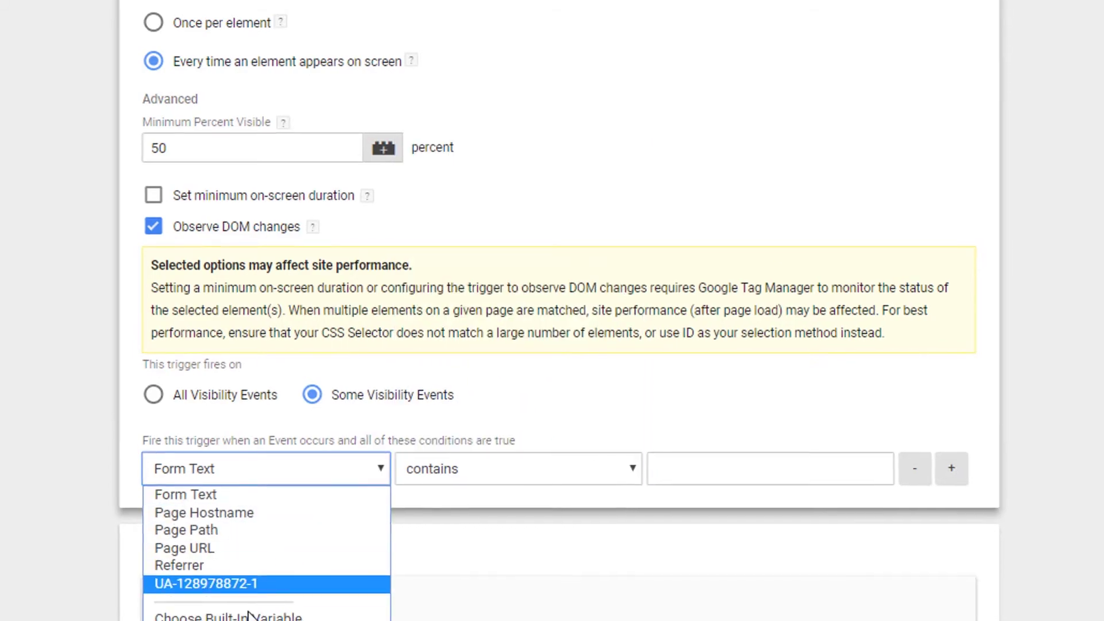
# Choose the built-in Form Text variable for the condition.
pyautogui.click(220, 580)
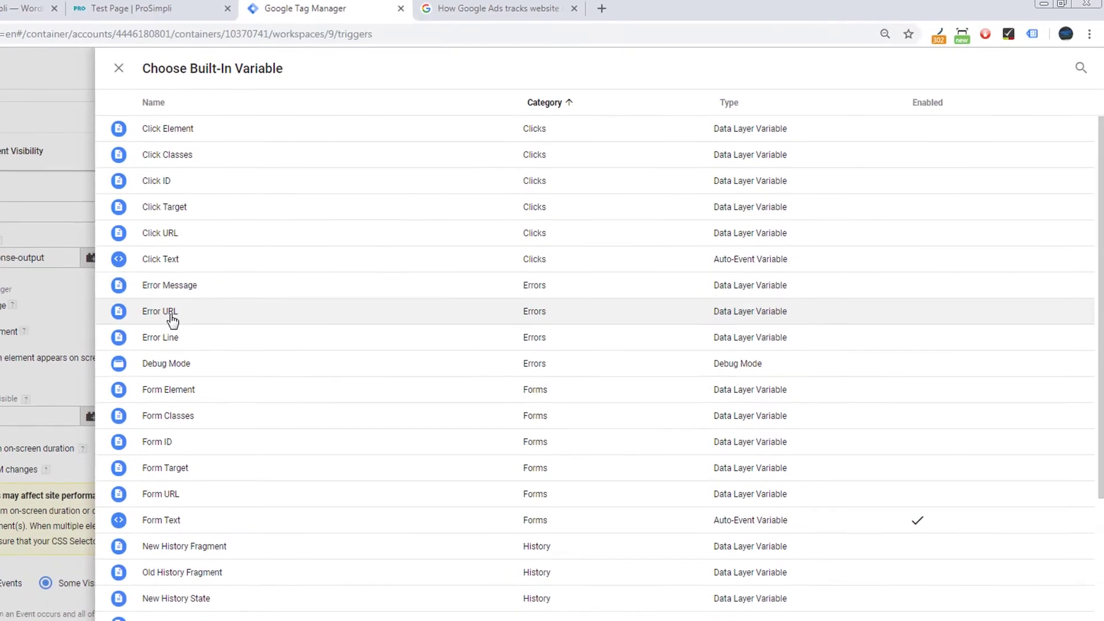
pyautogui.hotkey('ctrl', 'f')
pyautogui.write('f')
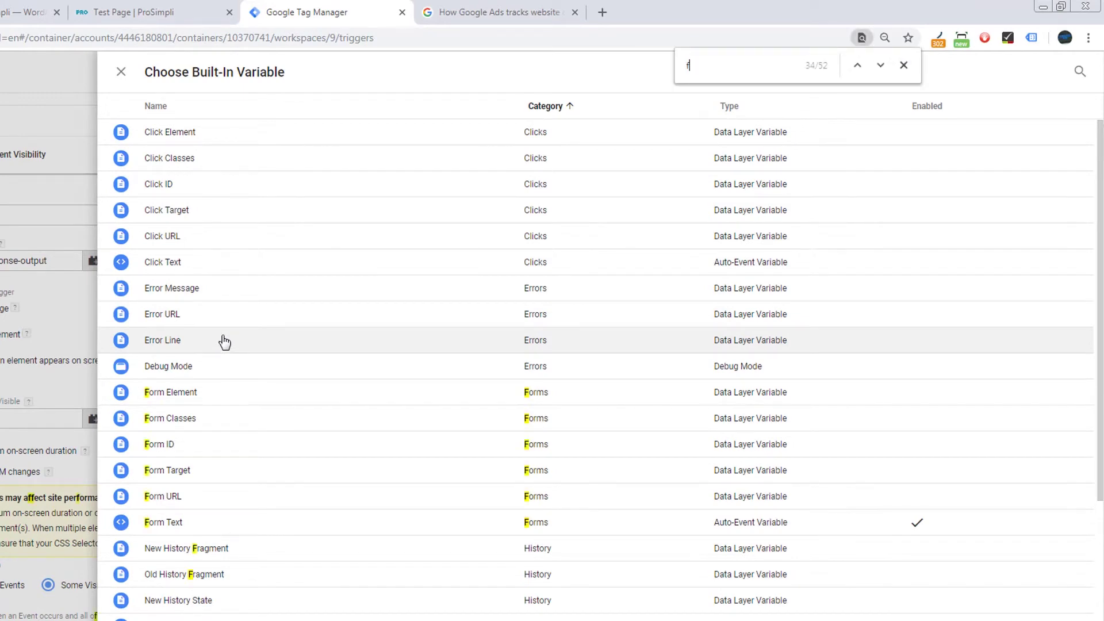
pyautogui.write('orm tex')
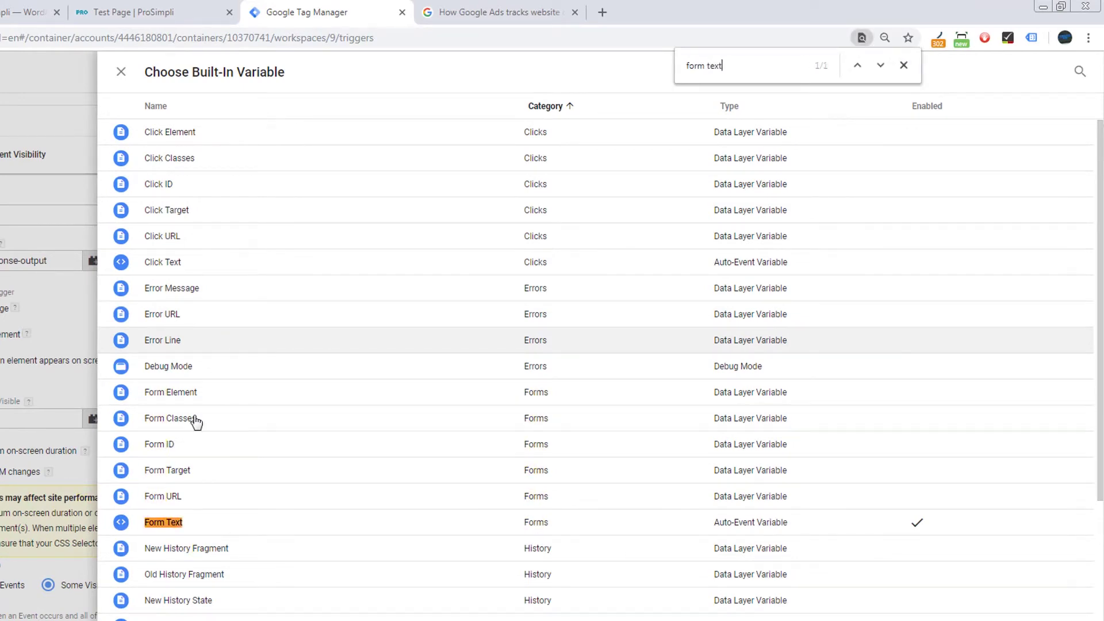
pyautogui.write('t')
pyautogui.click(175, 523)
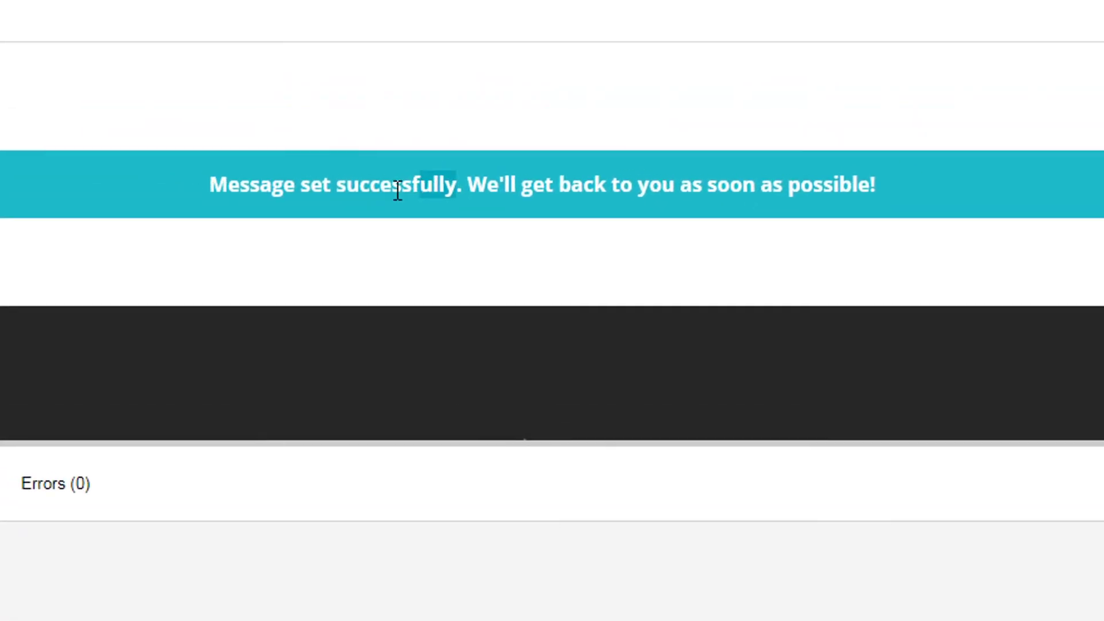
# Paste 'Message set successfully' as the condition value and save the trigger.
pyautogui.moveTo(158, 40); pyautogui.dragTo(0, 55)
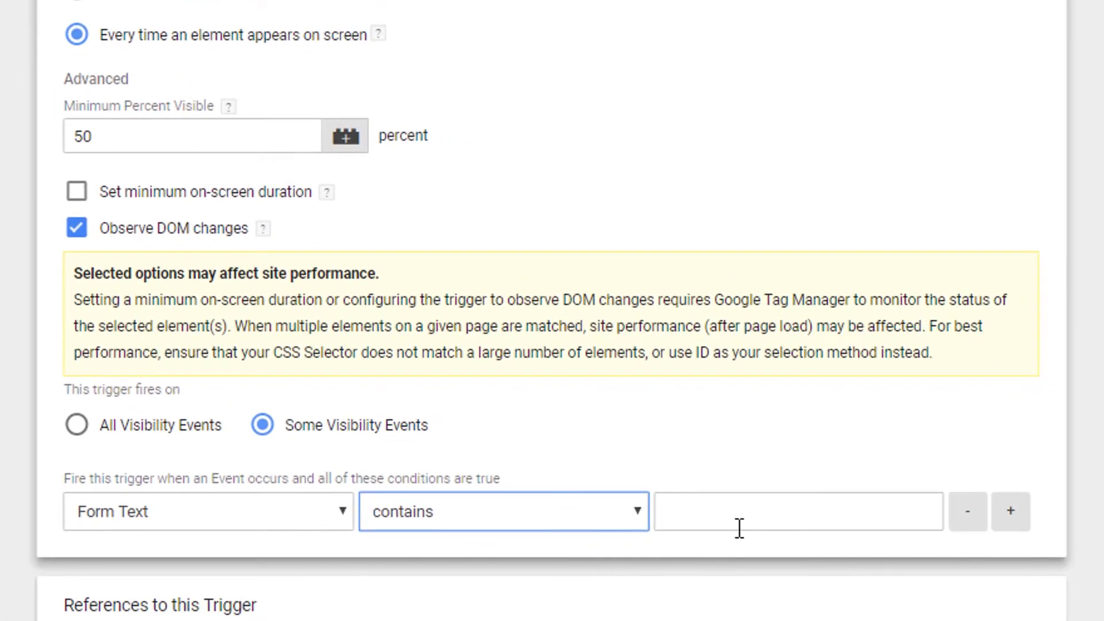
pyautogui.click(744, 511)
pyautogui.write('Message set successfully')
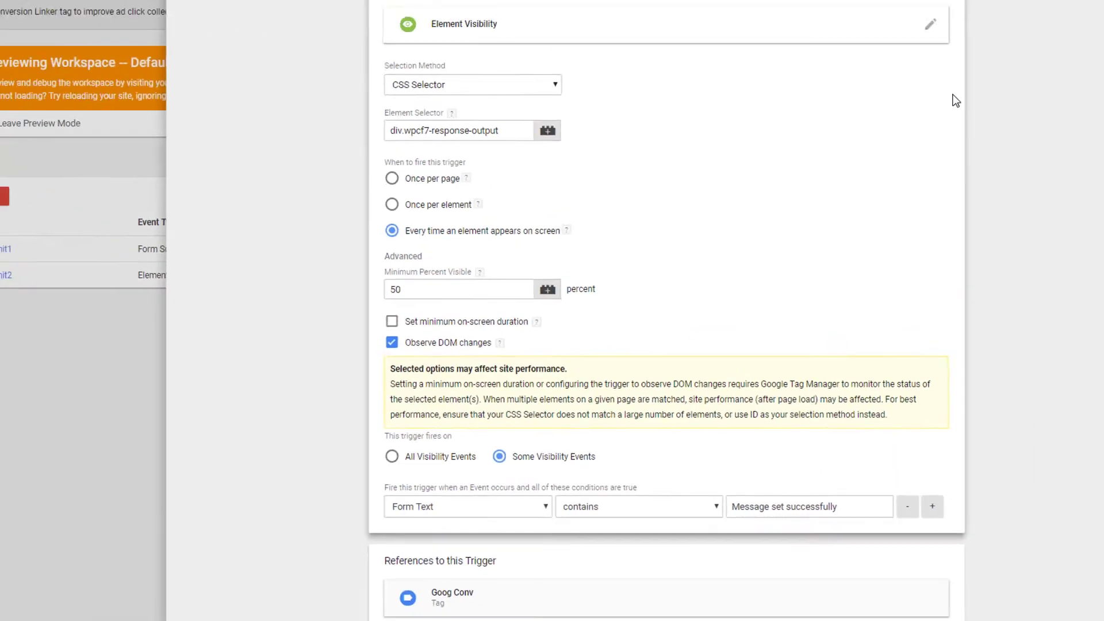
pyautogui.click(1052, 55)
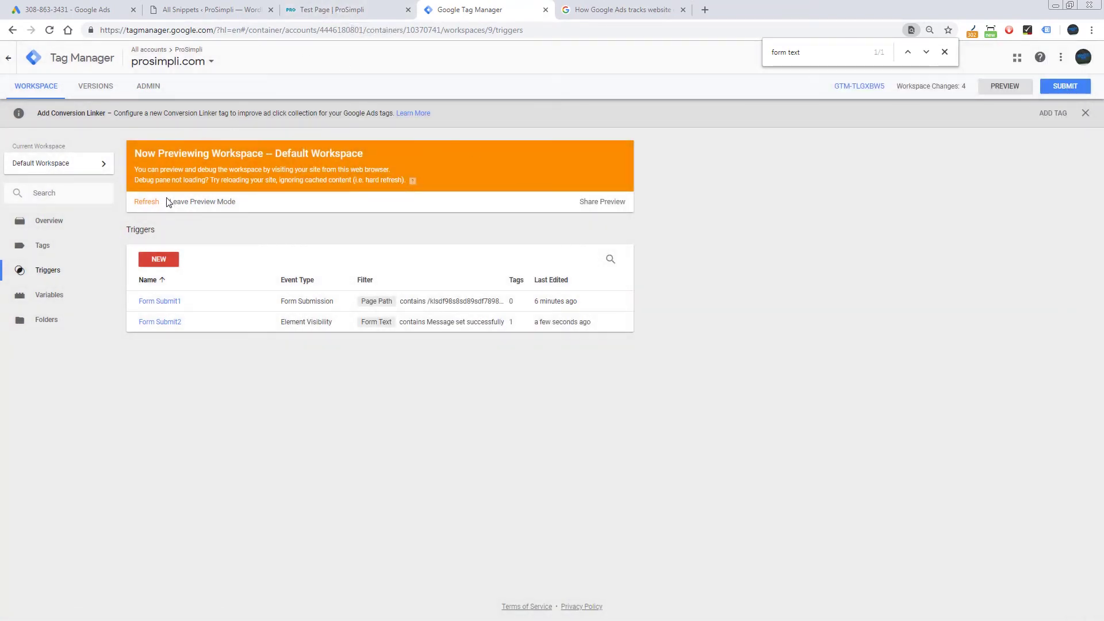
# Refresh the Tag Manager preview to pick up the new trigger and reload the test page.
pyautogui.click(153, 203)
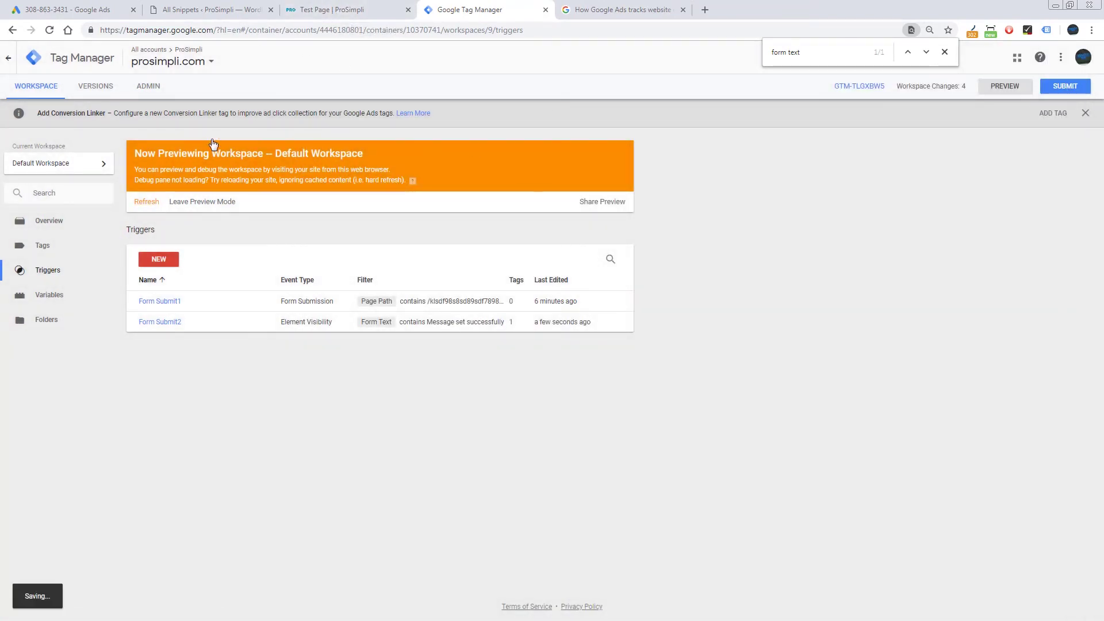
pyautogui.click(334, 10)
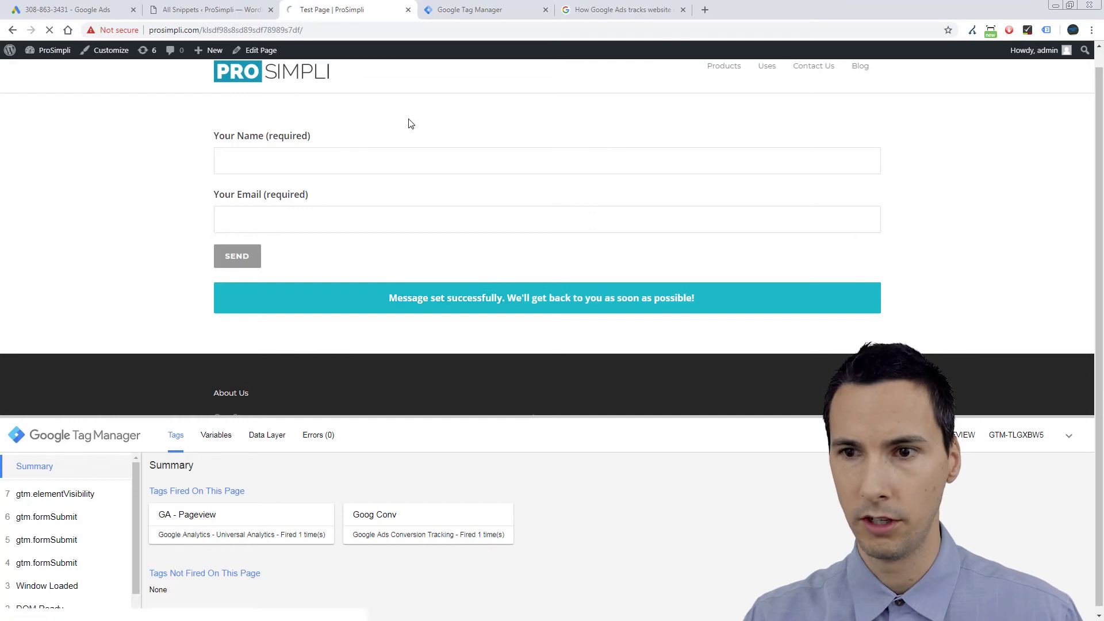
pyautogui.press('F5')
# Fill in the test form's Name and Email fields, correcting the email, and submit it.
pyautogui.click(342, 171)
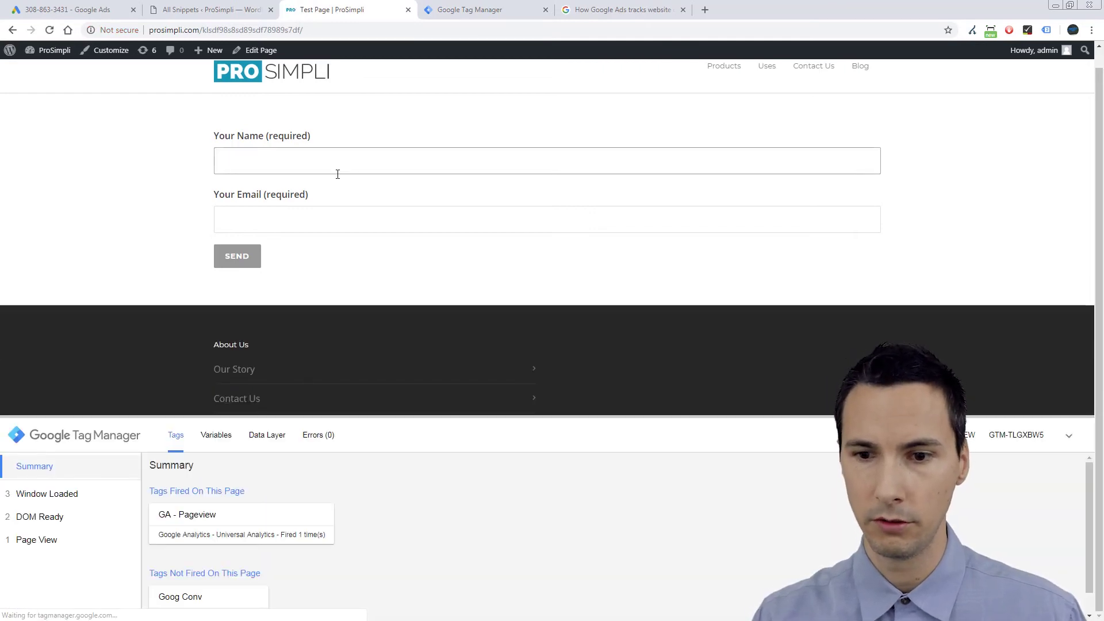
pyautogui.write('Jarad')
pyautogui.press('Tab')
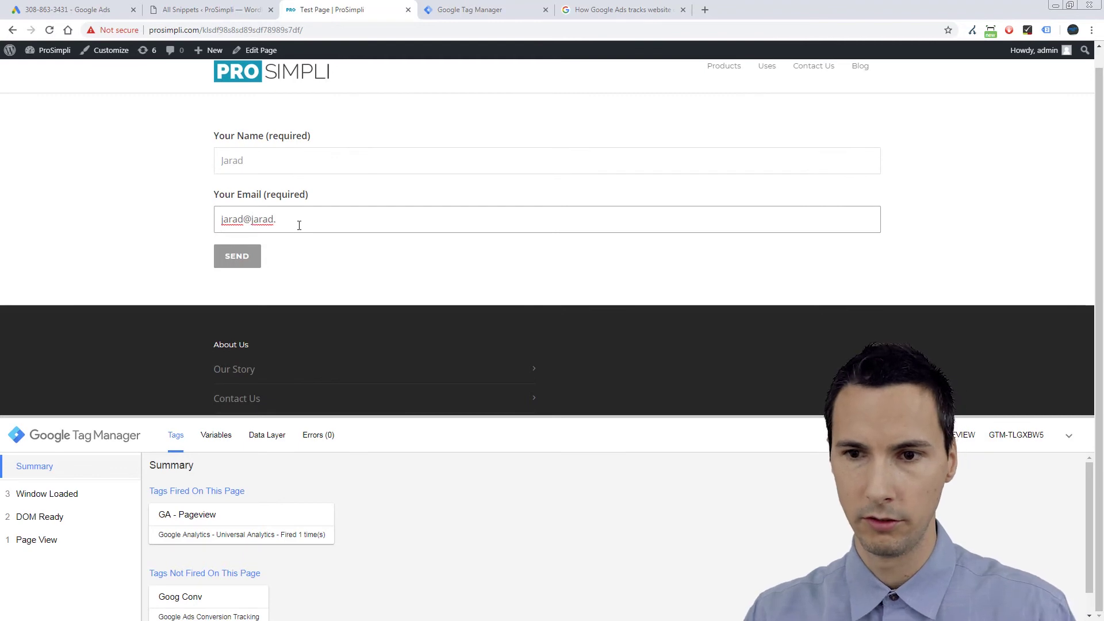
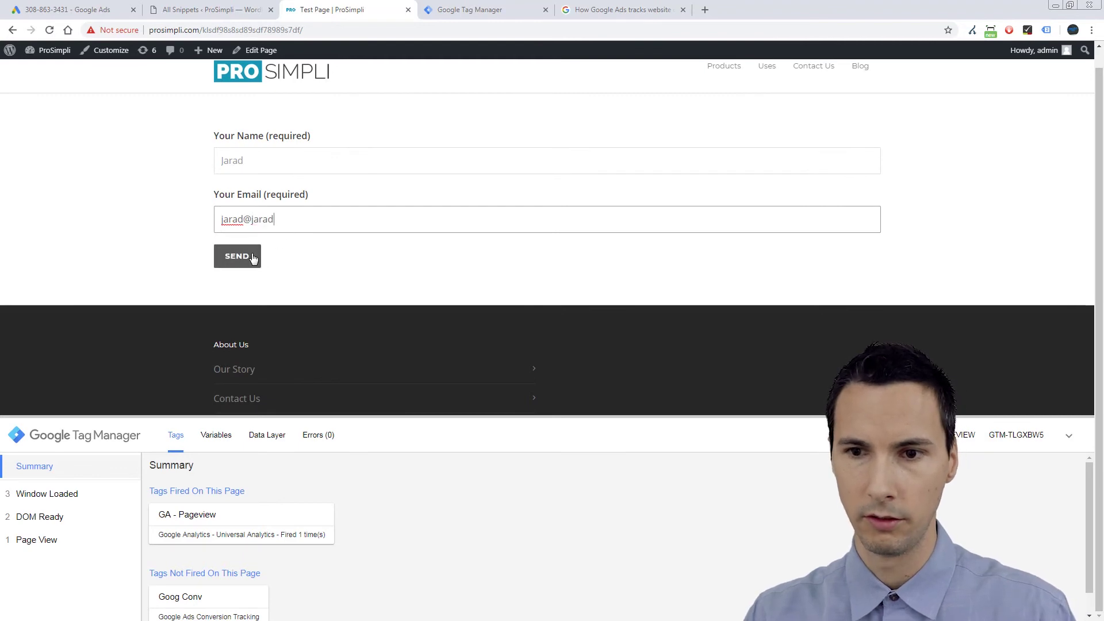
pyautogui.click(247, 255)
pyautogui.scroll(1, 954, 126)
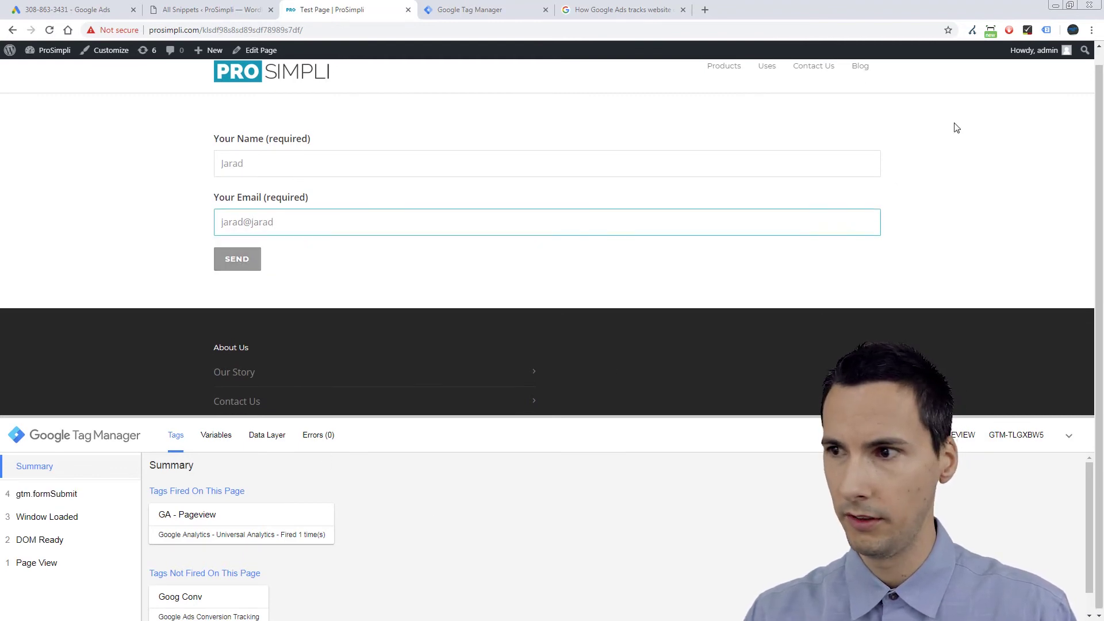
pyautogui.click(254, 276)
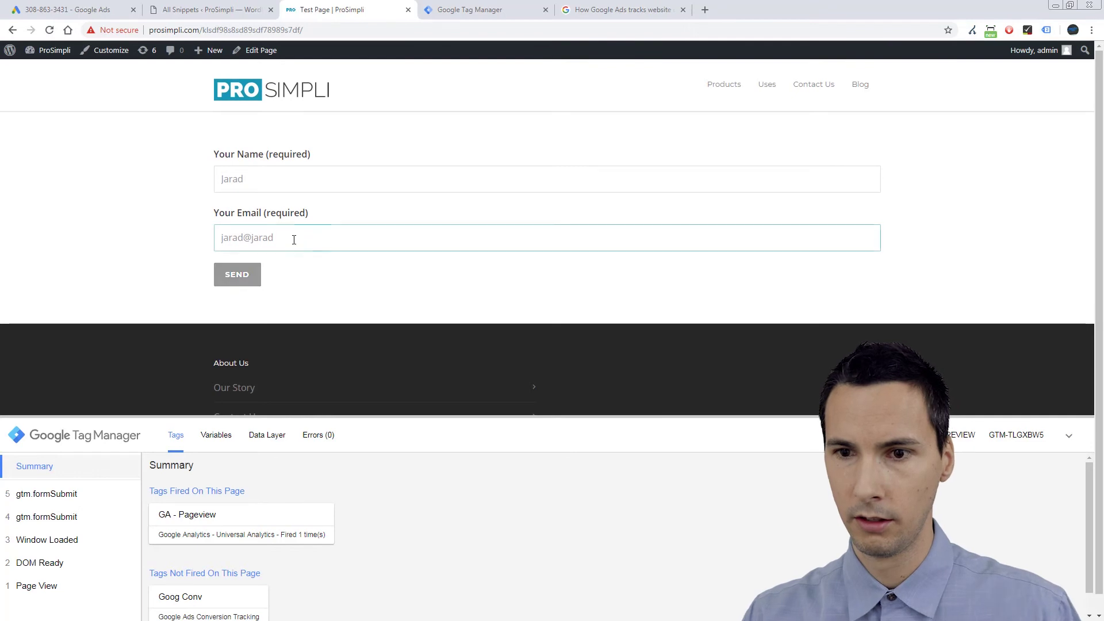
pyautogui.click(293, 239)
pyautogui.write('.org')
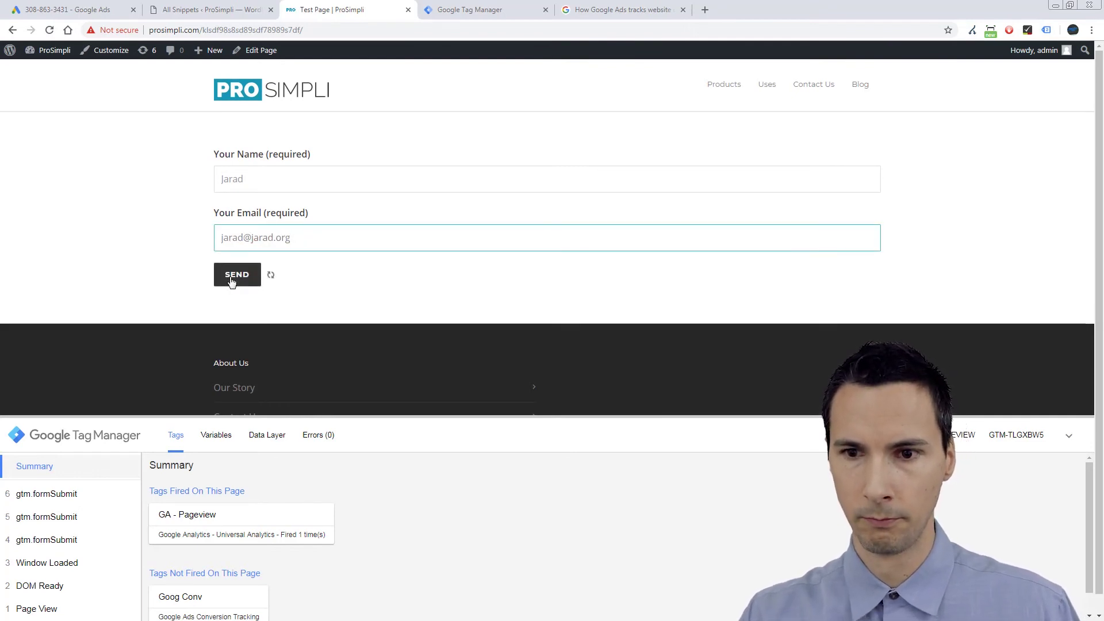
pyautogui.click(231, 278)
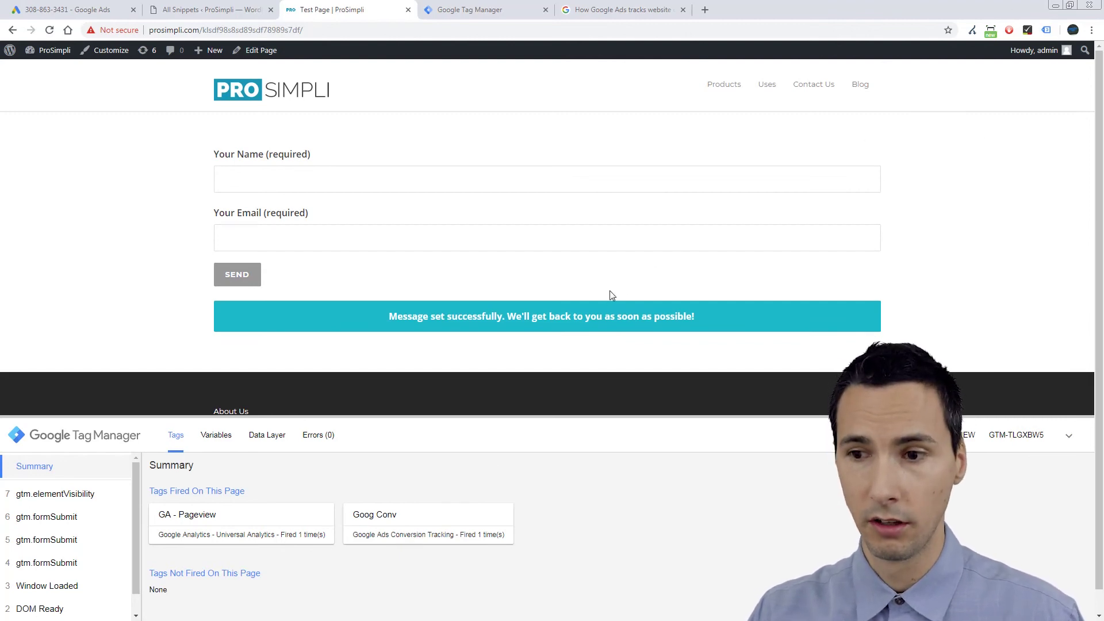
# Inspect the success banner in DevTools and expand the form node to find its response div.
pyautogui.rightClick(558, 315)
pyautogui.click(588, 448)
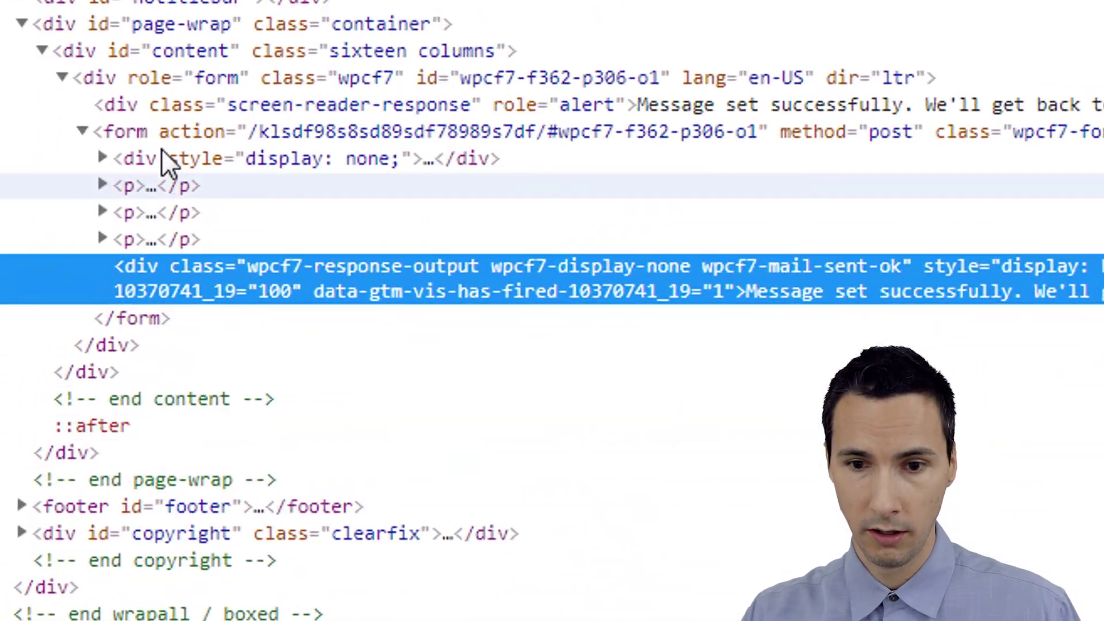
pyautogui.click(84, 131)
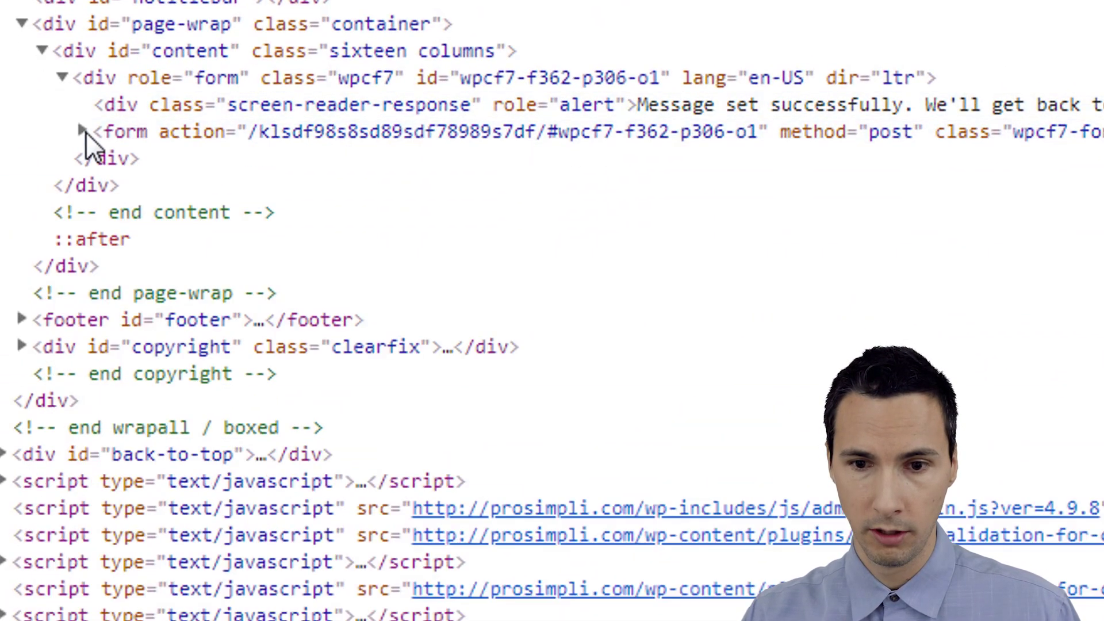
pyautogui.click(84, 132)
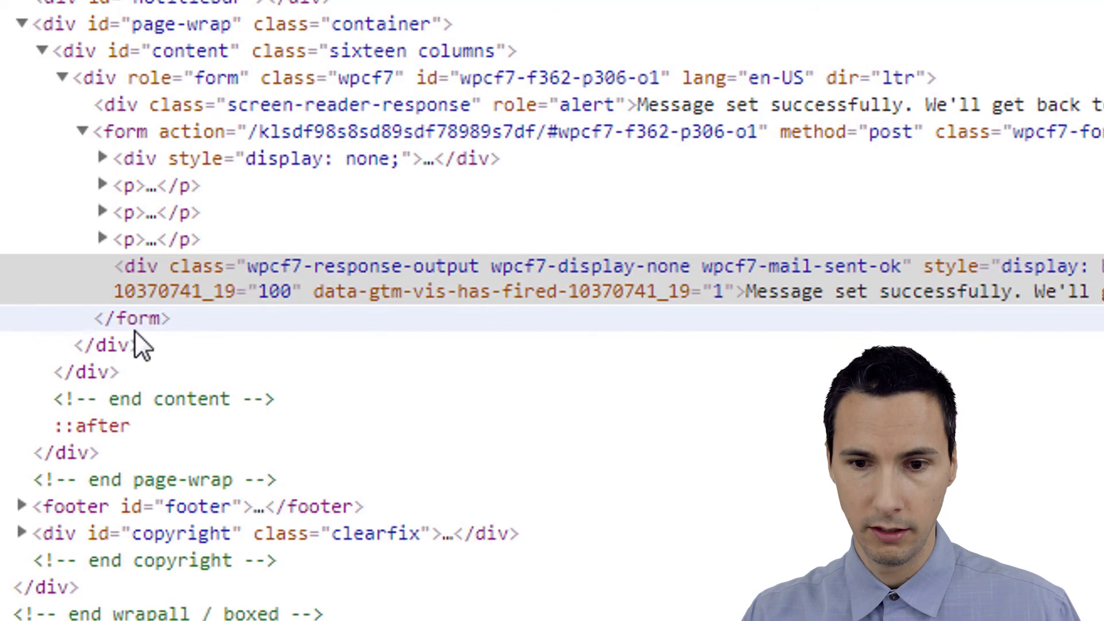
pyautogui.click(157, 326)
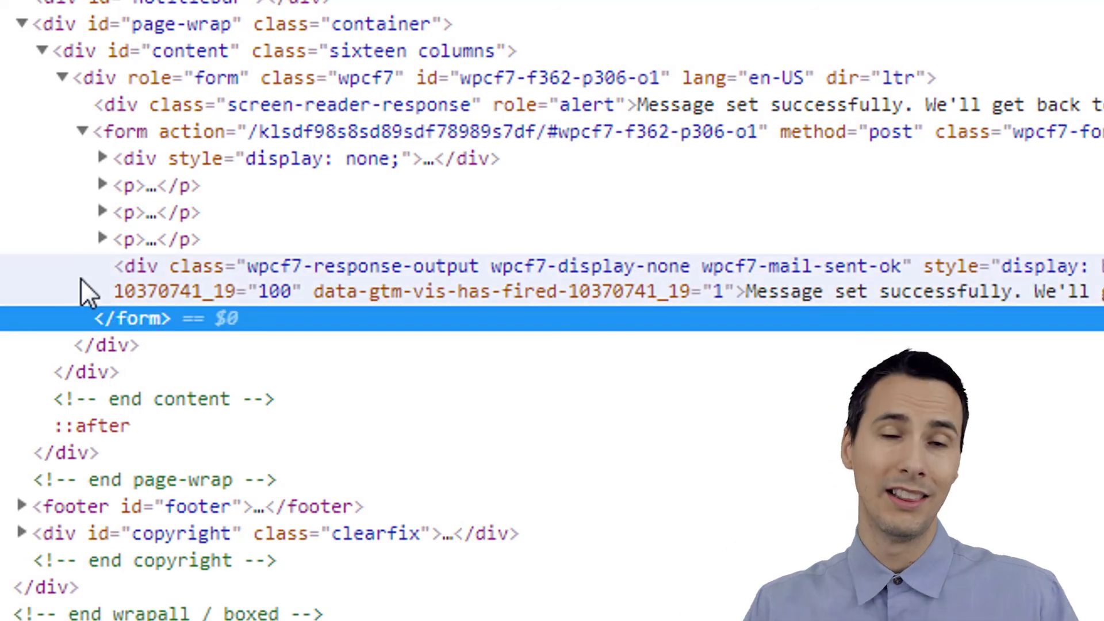